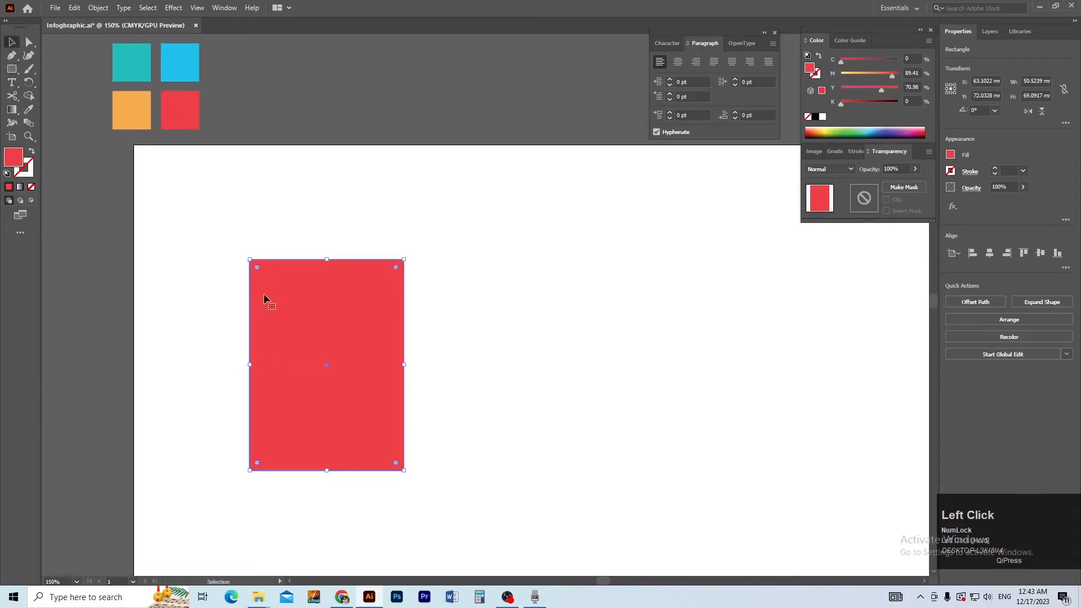
- Recolour the red rectangle with the teal swatch above the artboard, sampled with the Eyedropper
key(i)
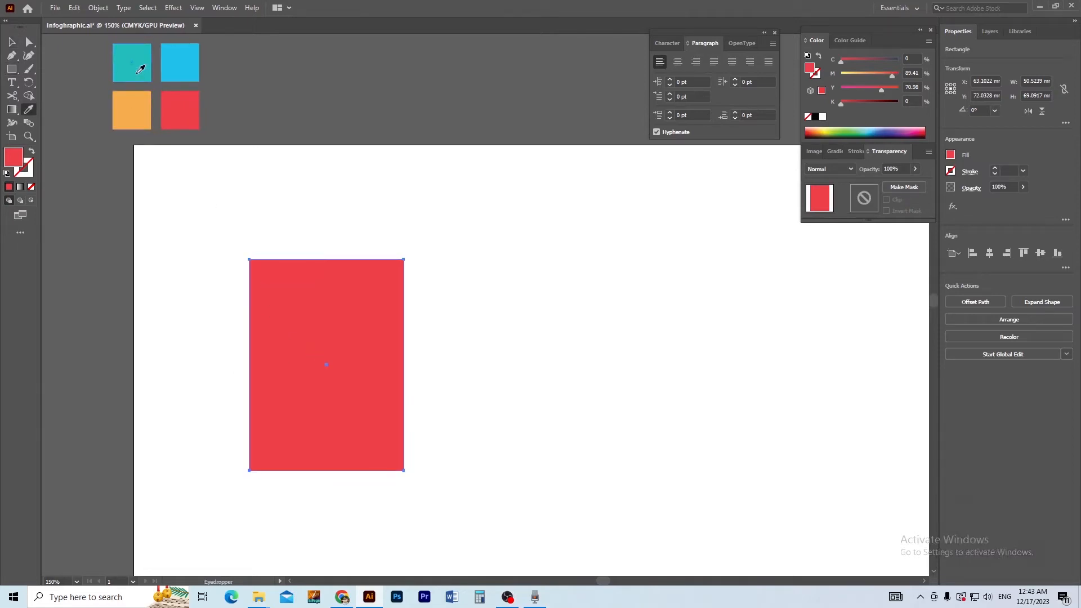
click(140, 72)
key(v)
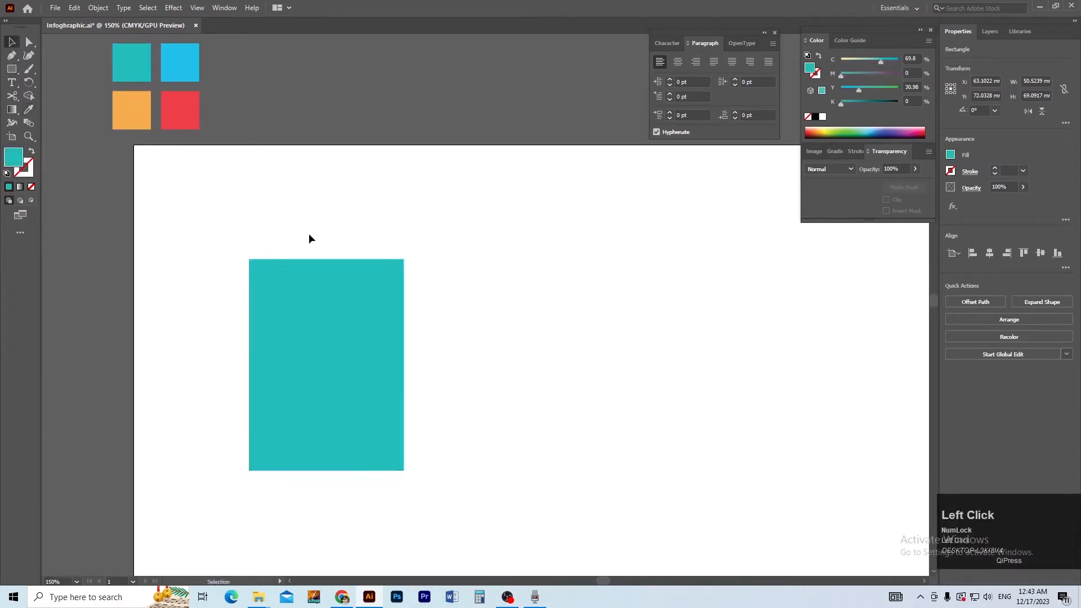
- Try a slight rounding on all four corners of the teal rectangle and undo it
key(ctrl+=)
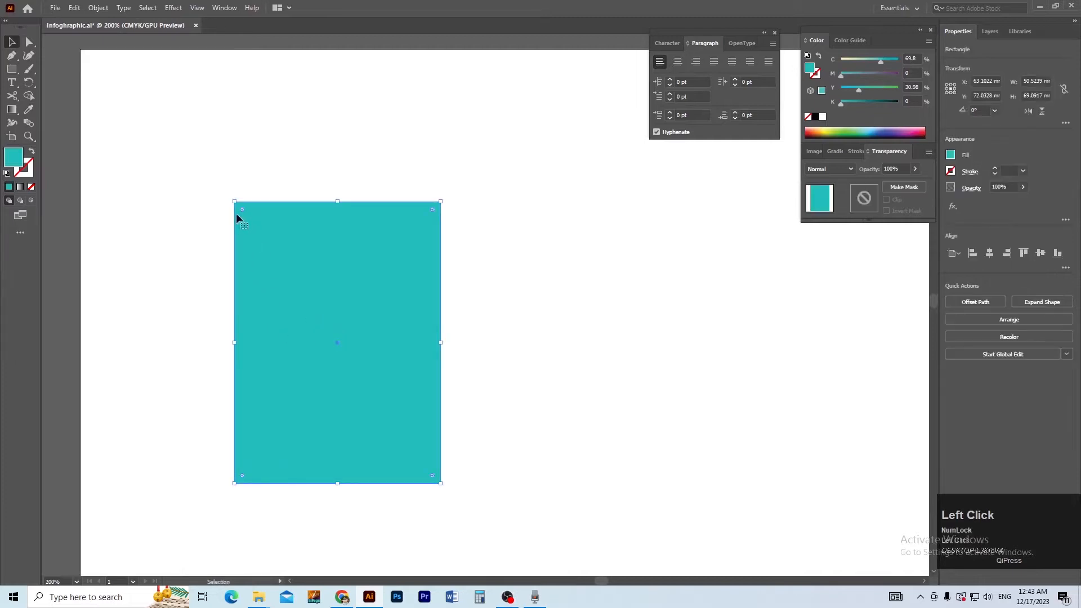
drag(243, 209, 245, 227)
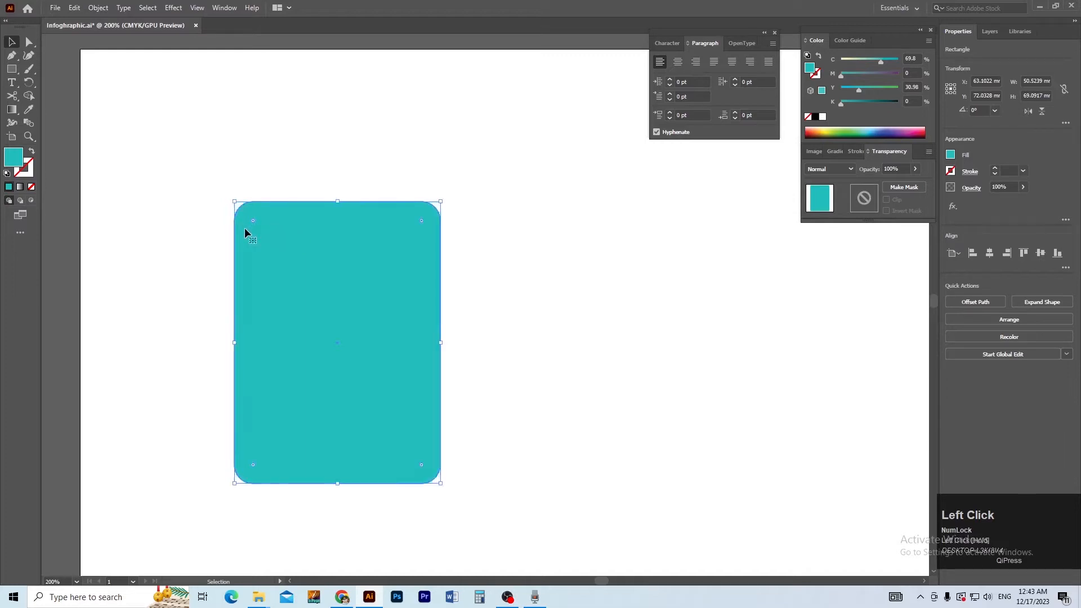
click(252, 180)
key(ctrl+z)
key(ctrl+z)
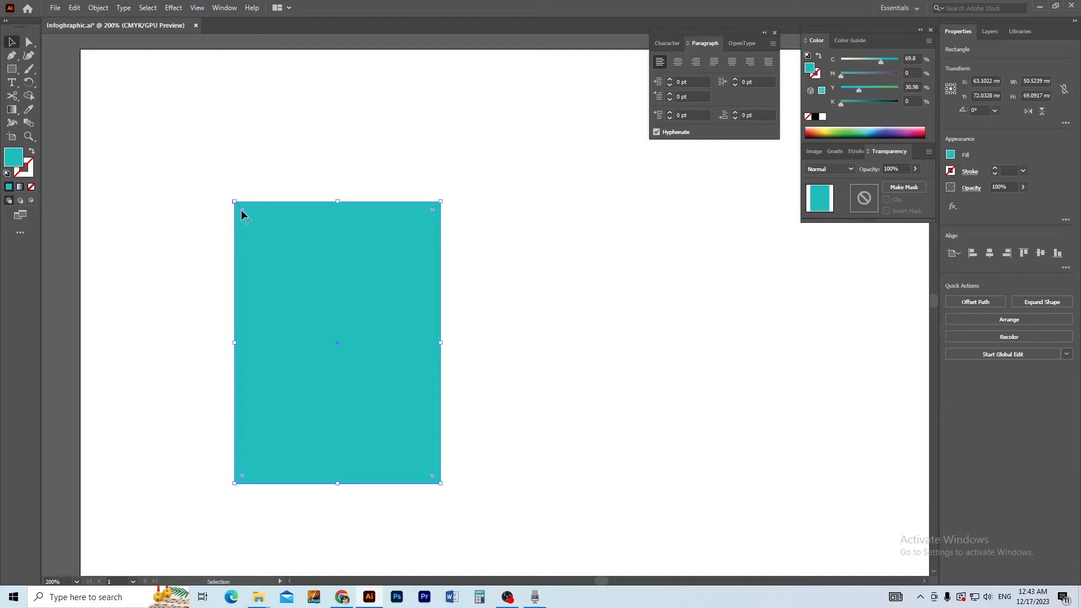
- Round all four corners of the teal rectangle moderately and keep the rectangle selected
drag(242, 209, 255, 237)
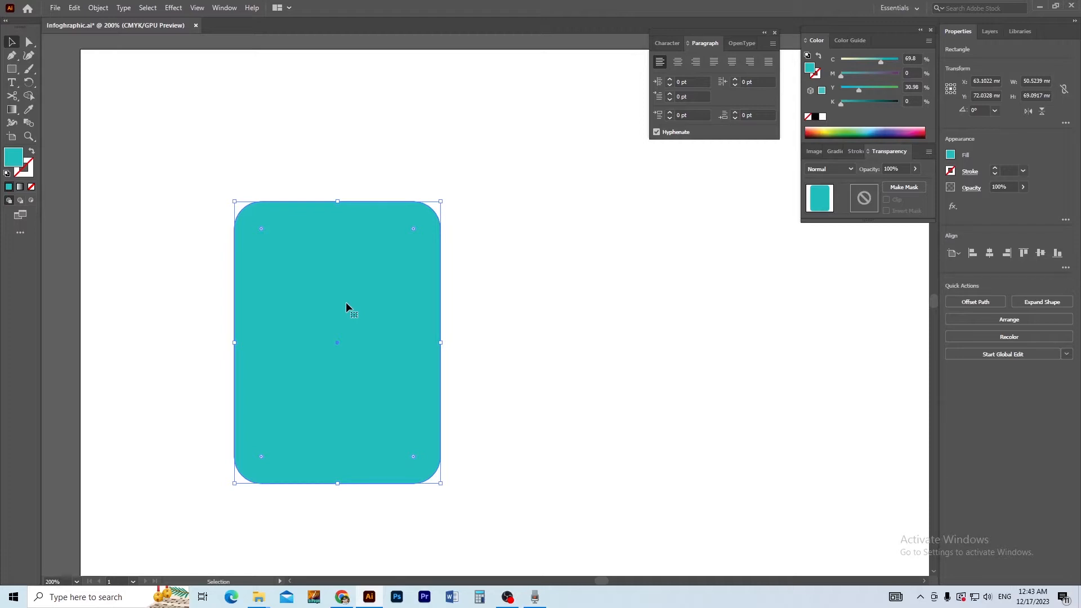
click(320, 177)
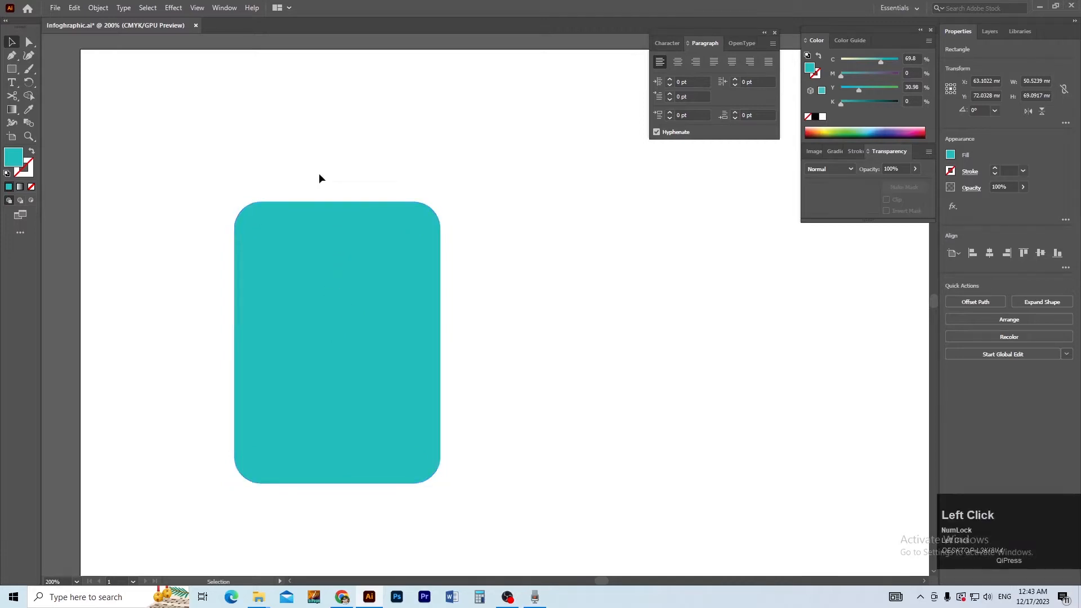
click(334, 239)
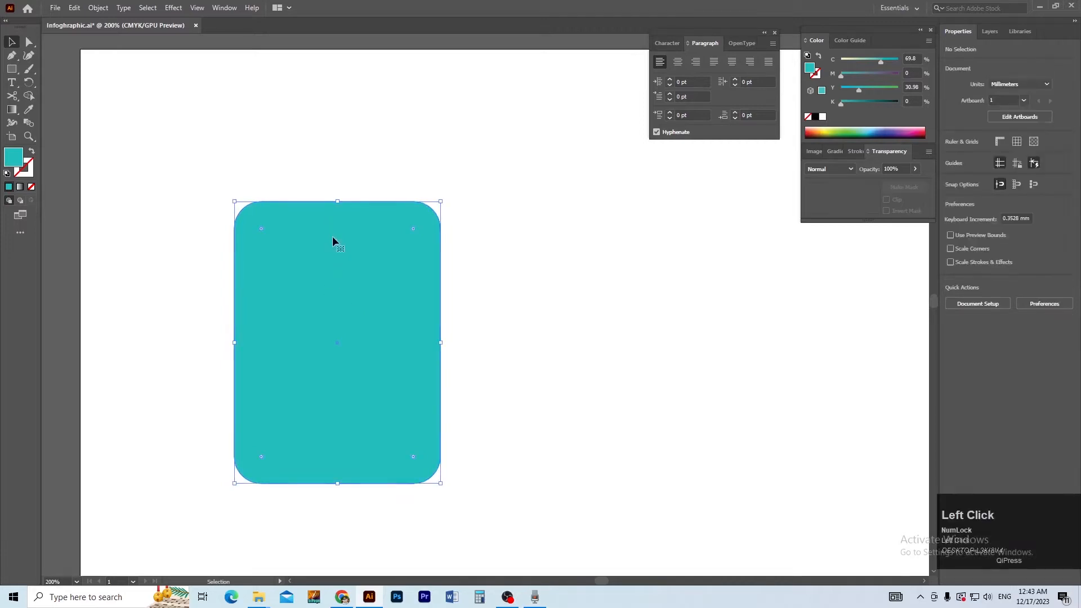
- Try offsetting the rounded rectangle's path by -1 mm with mitered joins and undo the offset
click(105, 10)
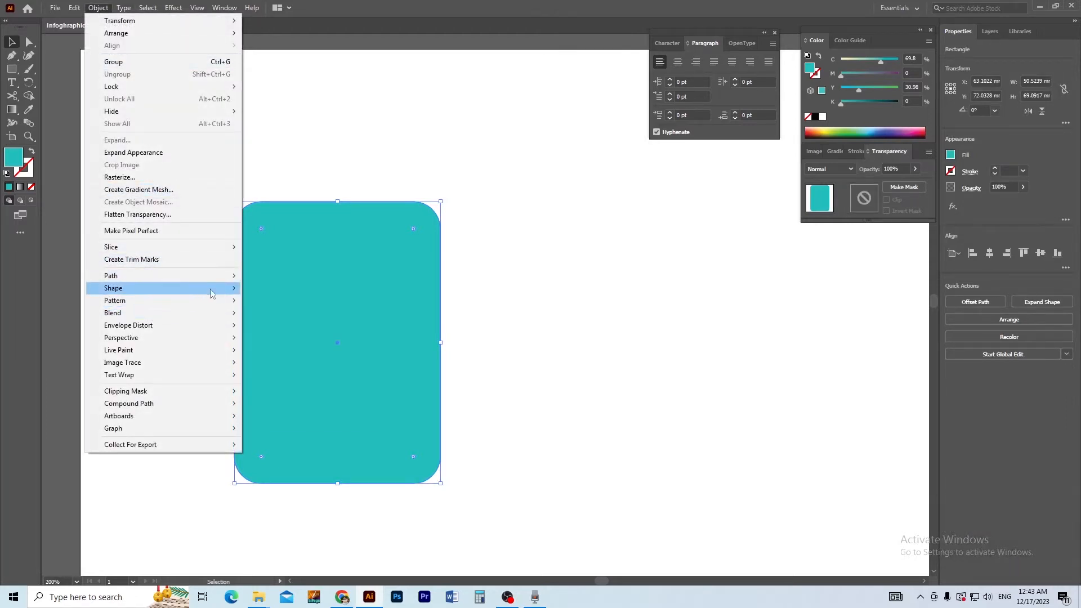
mouse_move(181, 275)
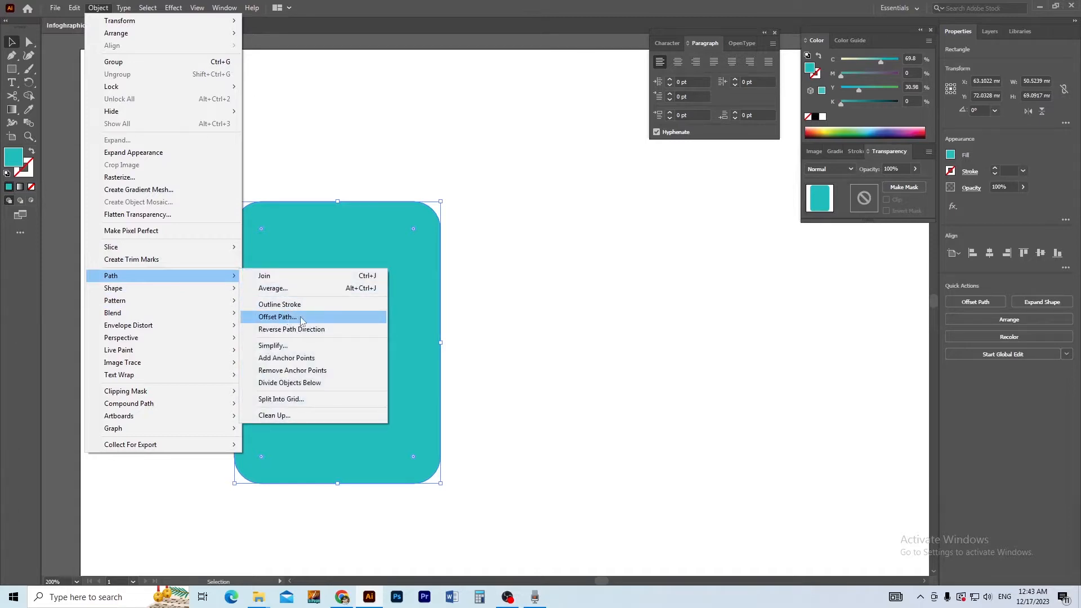
click(302, 318)
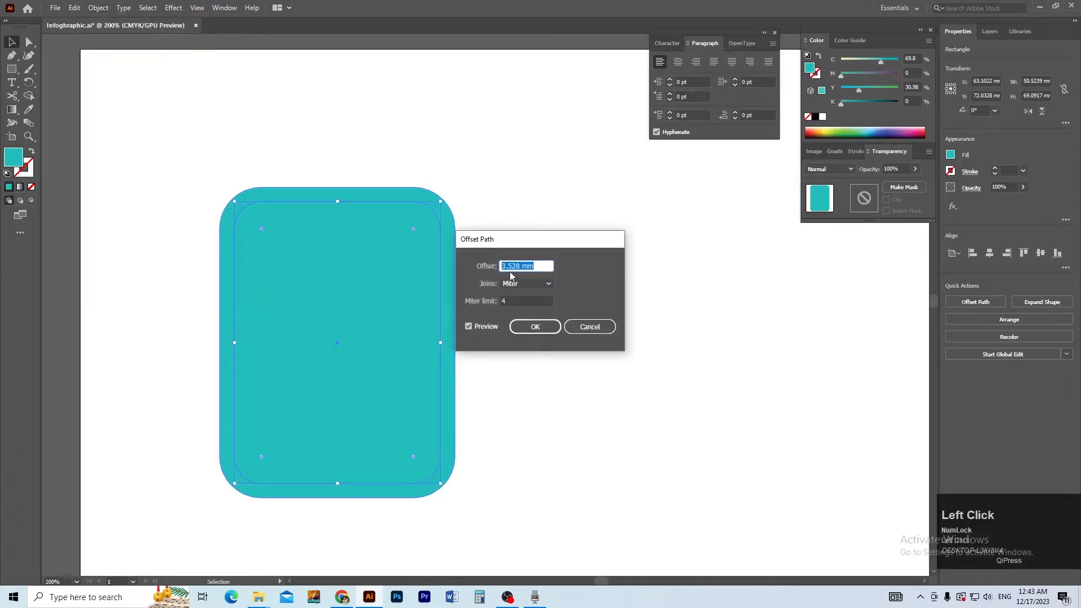
text(1)
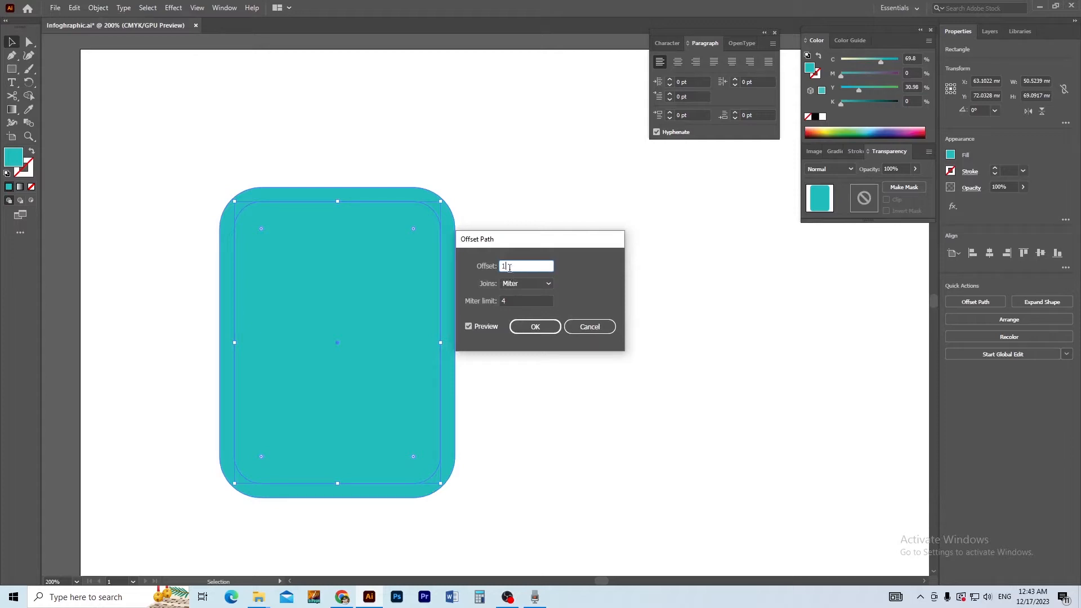
drag(509, 266, 491, 268)
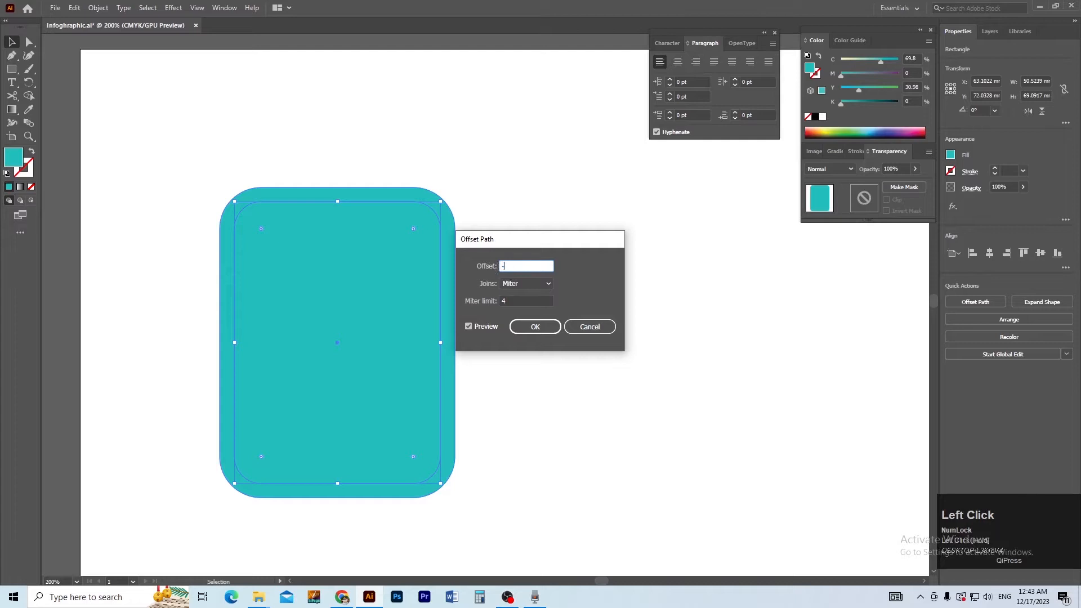
text(-1)
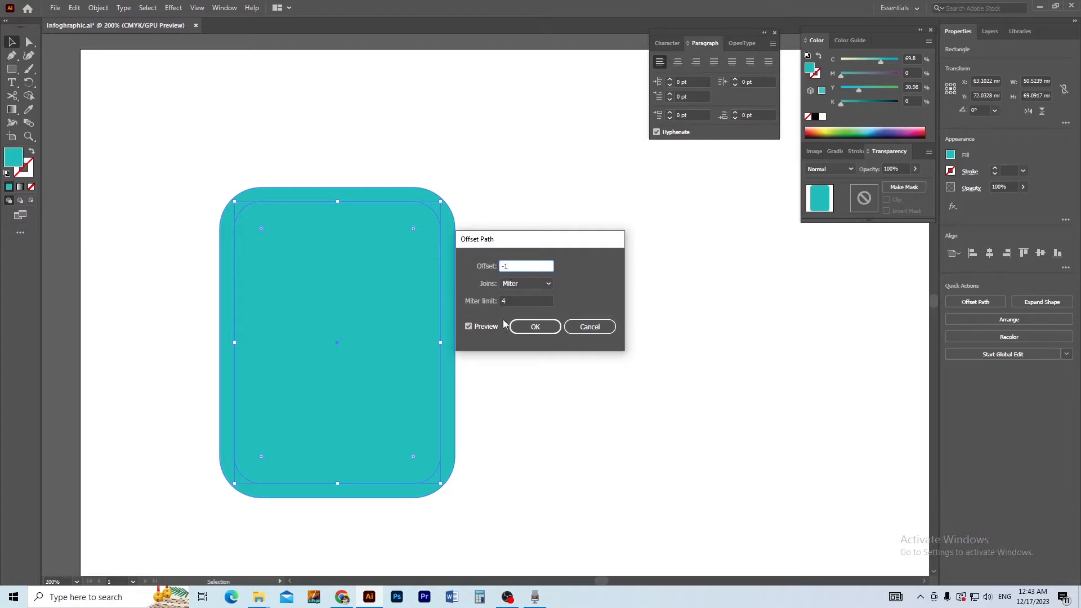
click(528, 330)
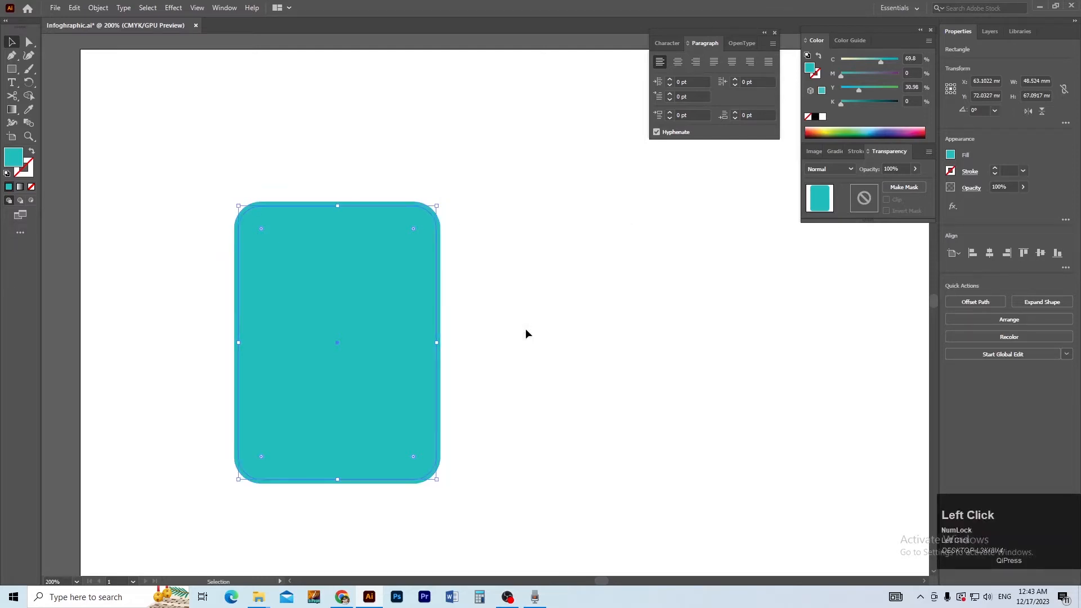
key(ctrl+z)
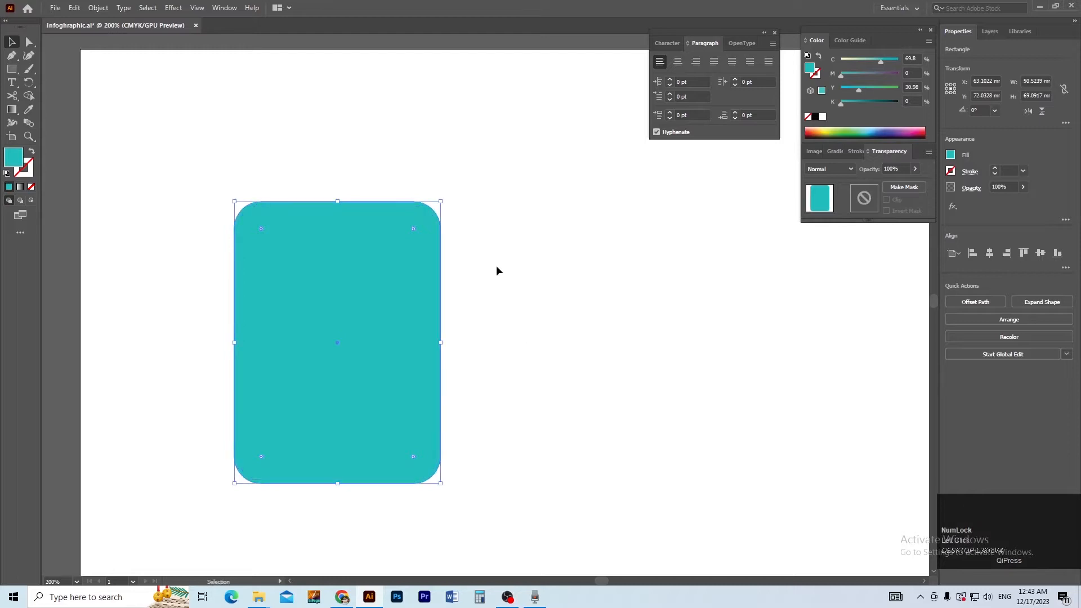
- Offset the rounded rectangle's path by -2 mm with Miter joins to create a smaller inner copy
click(98, 8)
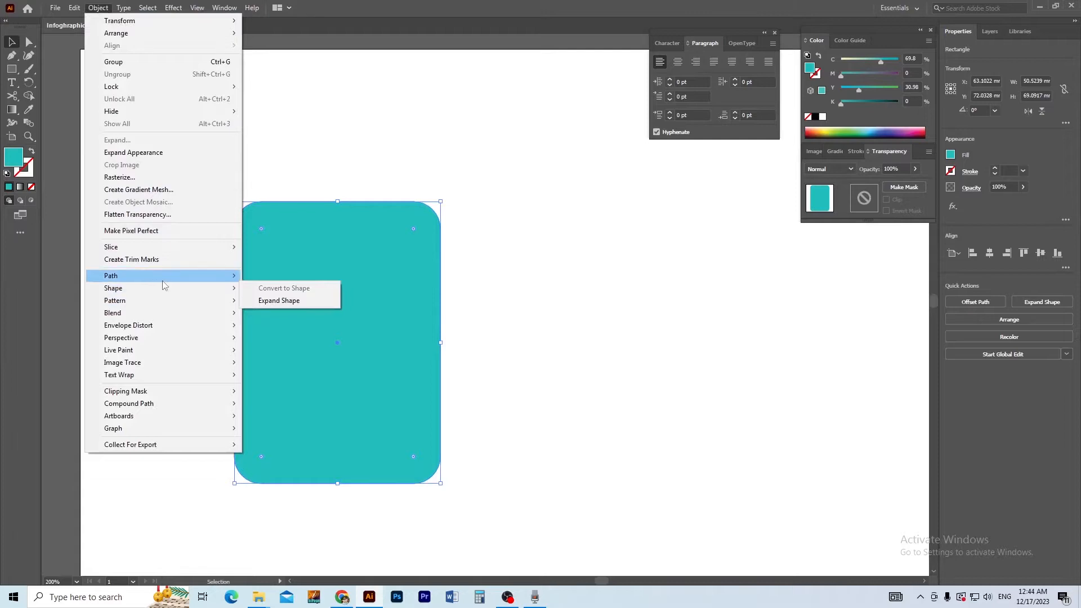
mouse_move(163, 277)
click(277, 316)
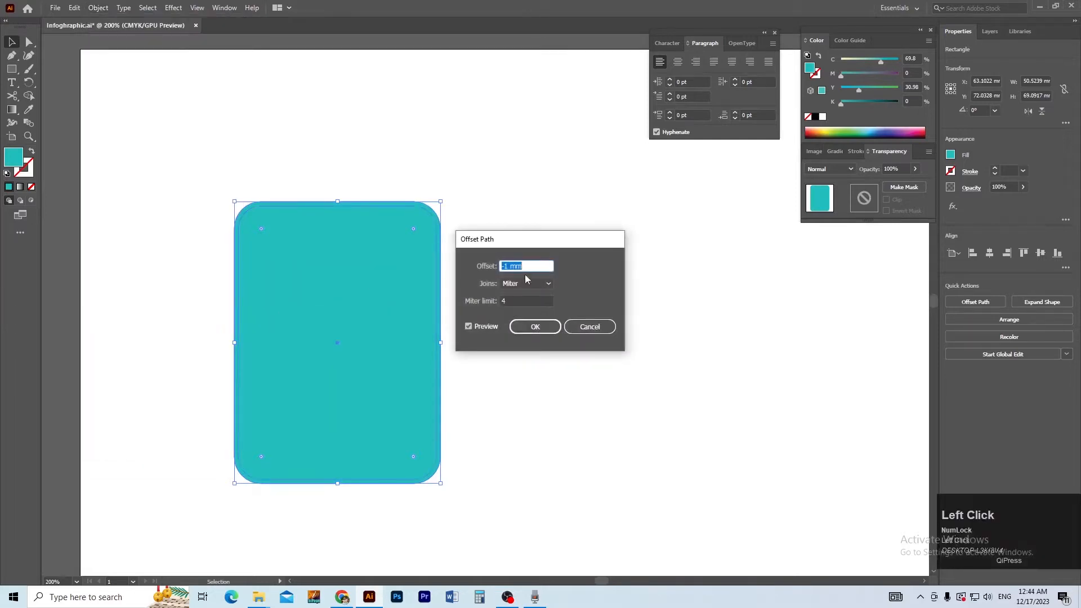
text(-2)
key(Tab)
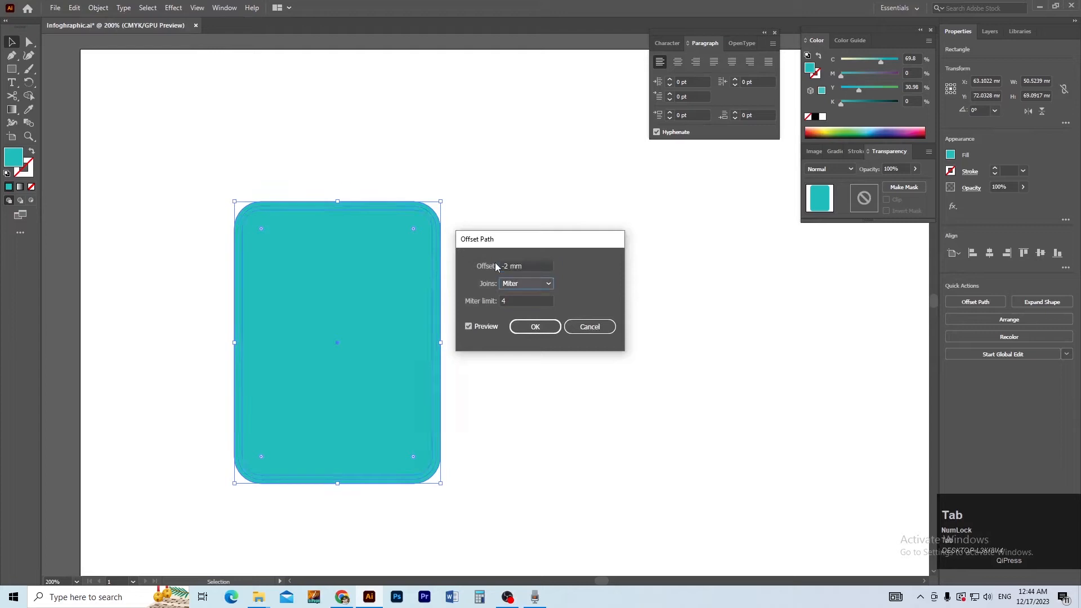
click(528, 329)
click(542, 345)
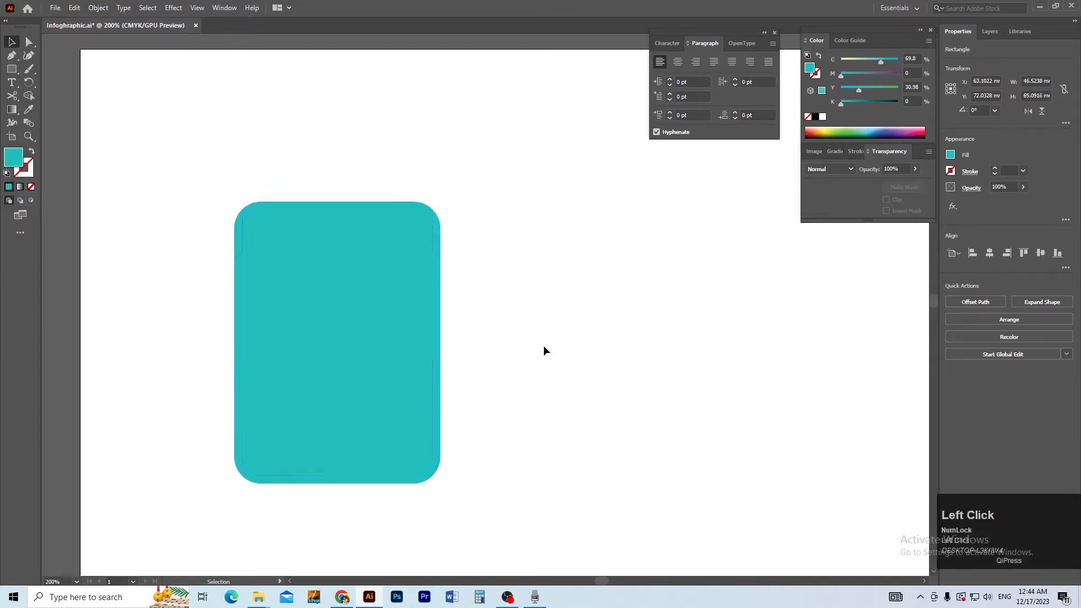
- Fill the smaller inner rounded rectangle with white and deselect it
key(ctrl+space)
ctrl+click(409, 308)
click(399, 319)
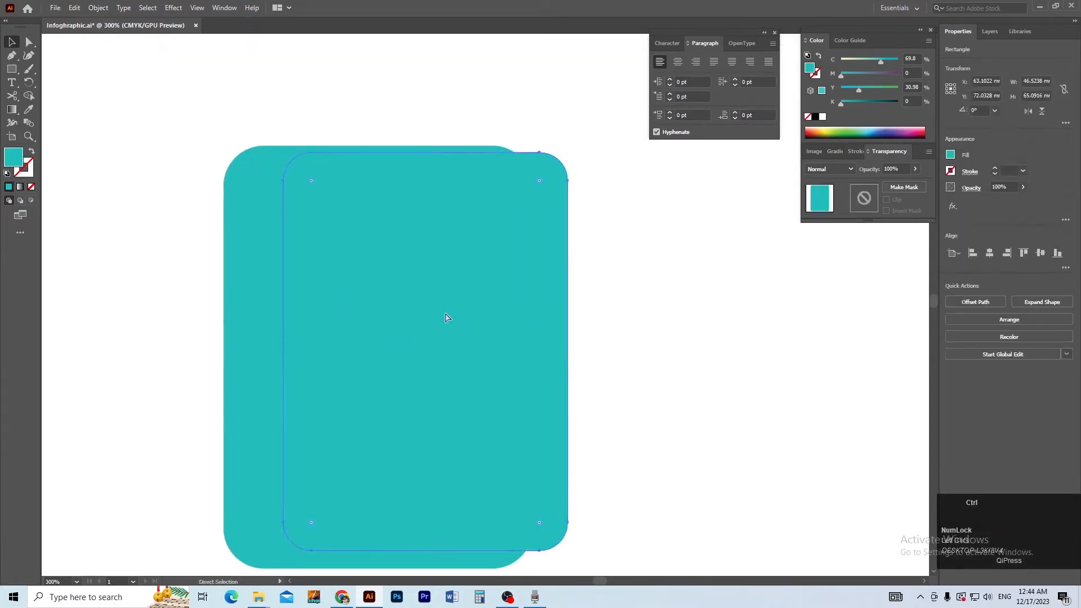
click(824, 117)
click(687, 188)
- Select both the teal rectangle and the white inner one and activate the Shape Builder tool
scroll(687, 188, down, 1)
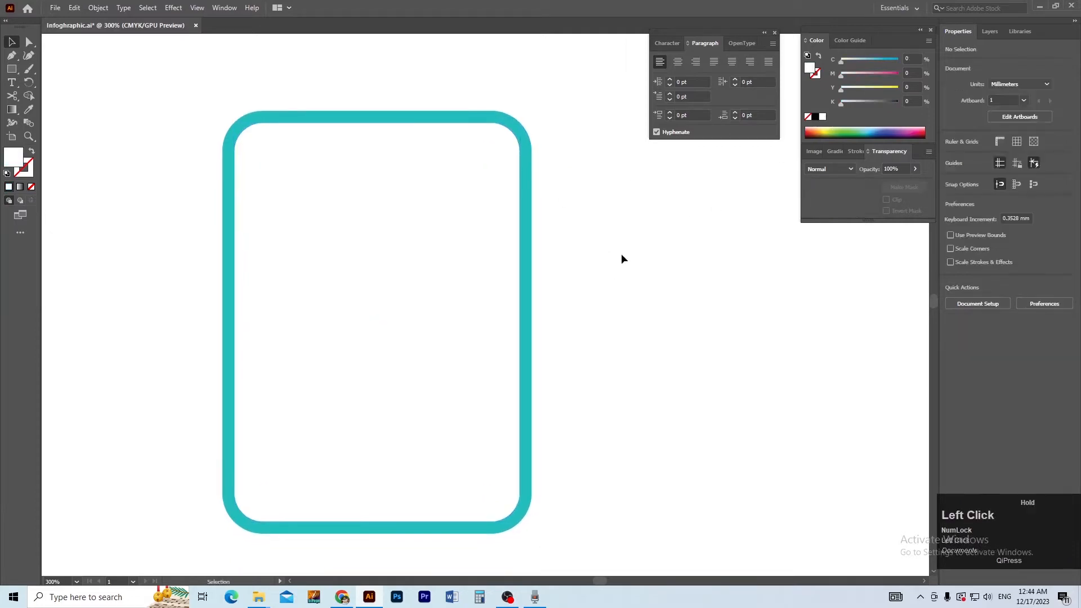
drag(622, 243, 428, 309)
drag(604, 269, 395, 323)
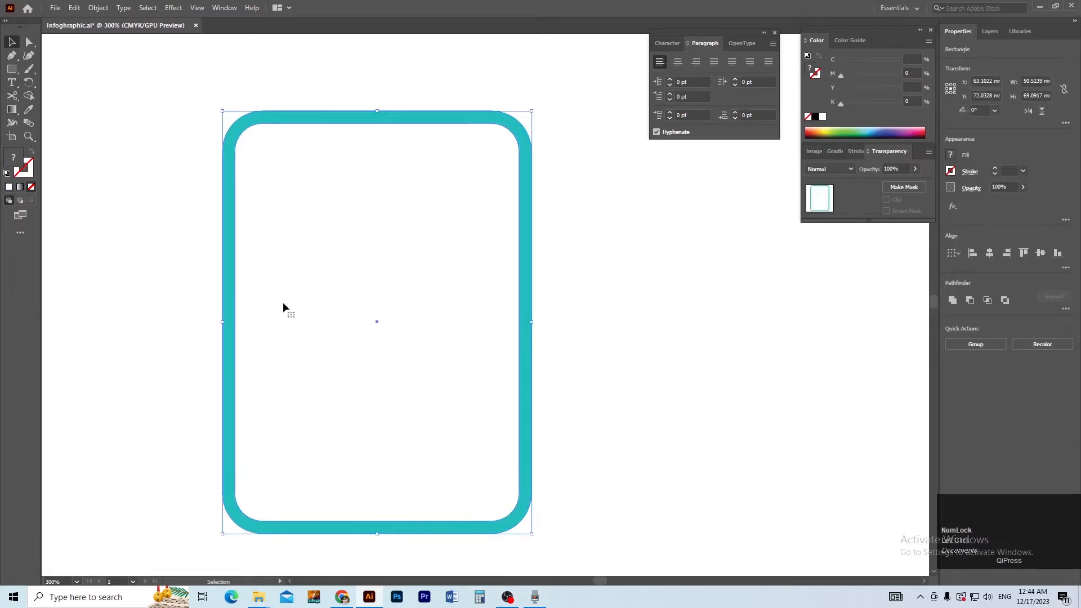
click(29, 96)
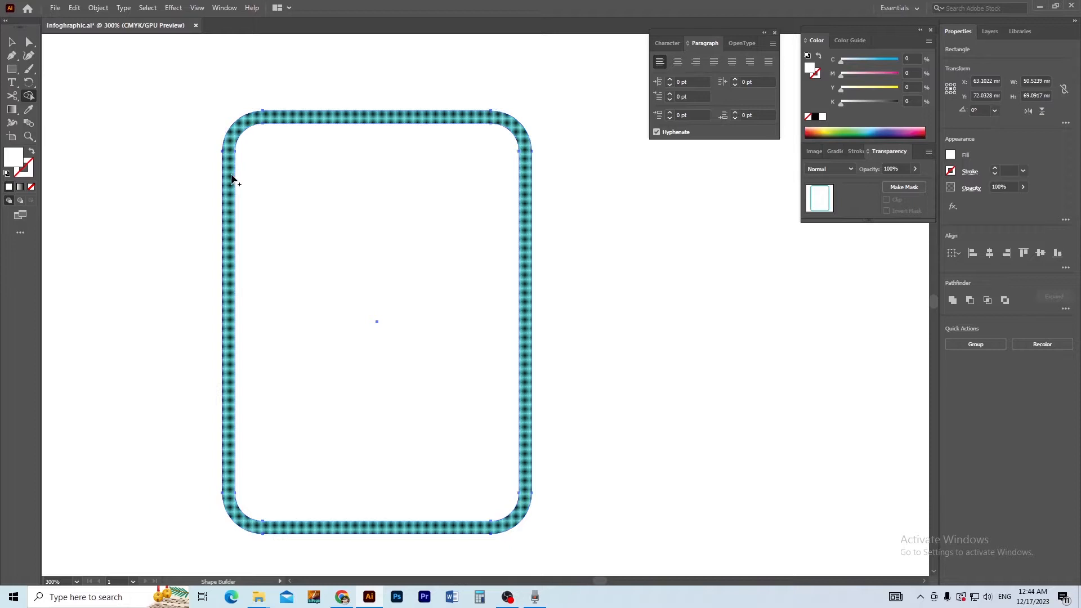
- Try removing the teal border region between the two rectangles with Shape Builder and undo the removal
key(Num_Lock)
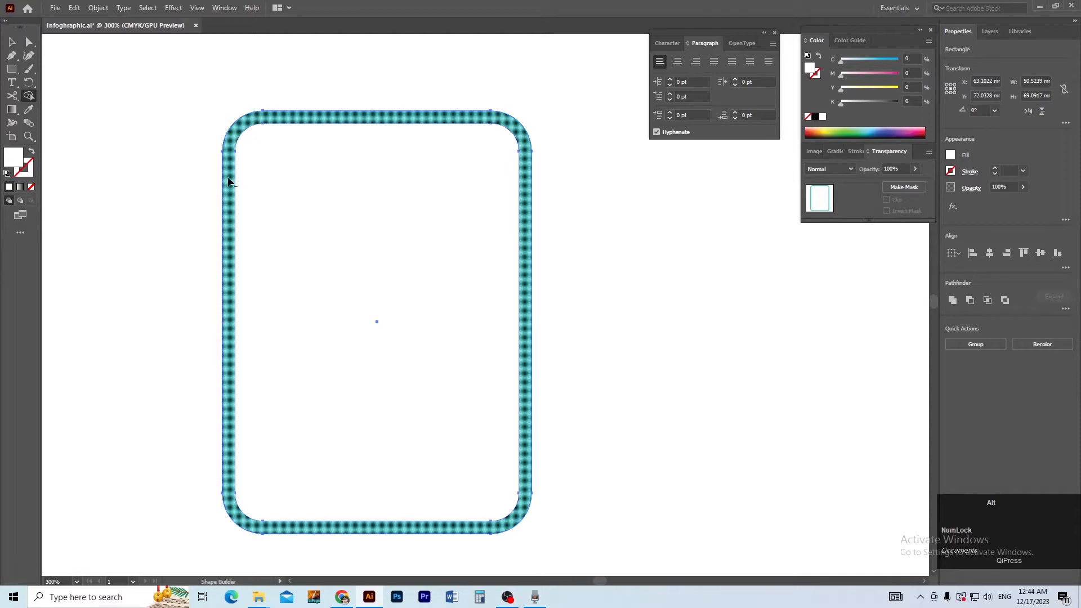
alt+click(228, 180)
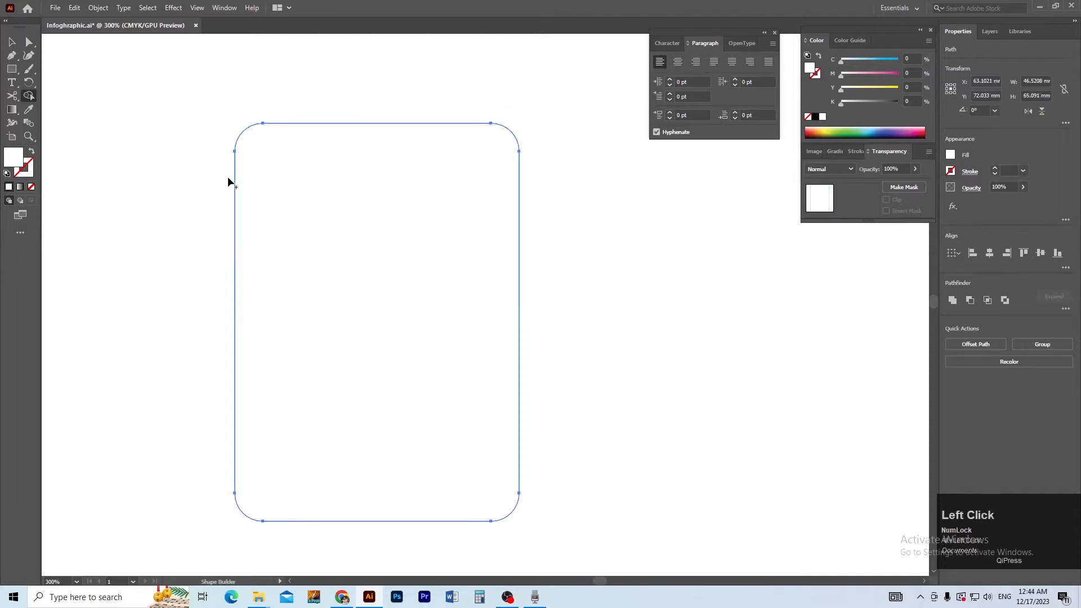
key(ctrl)
key(ctrl+z)
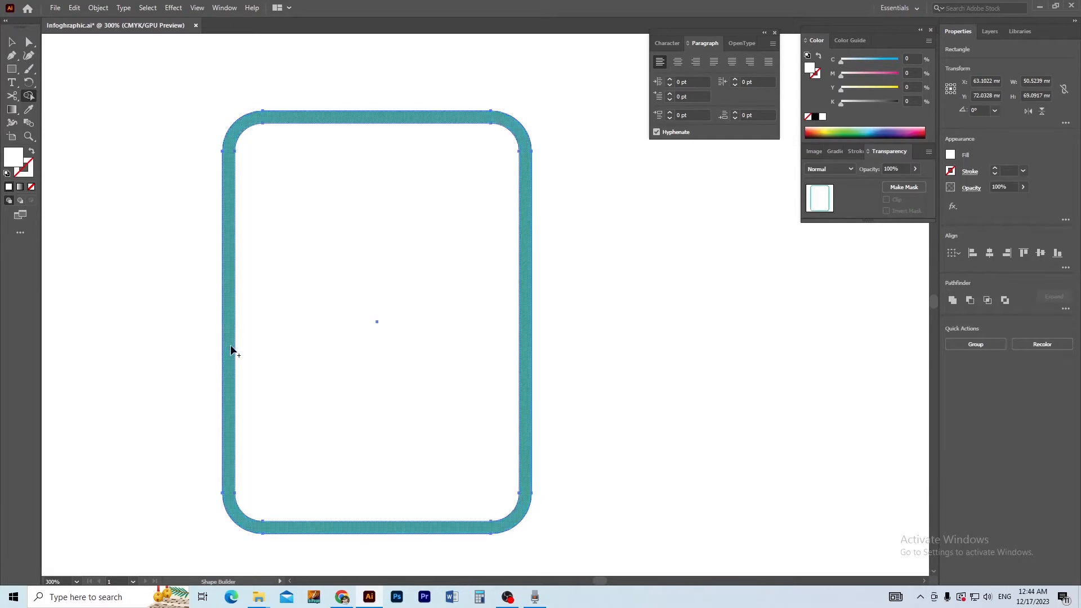
- Turn the border region between the two rectangles into its own shape with Shape Builder and deselect everything
key(alt)
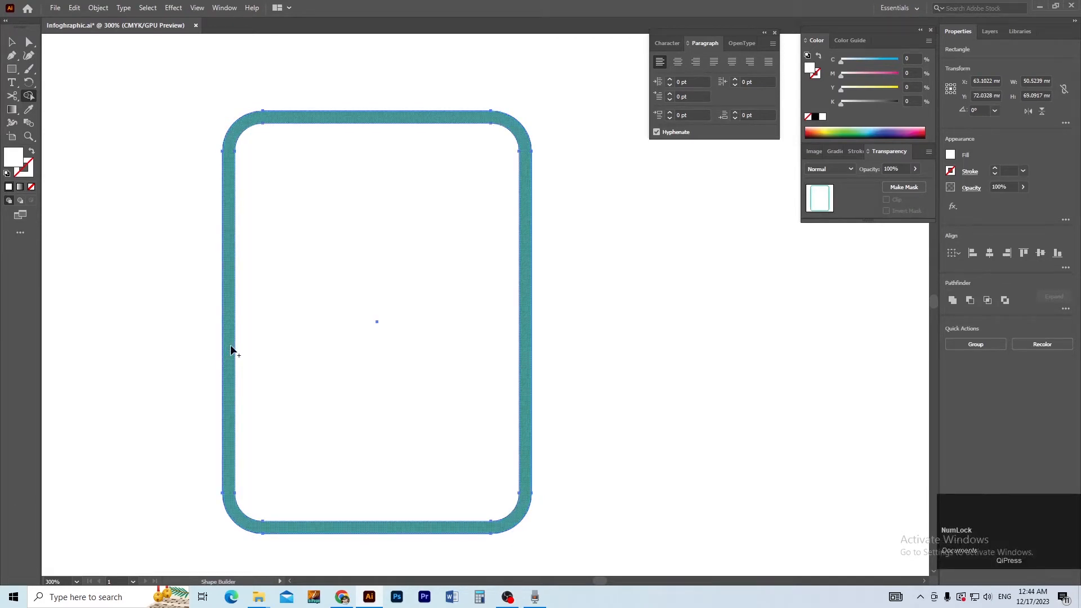
click(231, 347)
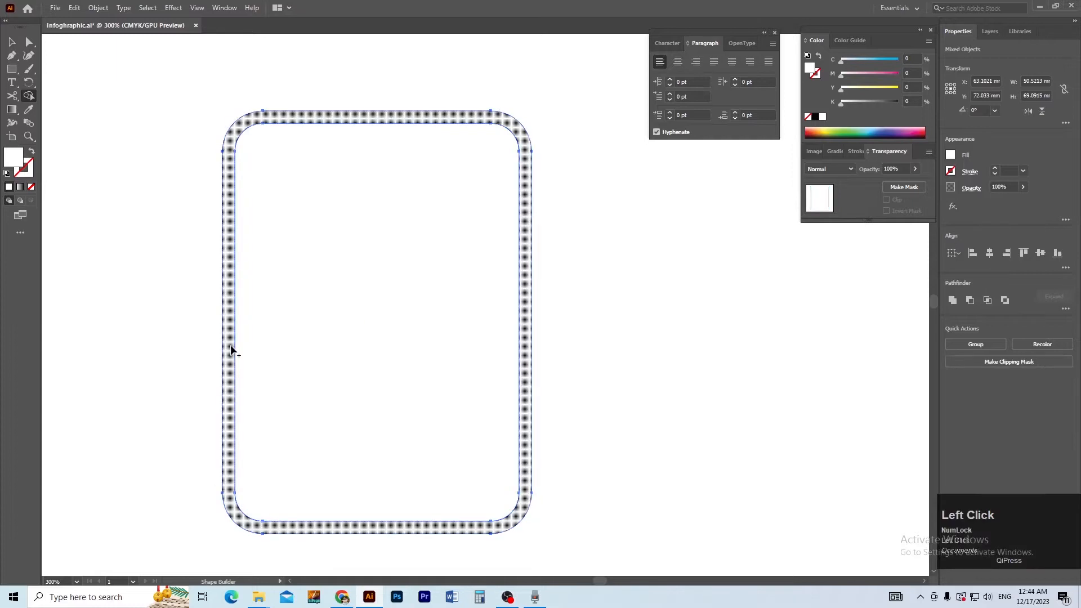
key(v)
click(586, 360)
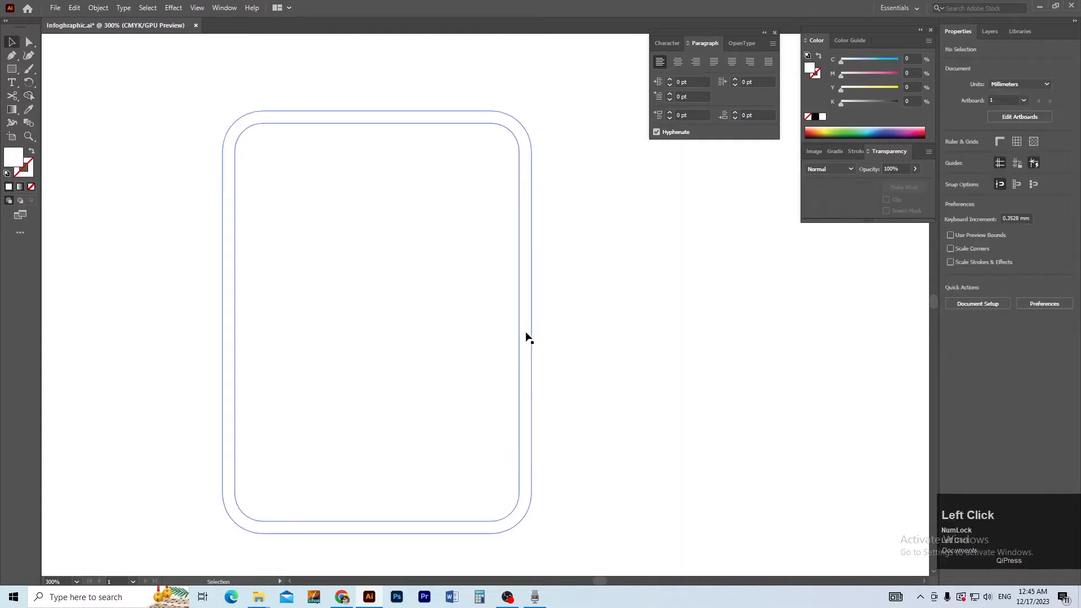
- Select the separated border frame and recolour it with the teal swatch using the Eyedropper
drag(526, 338, 647, 328)
key(ctrl+z)
ctrl+alt+click(502, 337)
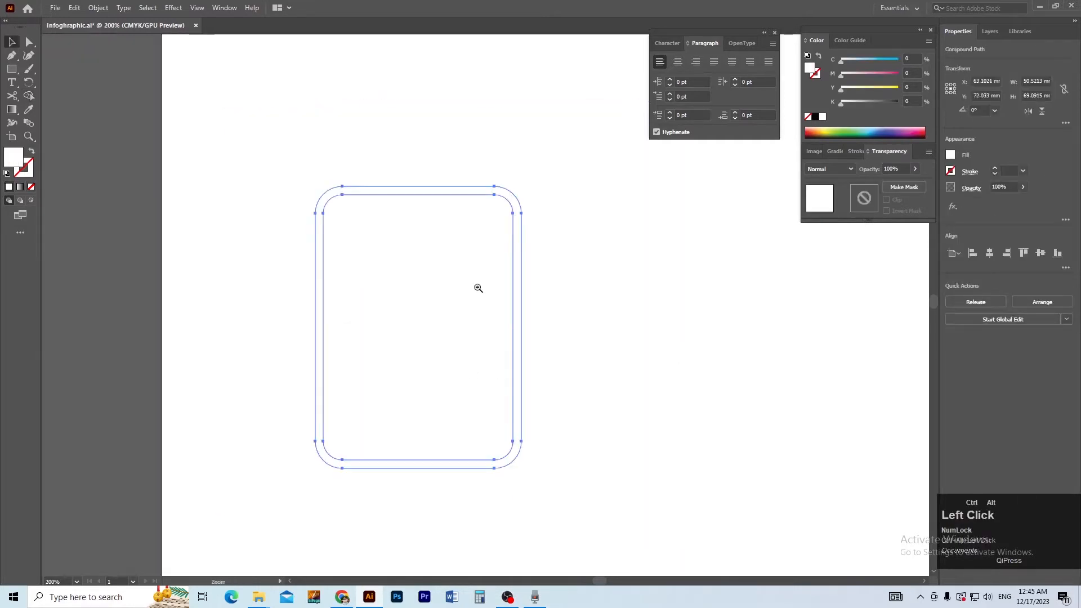
ctrl+alt+click(478, 288)
drag(475, 297, 462, 356)
key(i)
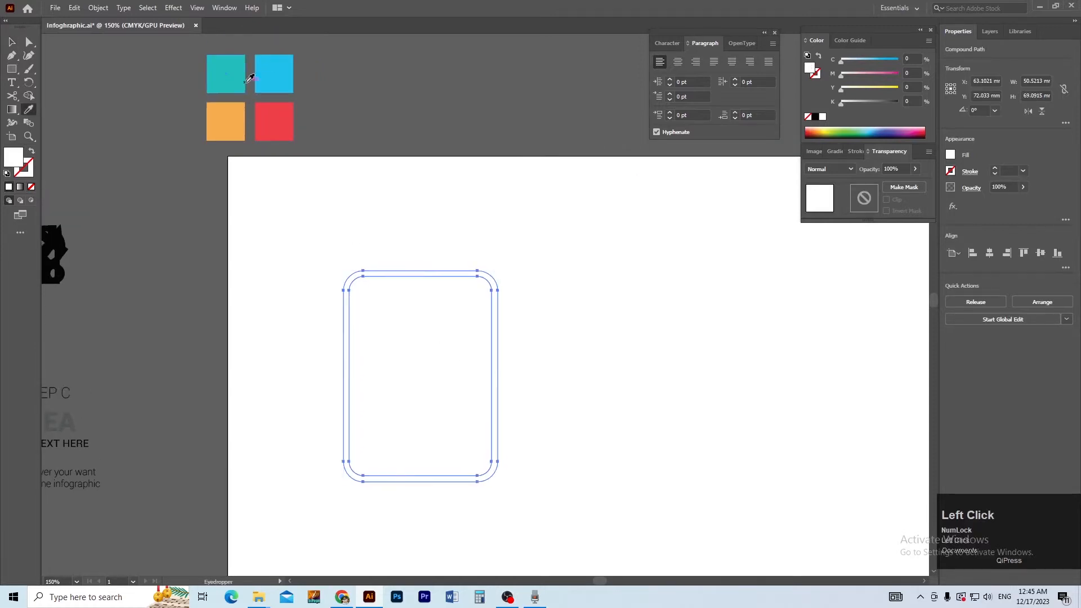
click(246, 77)
key(v)
click(539, 297)
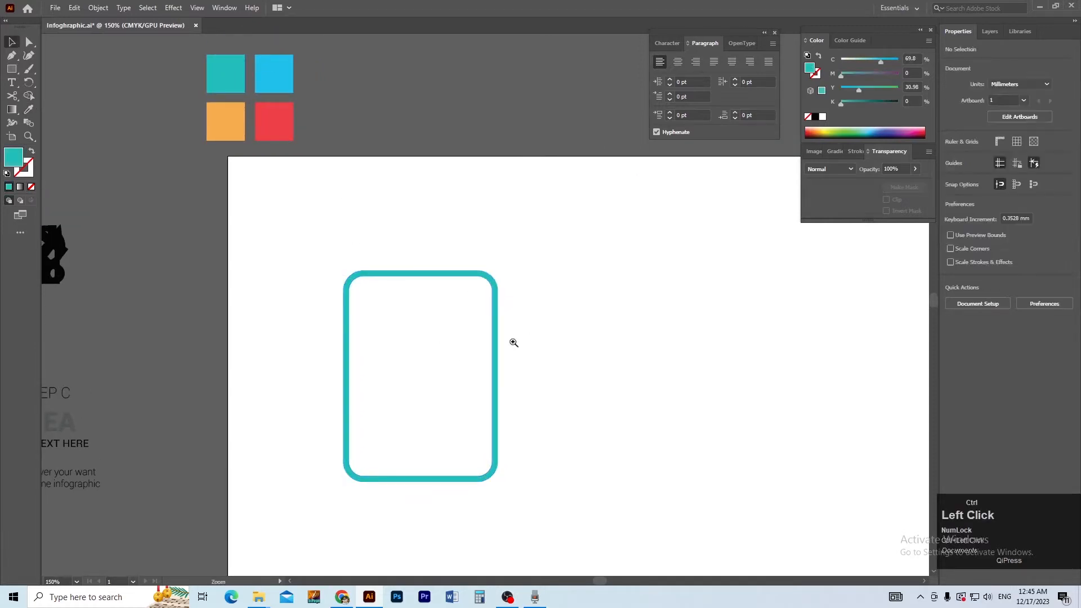
- Draw a short straight vertical line with the Pen tool just outside the frame's right side
ctrl+click(512, 342)
drag(472, 373, 475, 365)
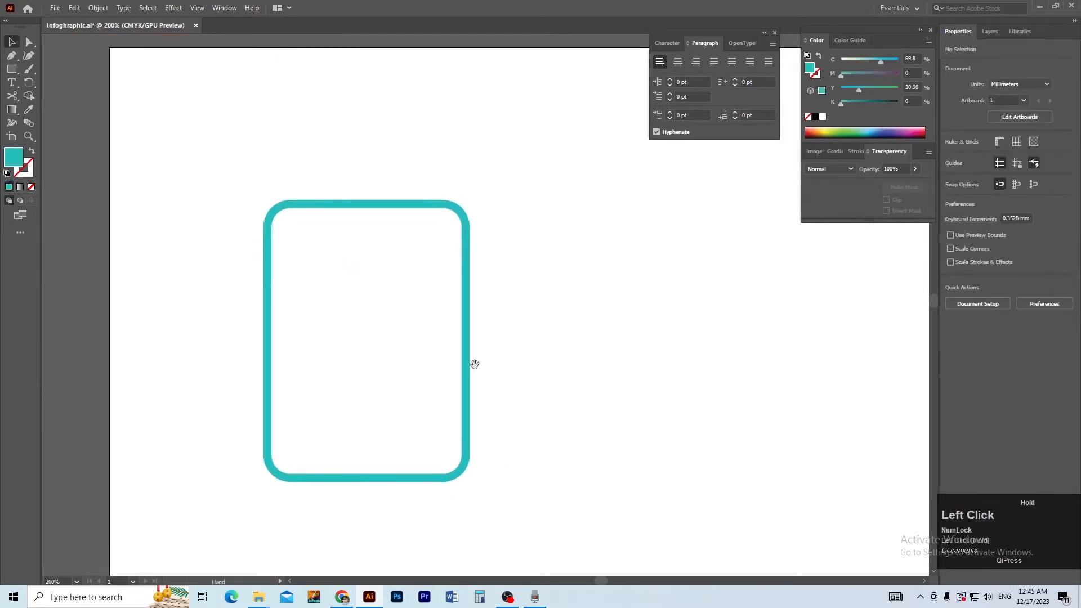
ctrl+click(431, 323)
drag(424, 326, 327, 311)
ctrl+alt+click(389, 318)
ctrl+click(450, 313)
key(p)
click(564, 256)
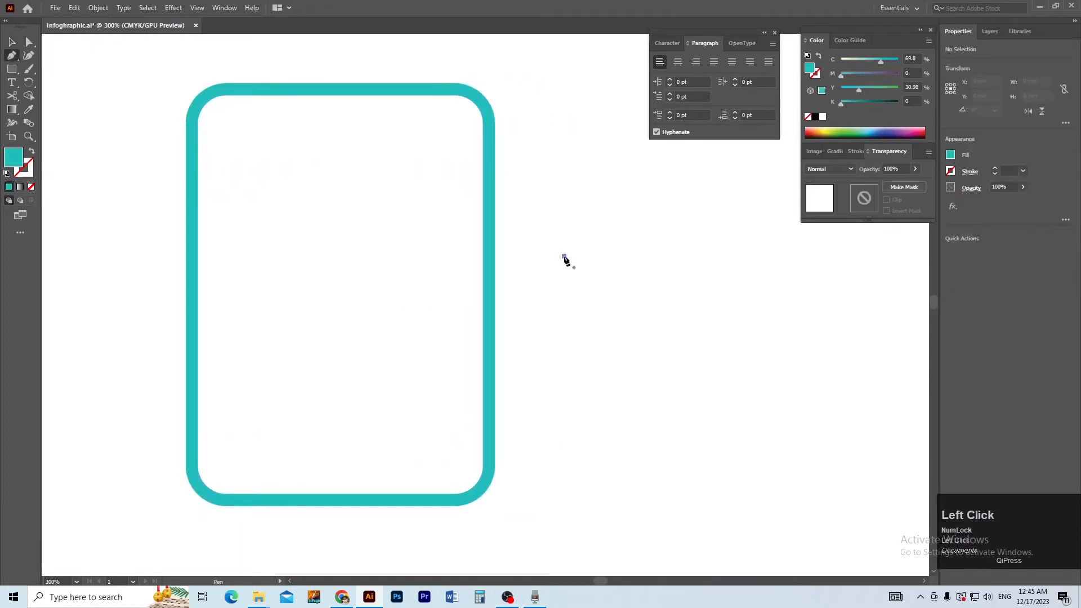
shift+click(563, 332)
key(ctrl)
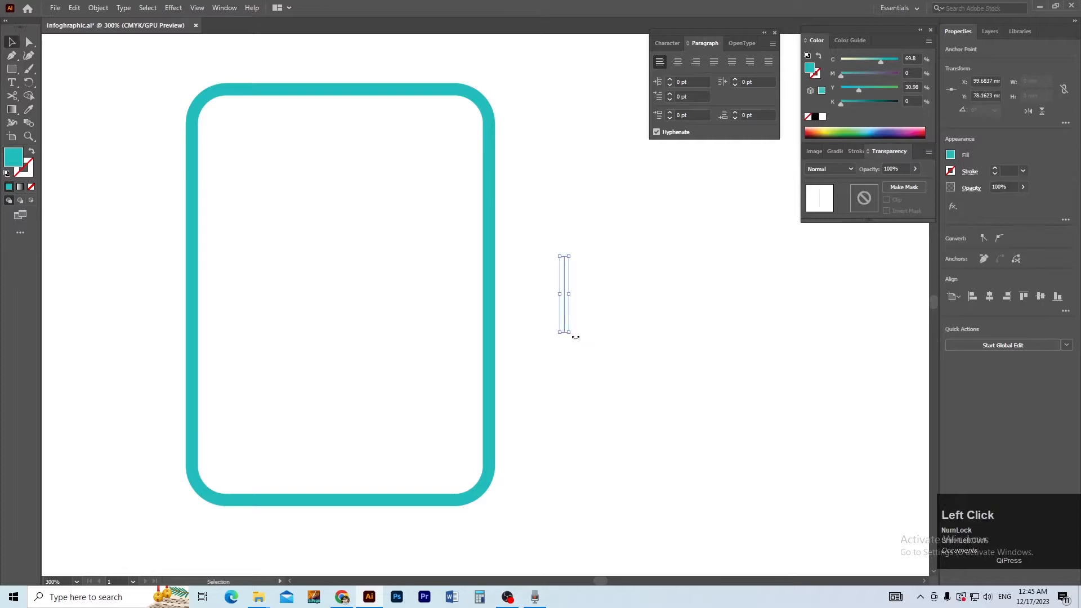
- Rotate the line to 45° and place it diagonally across the frame's right side
drag(573, 340, 516, 340)
click(595, 349)
click(537, 316)
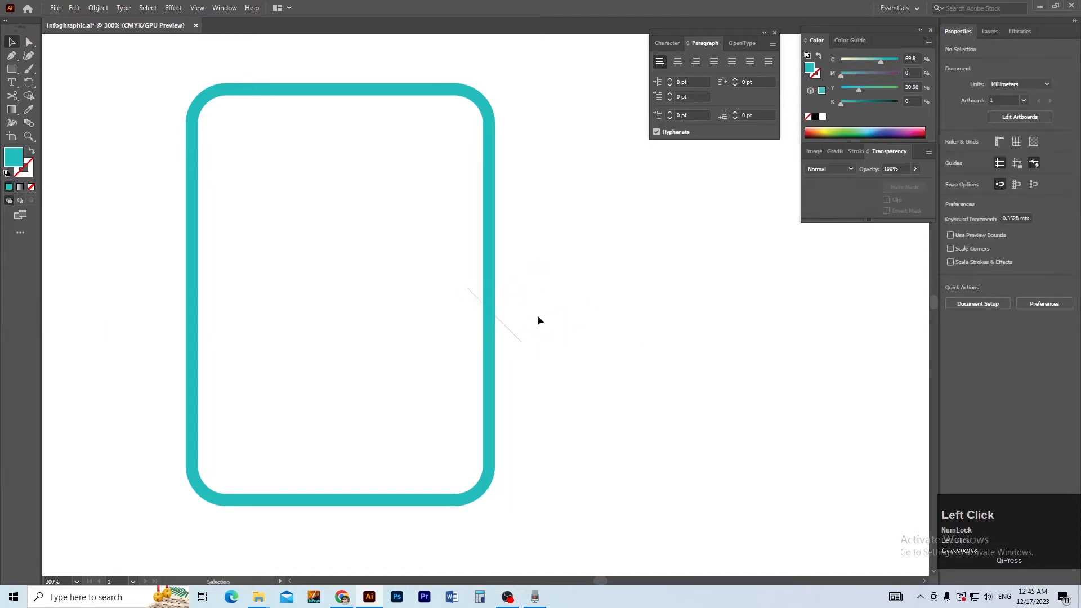
- Centre the diagonal line vertically on the teal frame, using the frame as the alignment reference
click(507, 320)
shift+click(494, 287)
shift+click(493, 288)
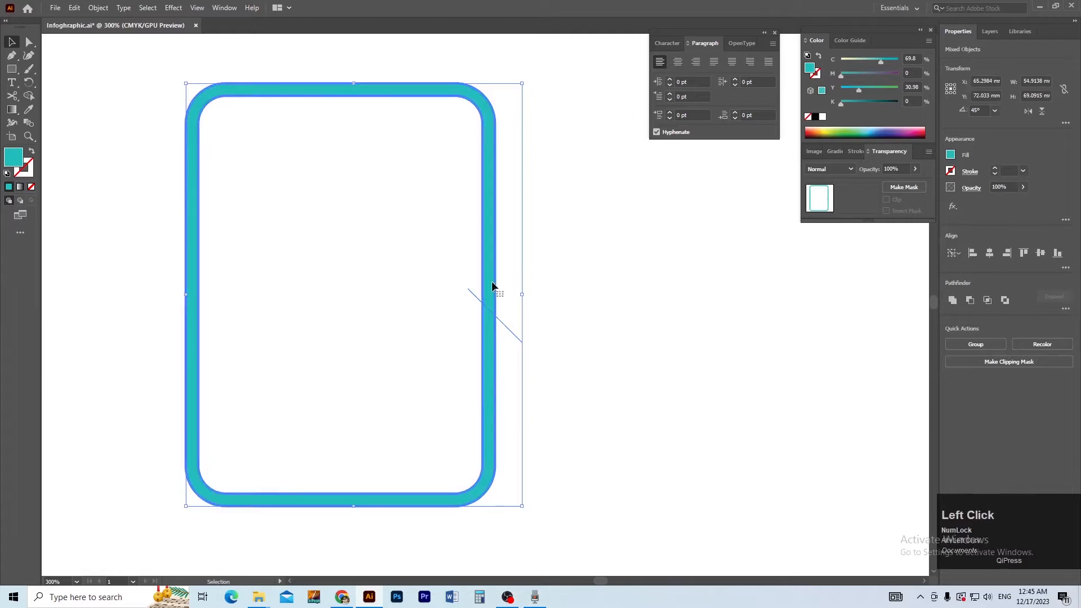
click(701, 345)
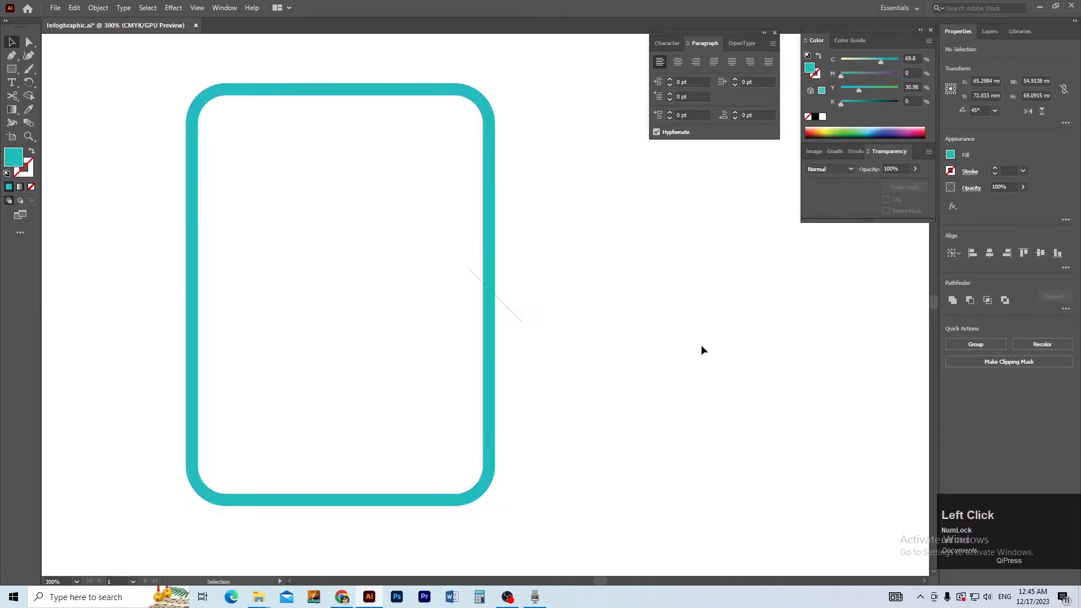
- Duplicate the diagonal line across the frame's left side and centre the copy vertically on the frame
drag(645, 350, 678, 354)
drag(555, 325, 252, 330)
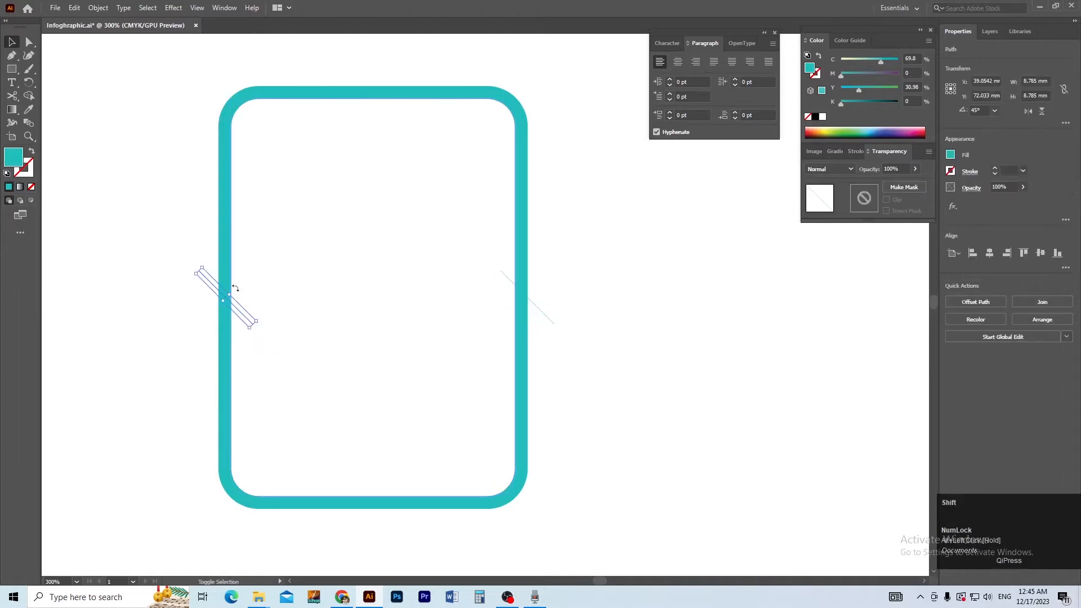
shift+click(225, 275)
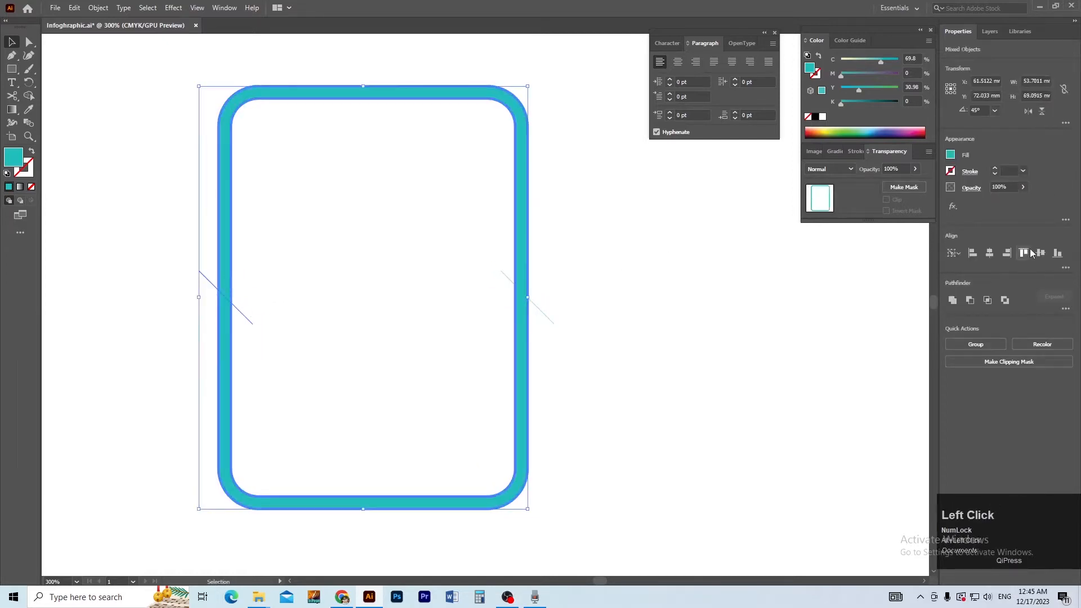
click(729, 333)
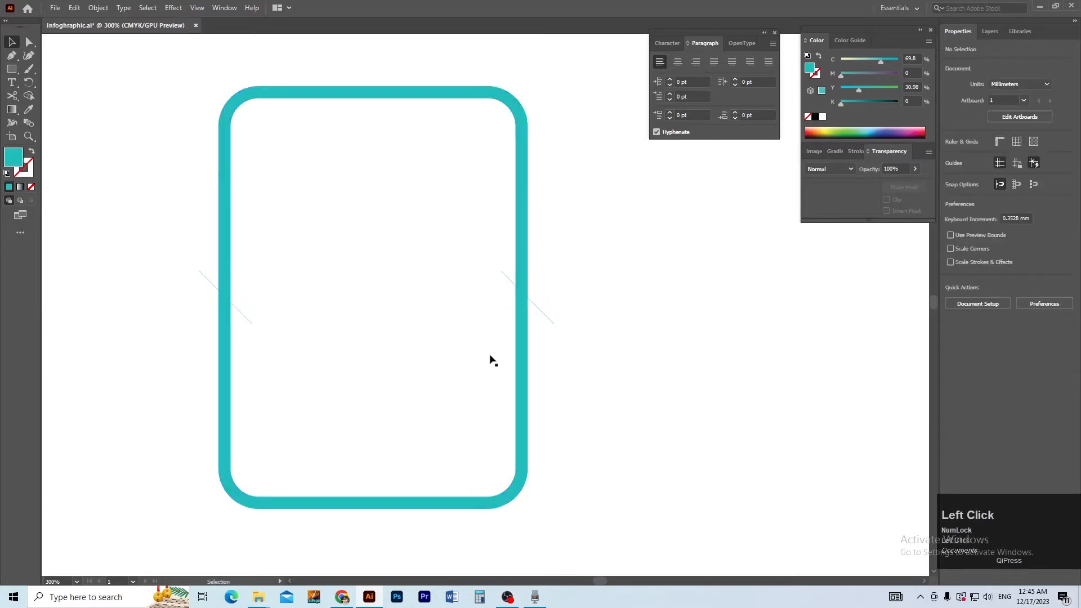
- Flip the diagonal line on the frame's right side horizontally so it mirrors the left one
click(243, 317)
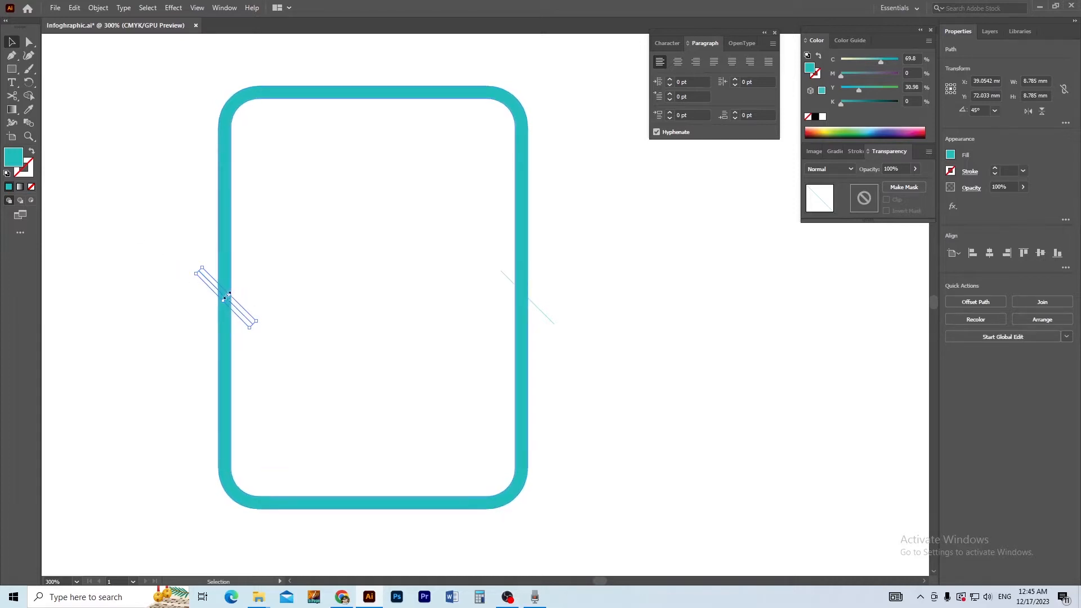
click(539, 306)
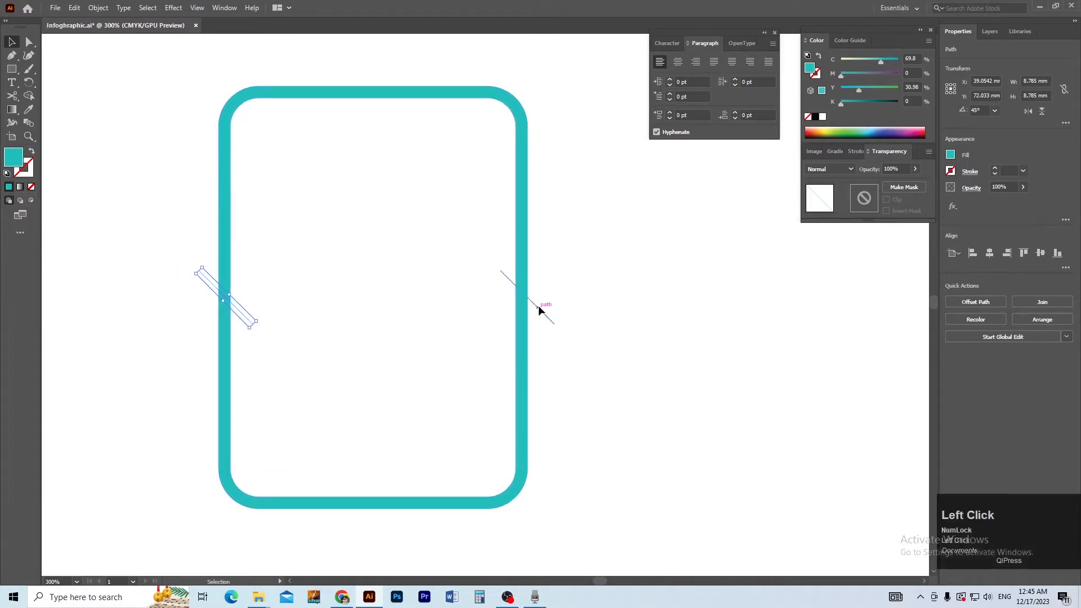
click(1028, 110)
click(693, 370)
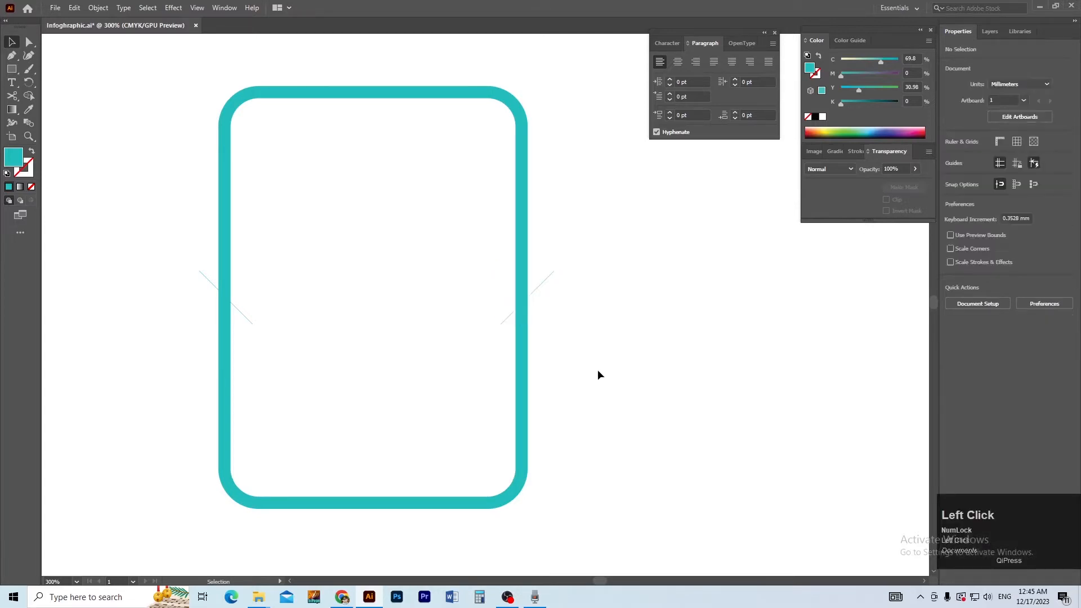
- Select the frame, panel and both diagonal lines, and remove the frame's part above the lines with Shape Builder
drag(580, 264, 107, 352)
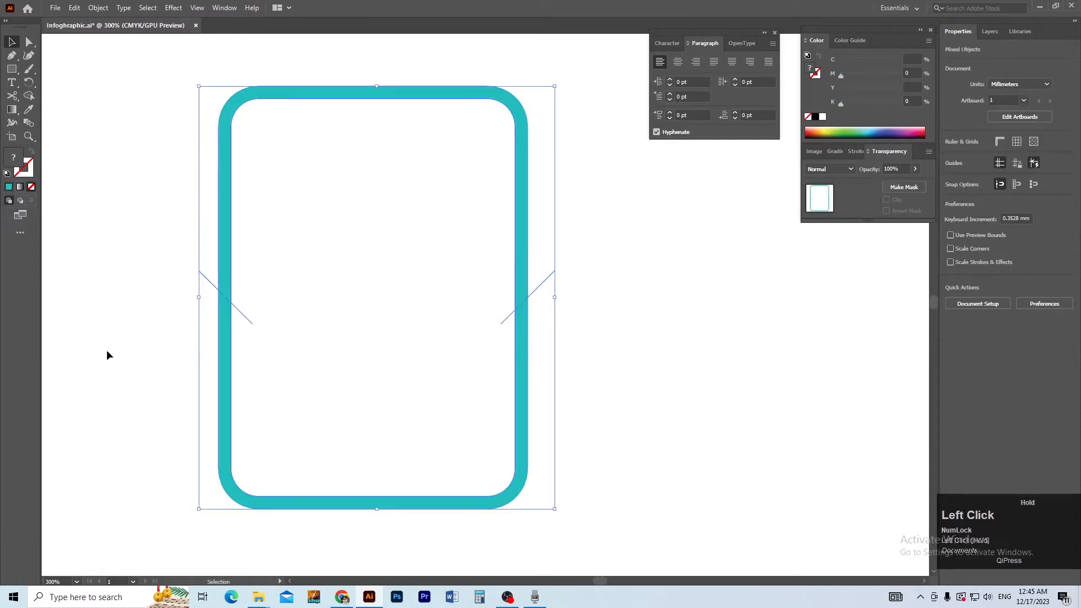
drag(397, 360, 393, 345)
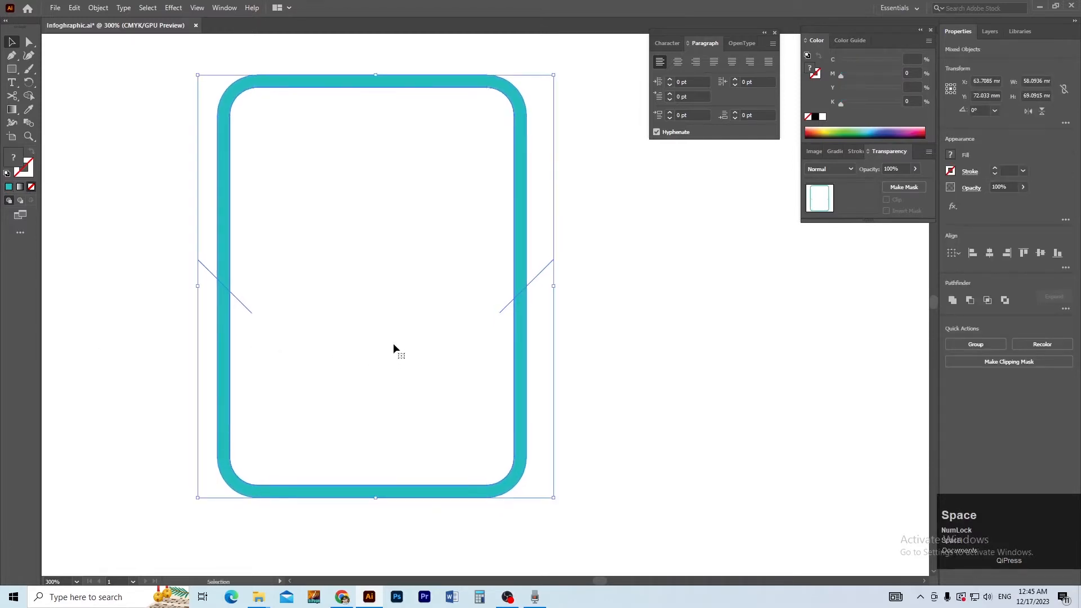
click(128, 284)
drag(135, 243, 623, 410)
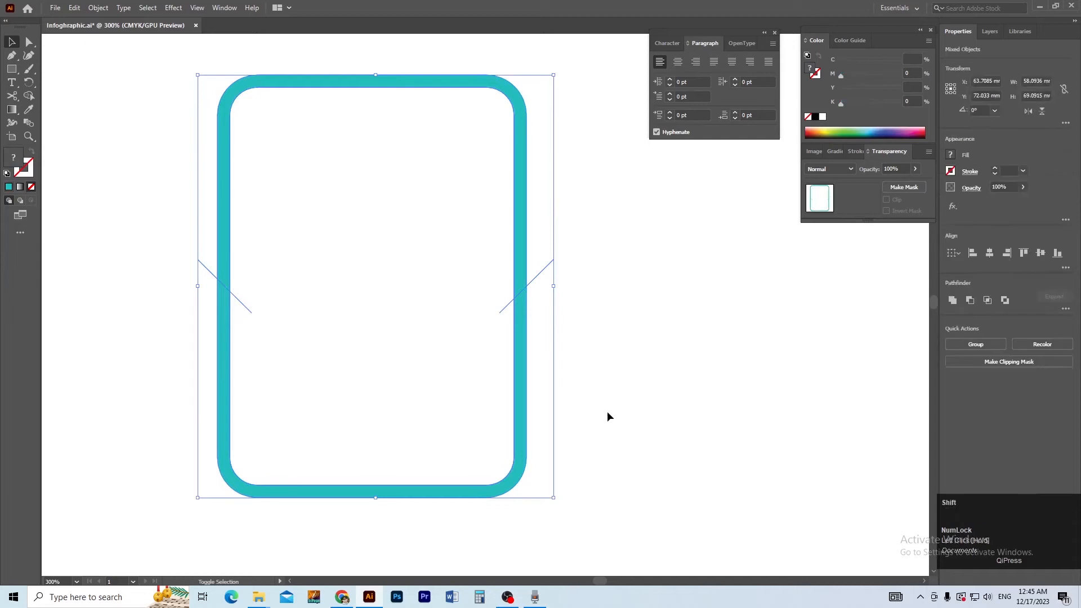
key(shift+m)
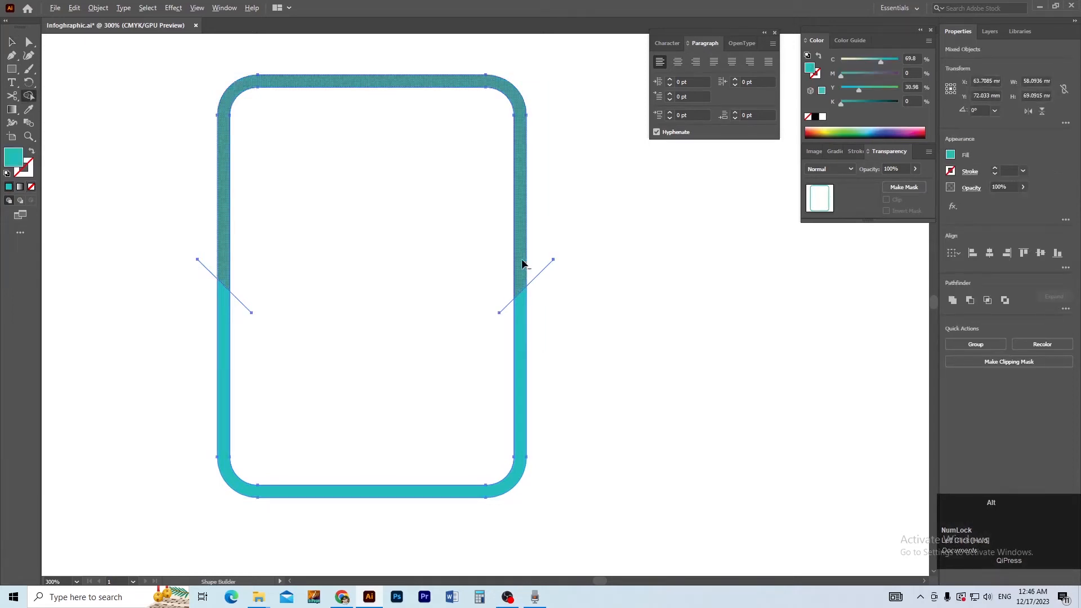
alt+click(524, 263)
key(v)
click(580, 315)
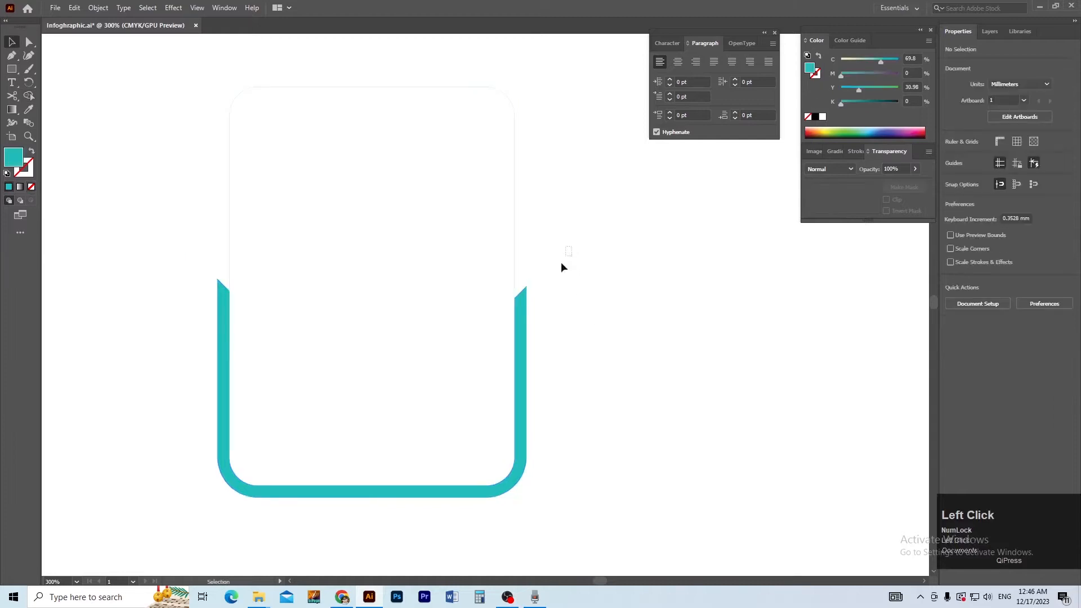
- Delete the leftover line pieces outside the frame's right and left sides
drag(561, 262, 536, 311)
key(Delete)
drag(172, 245, 214, 300)
key(Delete)
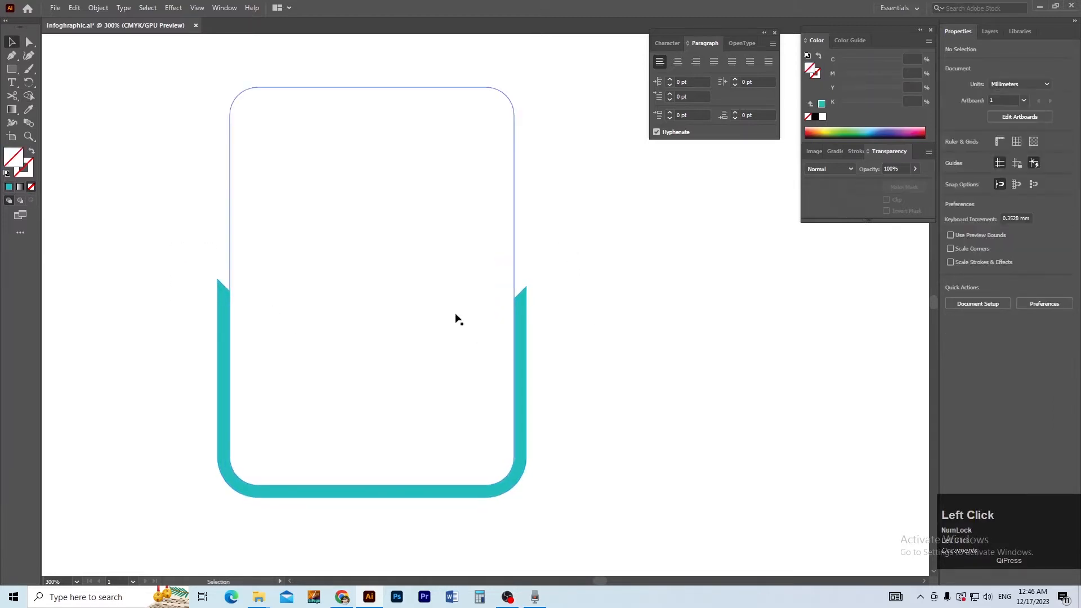
- Draw a circle about 14.7 mm in diameter over the white panel's top edge with the Ellipse tool
drag(436, 313, 424, 334)
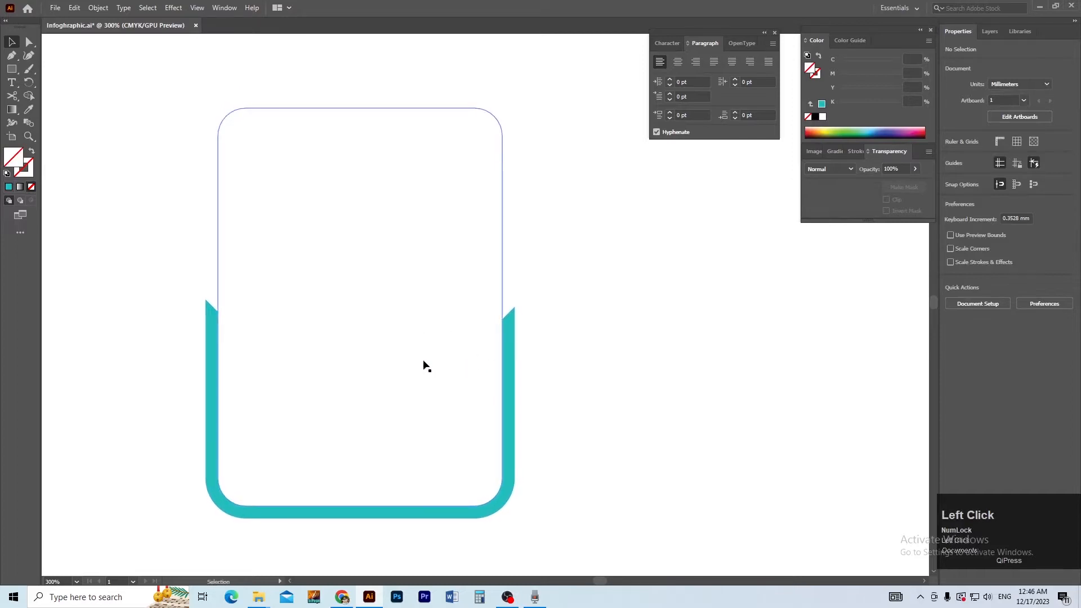
drag(375, 210, 374, 286)
ctrl+click(434, 258)
ctrl+click(464, 269)
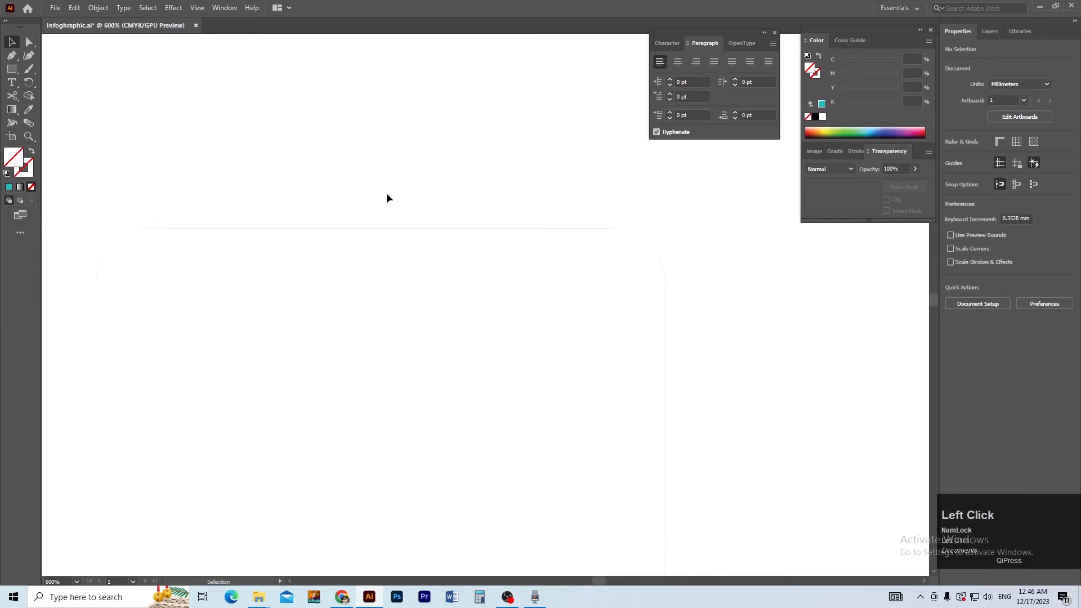
click(12, 68)
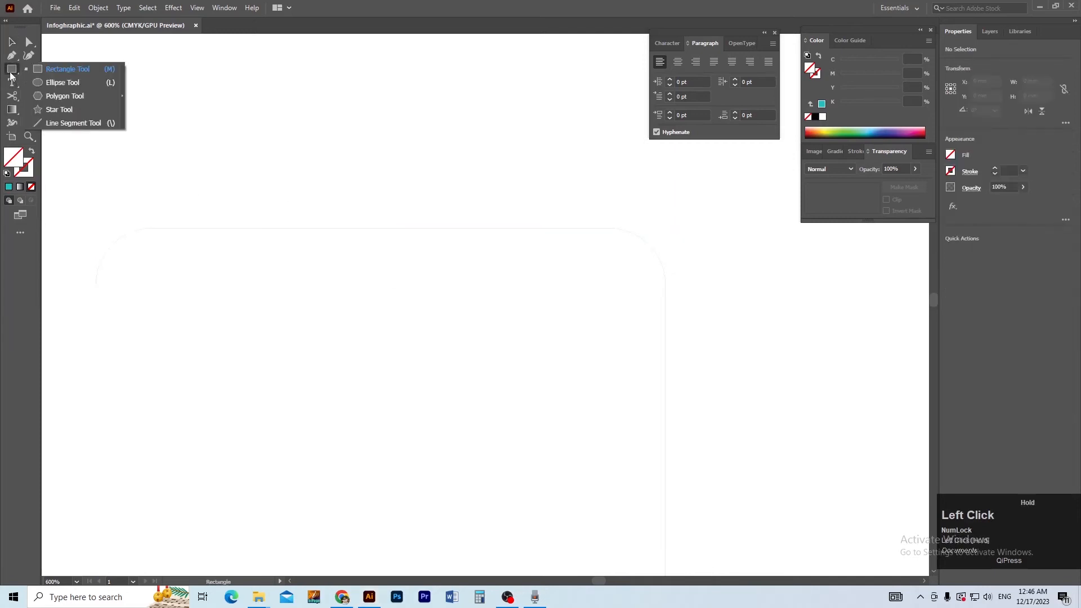
click(57, 84)
drag(281, 212, 403, 287)
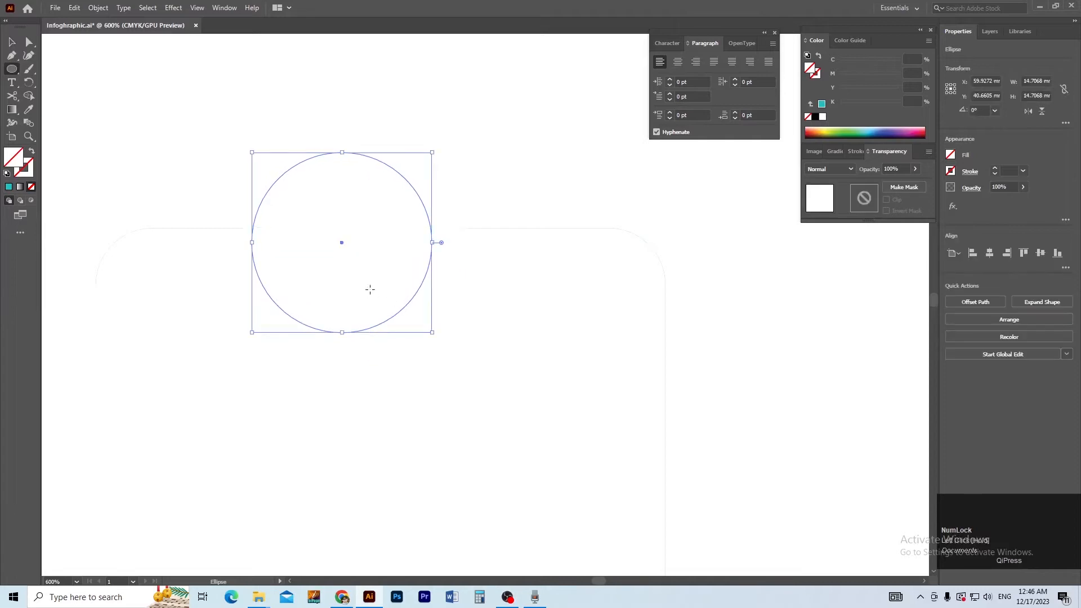
- Move the circle so its centre sits on the middle of the white panel's top edge
key(v)
drag(346, 256, 376, 247)
click(375, 177)
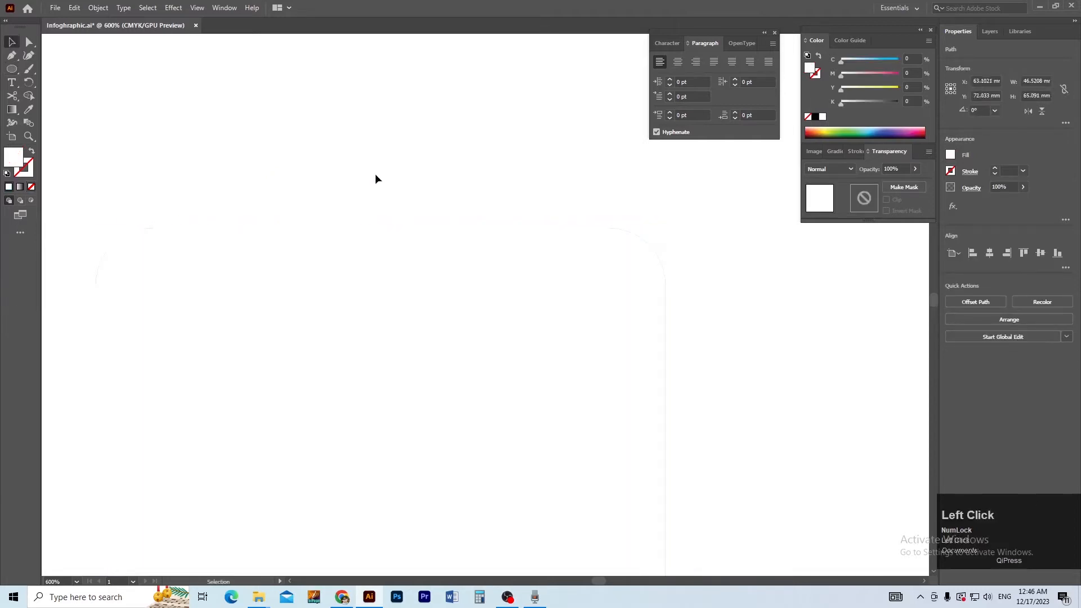
drag(306, 124, 423, 203)
drag(345, 244, 373, 239)
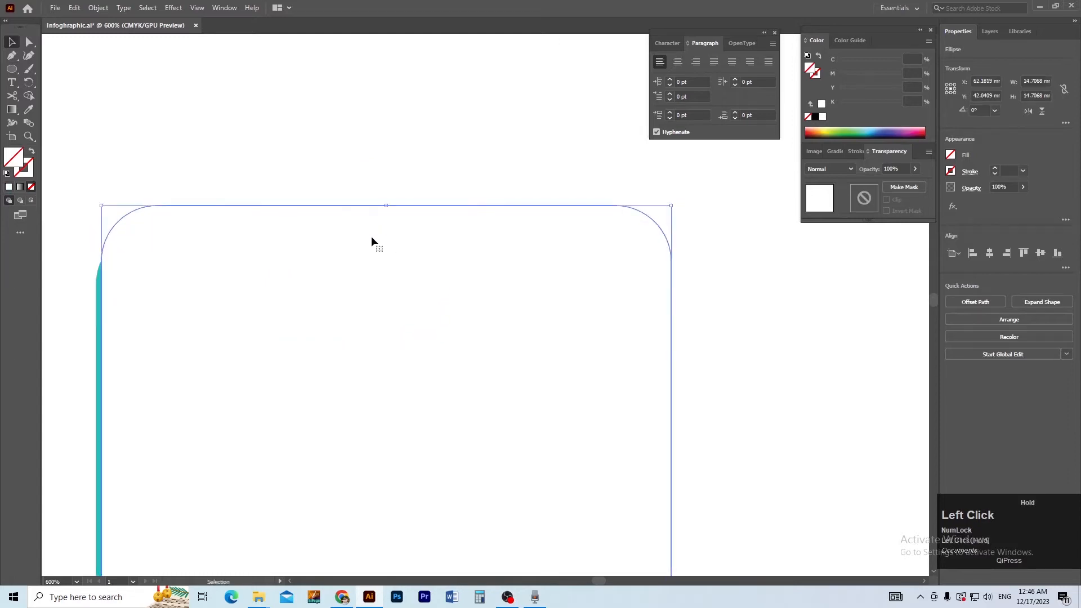
drag(297, 145, 408, 206)
key(ctrl)
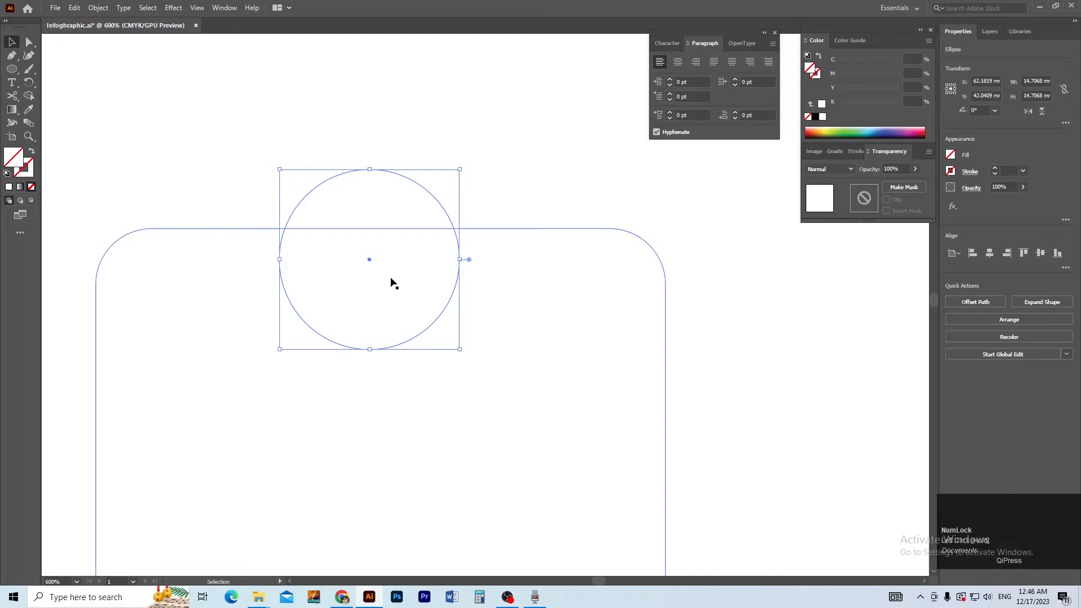
drag(370, 259, 377, 236)
- Draw a background rectangle 297 mm wide and about 162 mm high from the artboard's top-left corner, filled with 15% black
ctrl+alt+click(400, 261)
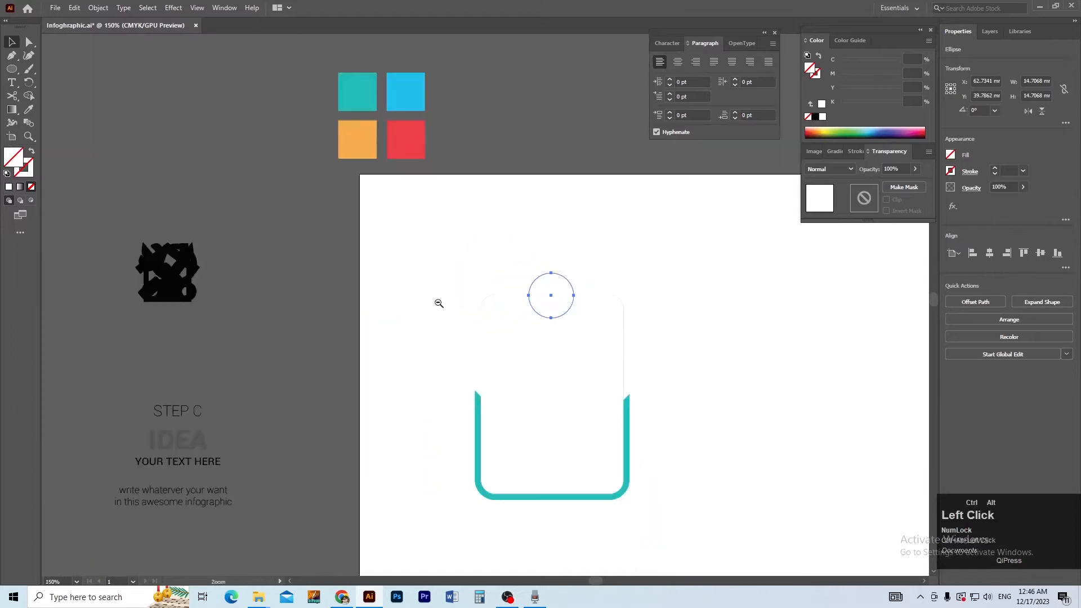
drag(348, 295, 300, 279)
click(591, 401)
key(m)
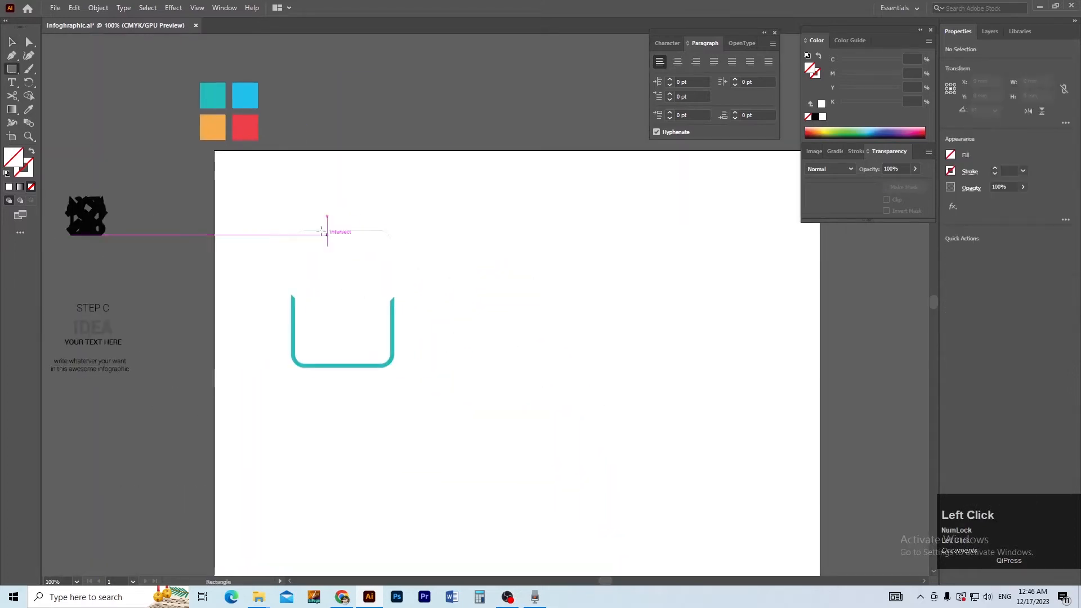
drag(214, 151, 820, 480)
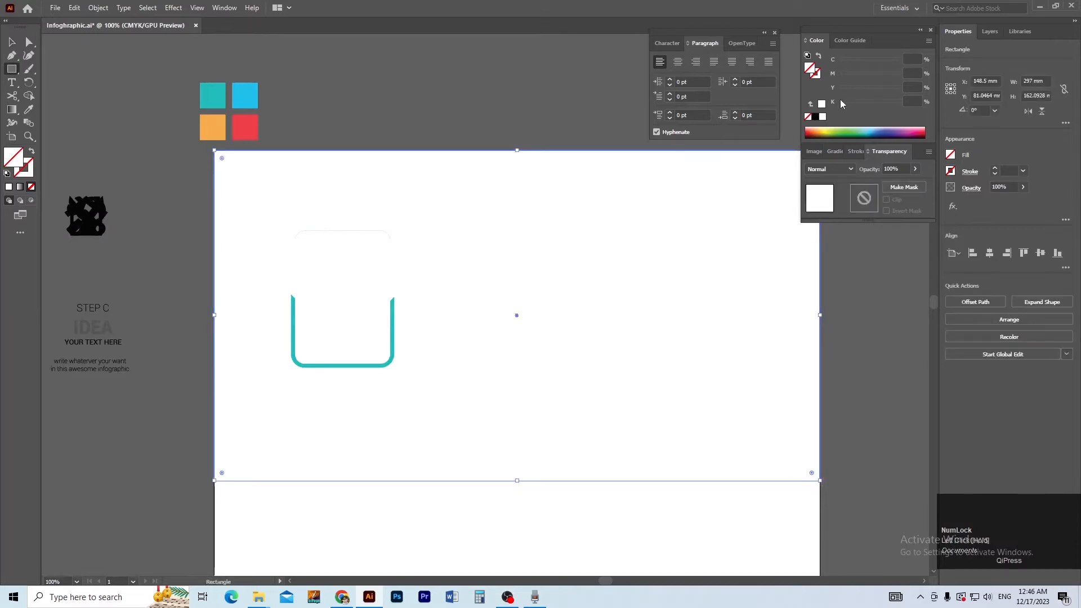
drag(841, 104, 853, 100)
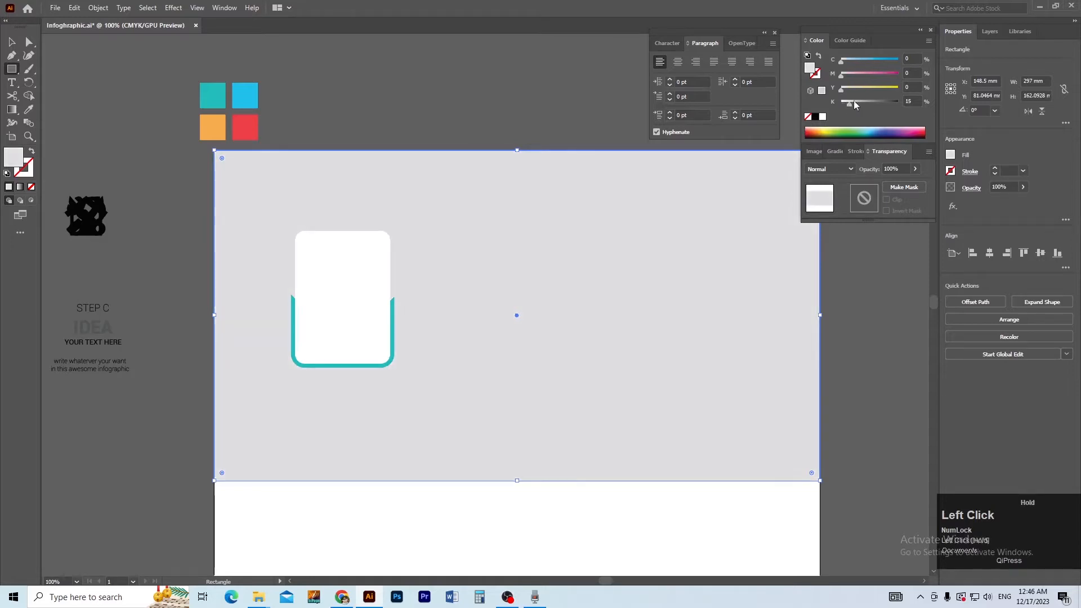
- Lock the grey background rectangle
right_click(497, 197)
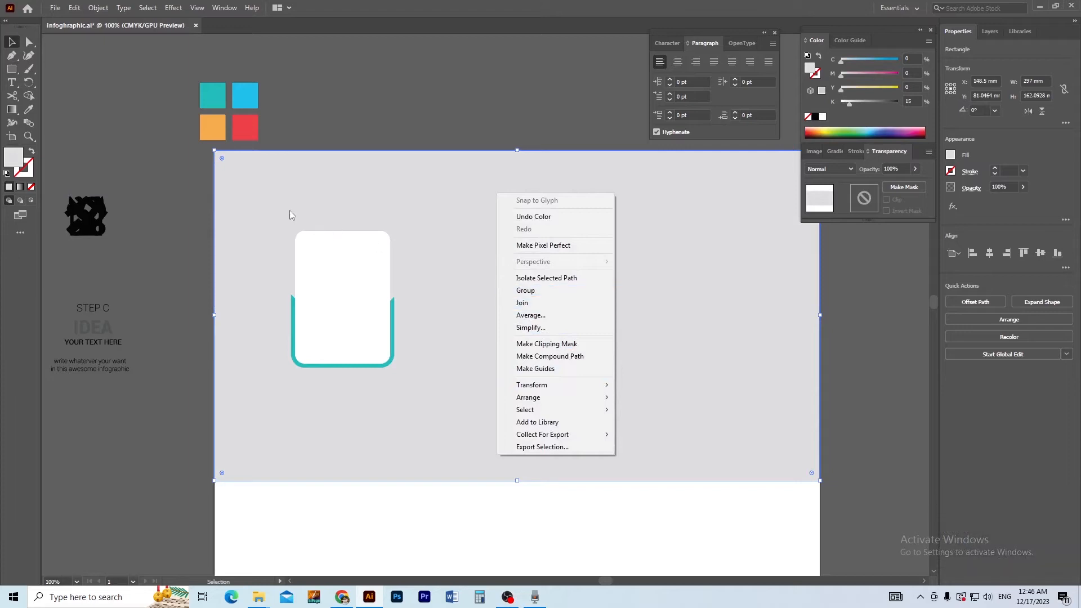
click(90, 6)
mouse_move(75, 10)
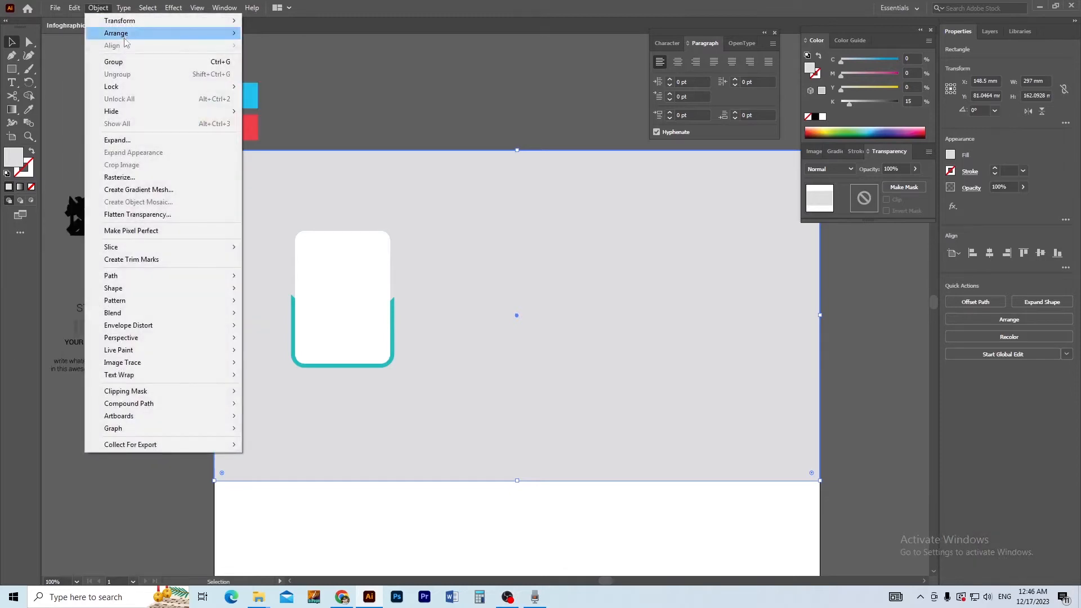
mouse_move(141, 88)
click(265, 87)
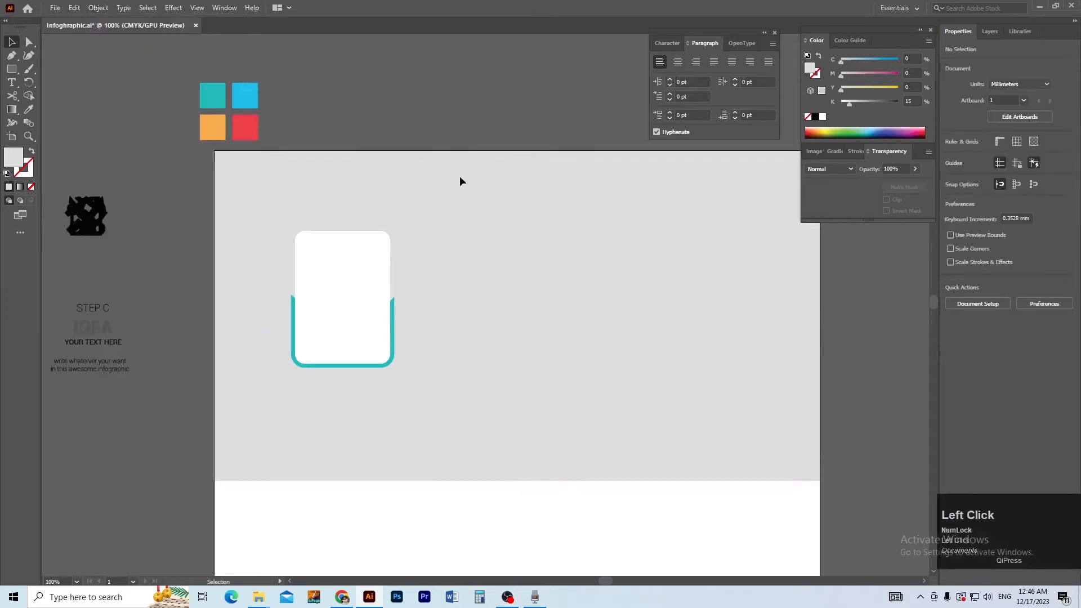
- Select the unfilled circle on the white panel's top edge in Outline view and fill it with white in Preview
ctrl+click(378, 298)
ctrl+click(432, 283)
ctrl+click(437, 283)
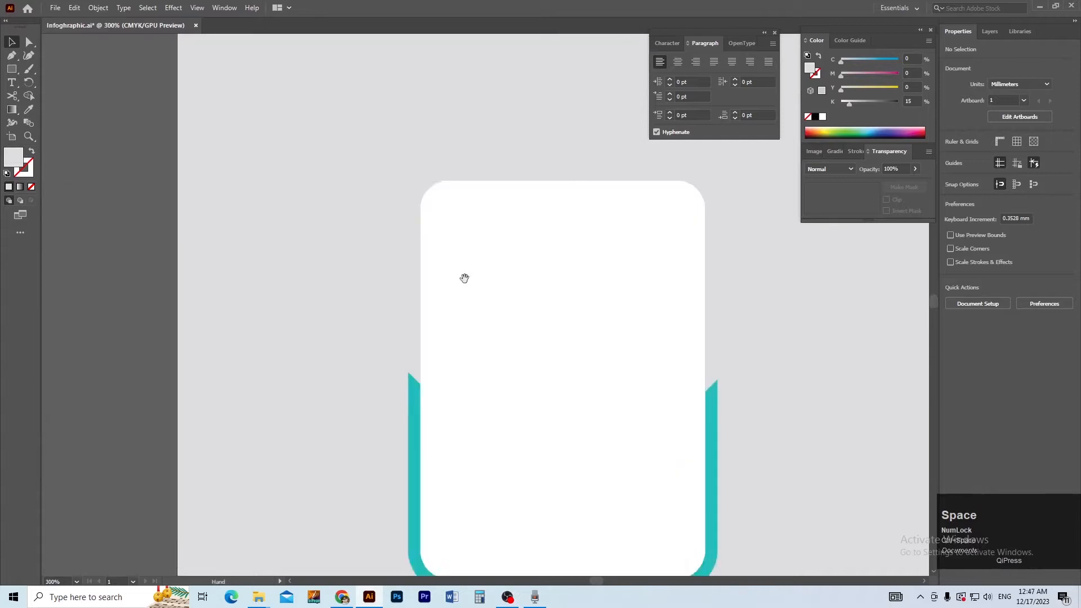
drag(464, 278, 320, 292)
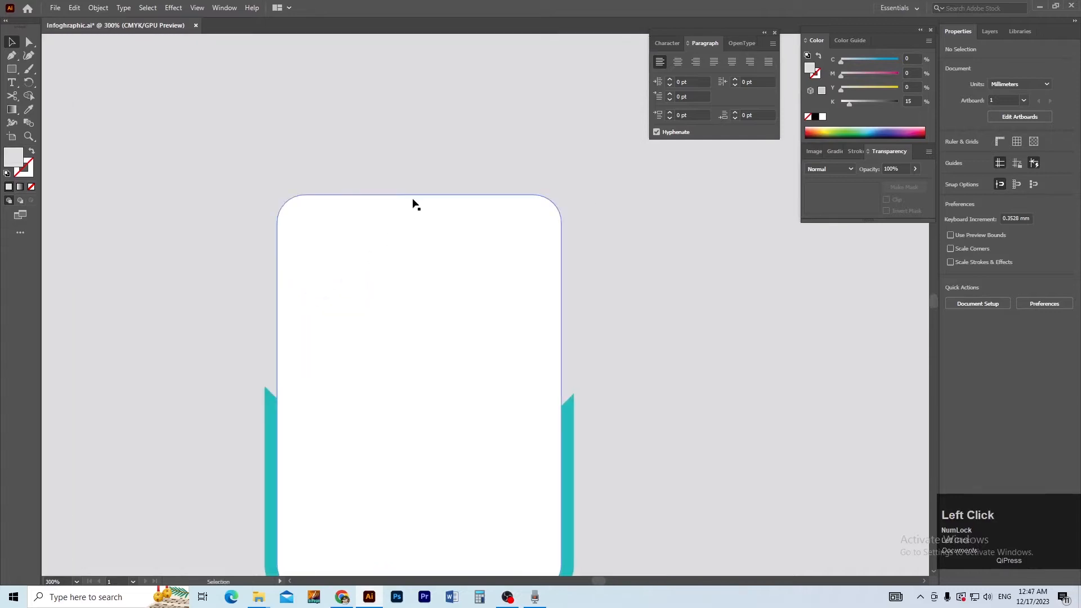
key(ctrl+y)
ctrl+click(403, 158)
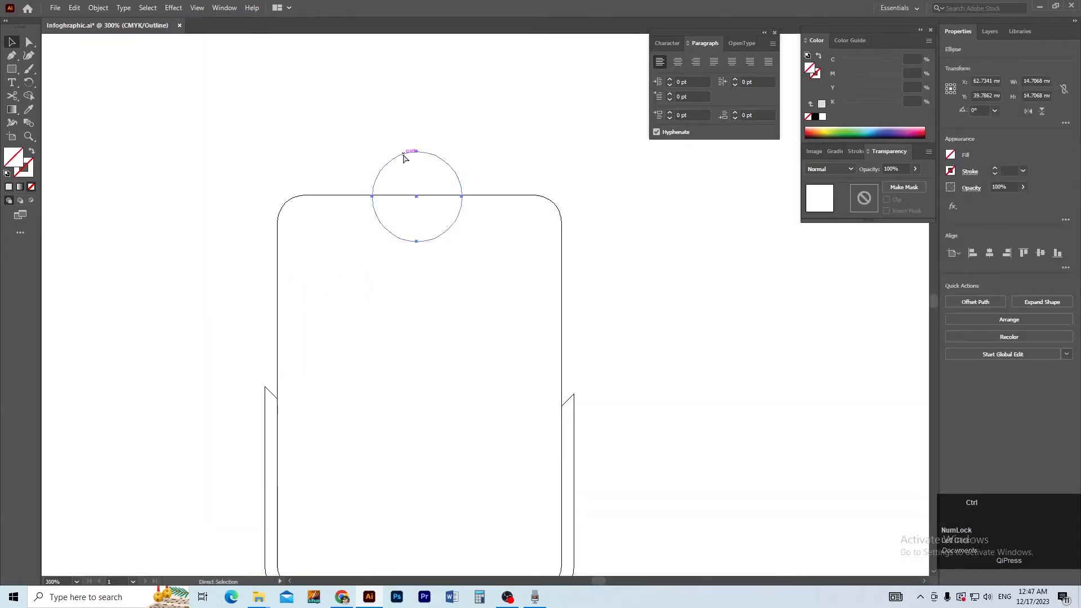
key(ctrl+y)
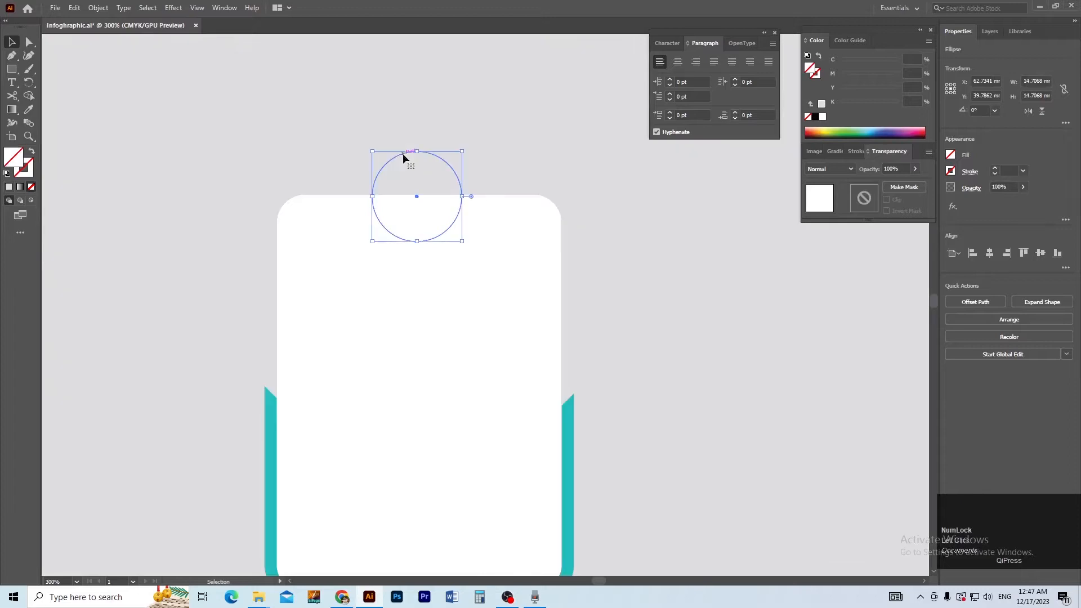
click(823, 117)
click(439, 116)
- Move the circle onto the middle of the white panel's top edge and align its horizontal centre to the panel as key object
ctrl+click(428, 200)
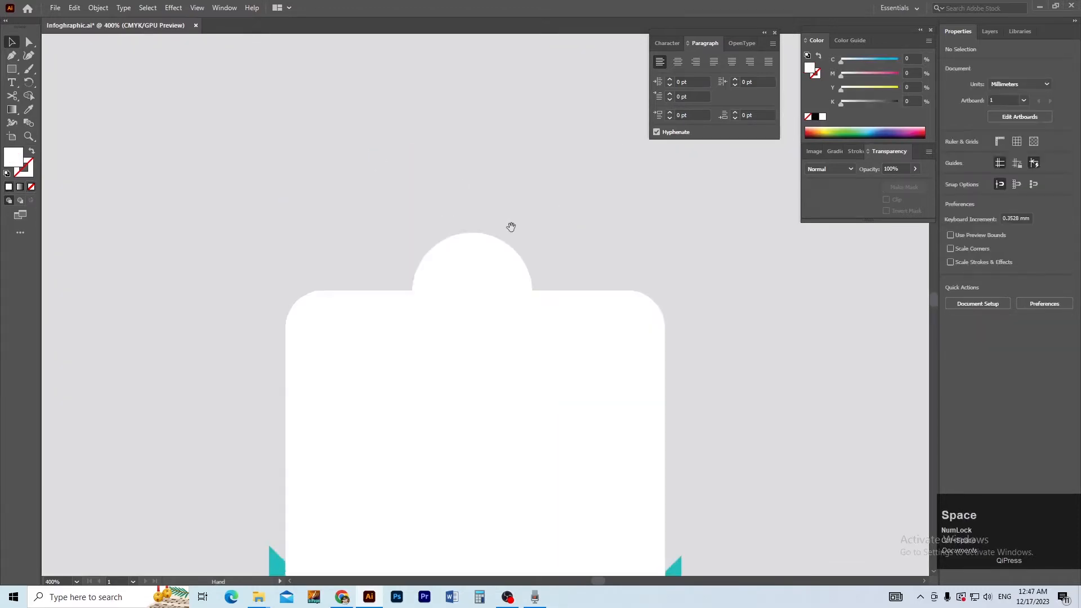
drag(511, 227, 455, 160)
click(448, 232)
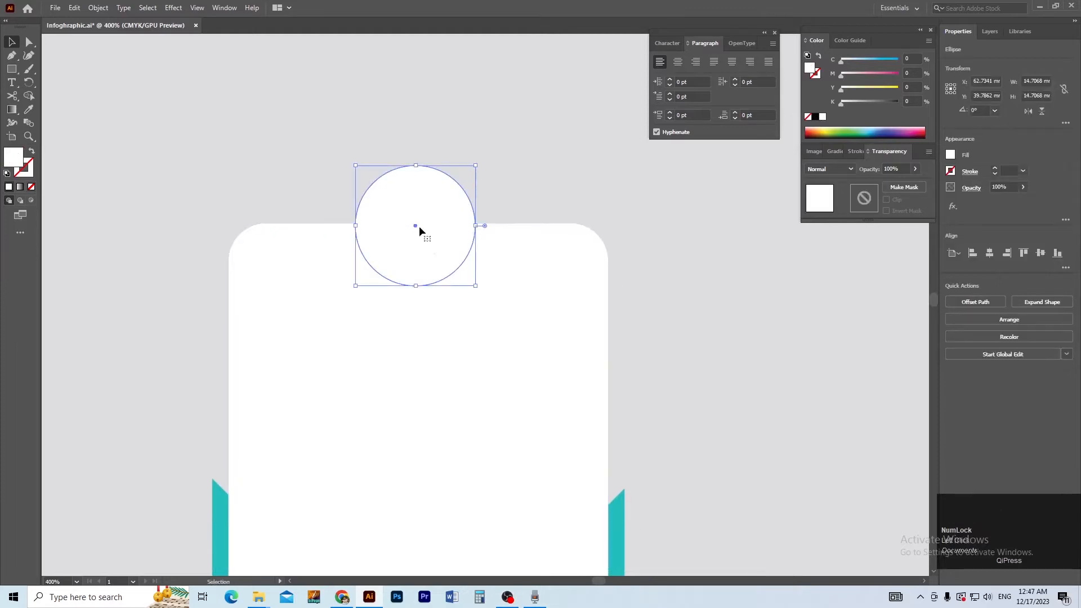
mouse_move(417, 225)
mouse_down()
mouse_move(439, 224)
mouse_move(423, 225)
mouse_up()
shift+click(510, 227)
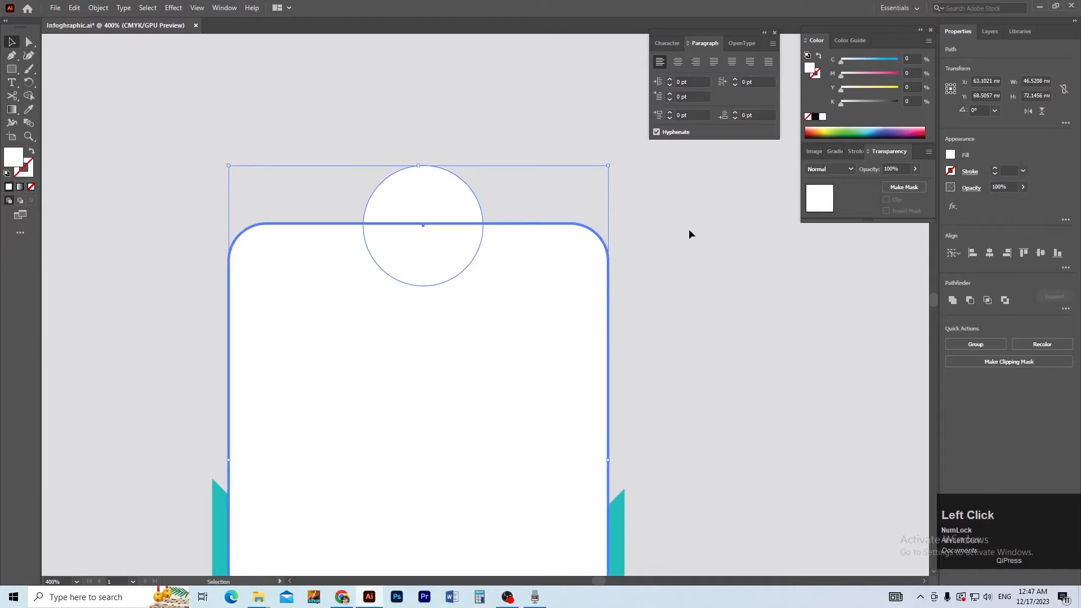
click(987, 255)
click(749, 310)
- Fill the circle with the partial frame's teal, sampled with the Eyedropper tool
drag(392, 218, 445, 227)
click(452, 244)
ctrl+alt+click(489, 262)
ctrl+alt+click(490, 263)
ctrl+alt+click(492, 267)
drag(489, 330, 465, 220)
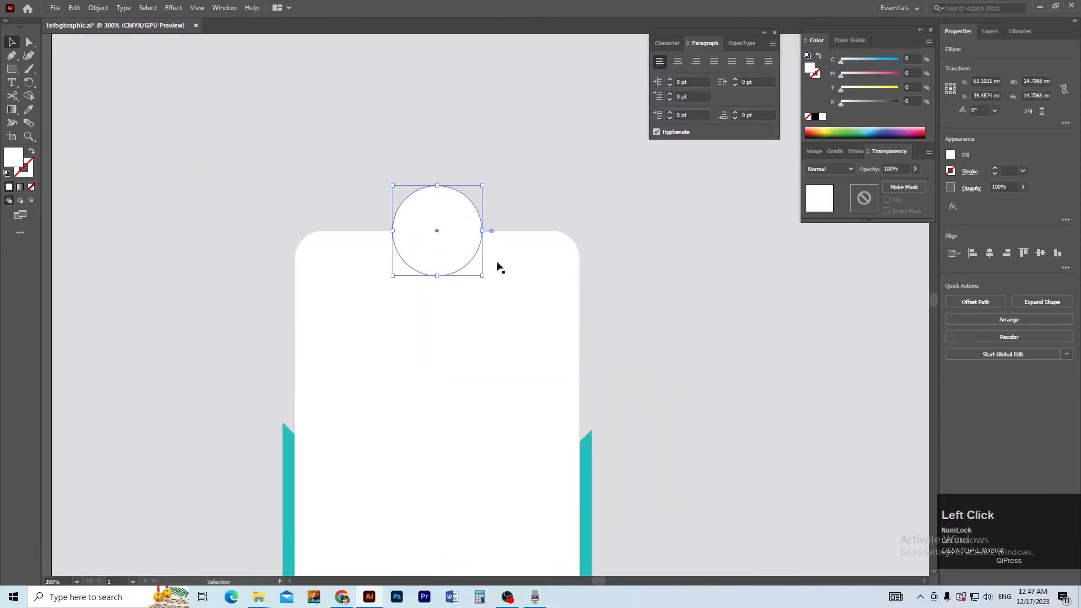
key(i)
click(589, 443)
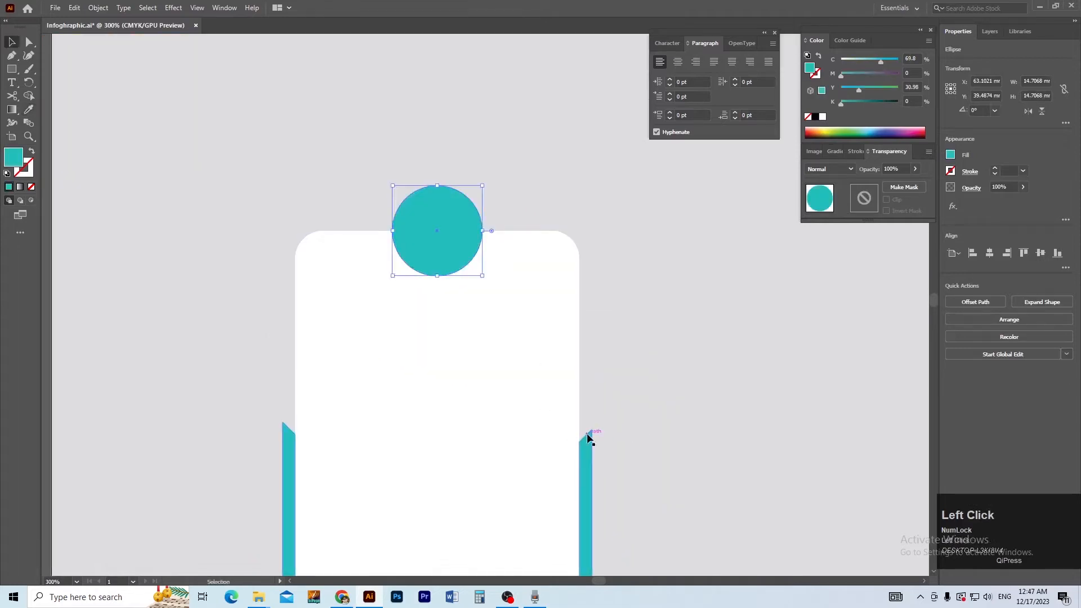
click(622, 377)
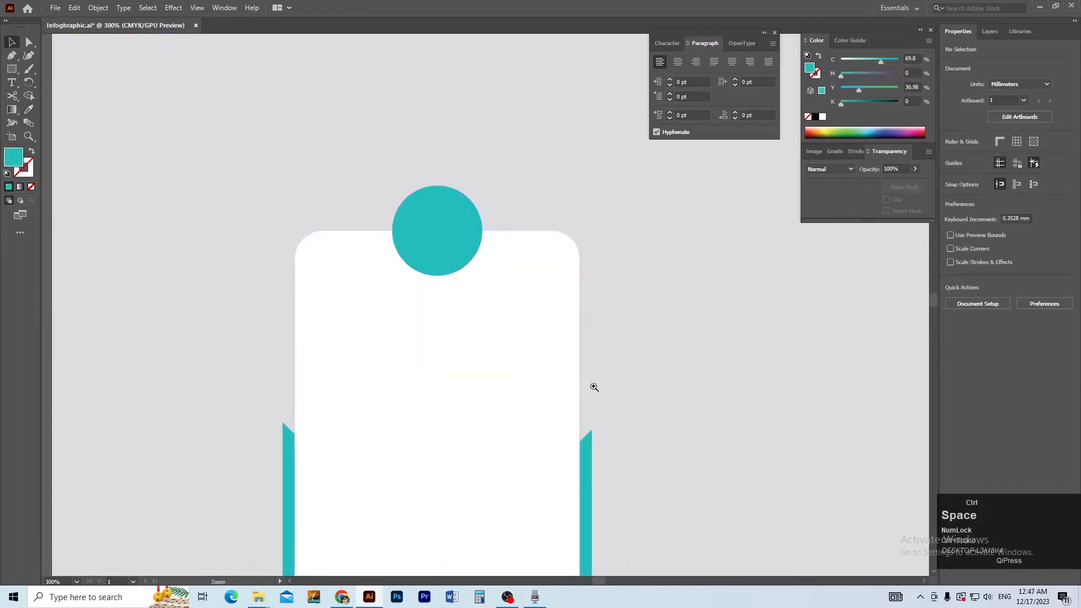
- Create an inner circle from the teal circle with Offset Path at -1 mm and Miter joins
ctrl+click(597, 448)
drag(376, 209, 478, 362)
ctrl+click(374, 182)
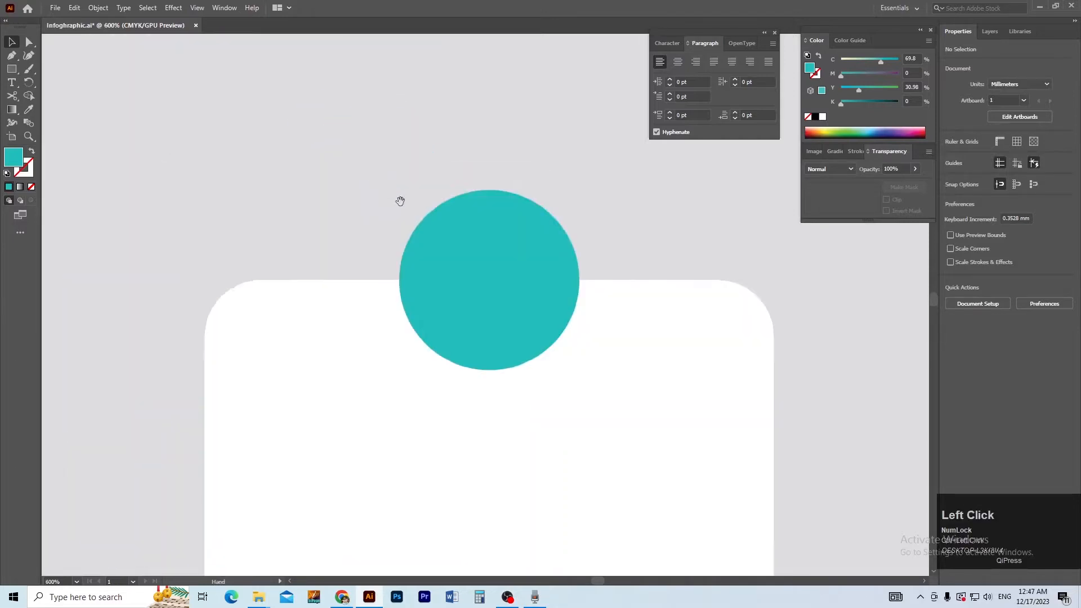
drag(493, 258, 438, 269)
click(438, 268)
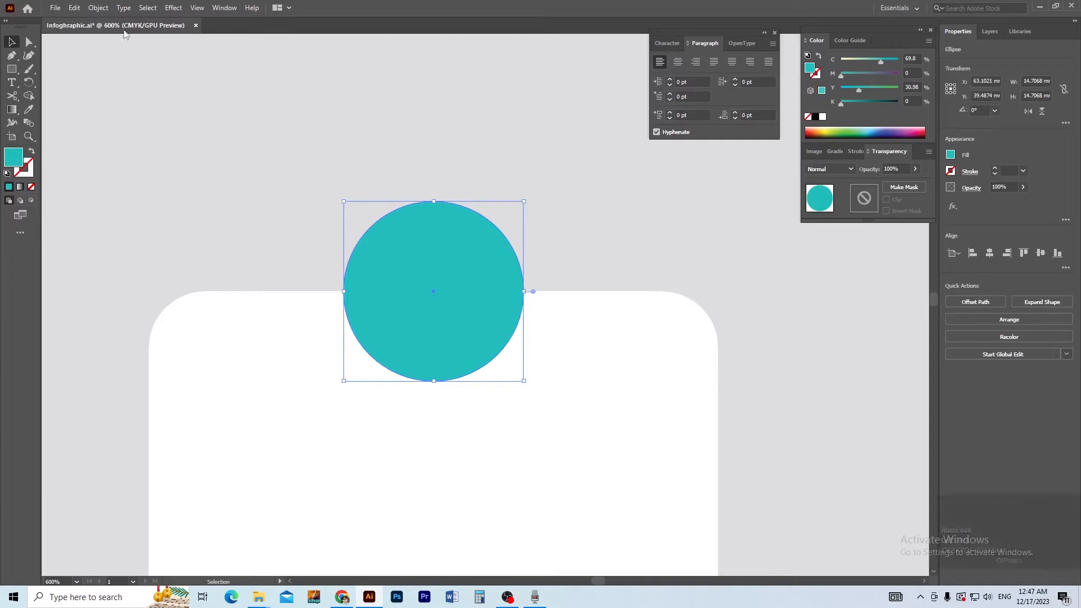
click(100, 9)
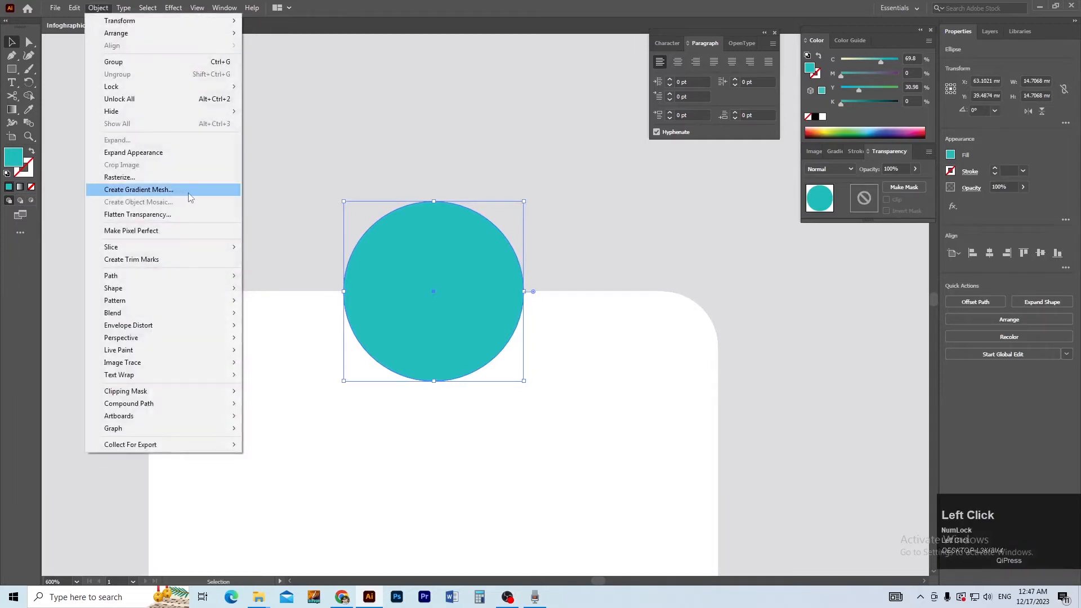
mouse_move(177, 276)
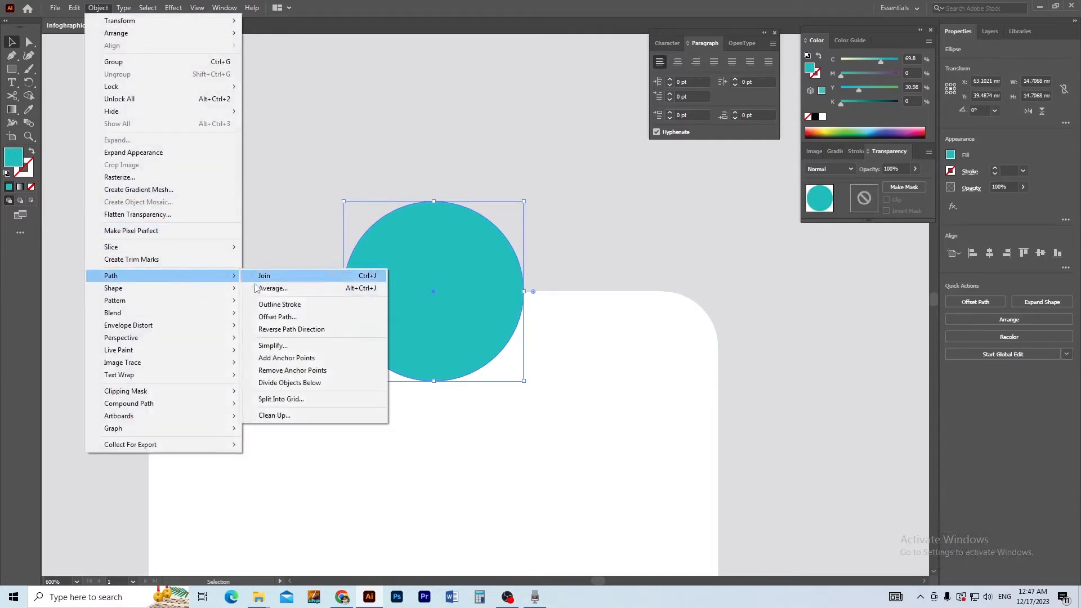
click(278, 317)
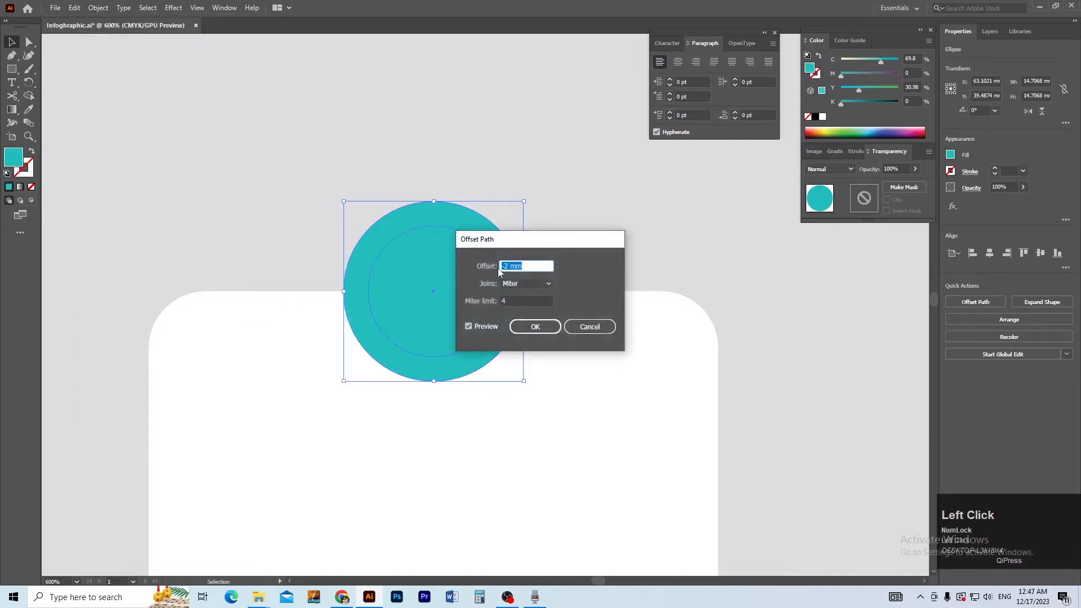
text(-1)
key(Tab)
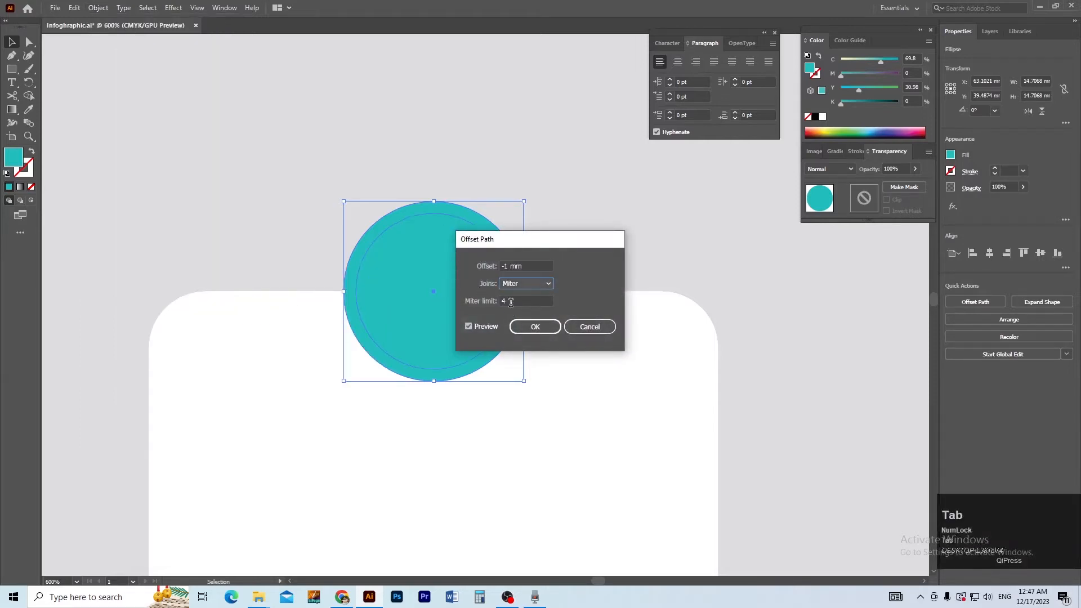
click(527, 327)
ctrl+alt+click(527, 349)
ctrl+alt+click(528, 350)
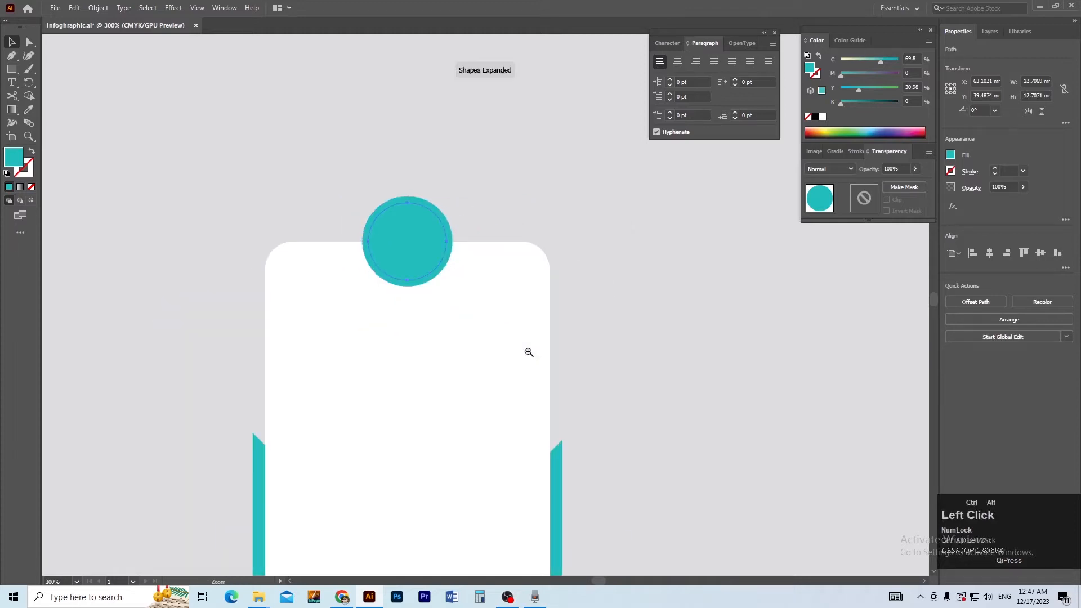
- Fill the inner circle with the panel's white, sampled with the Eyedropper tool
click(494, 232)
click(420, 255)
key(i)
click(488, 359)
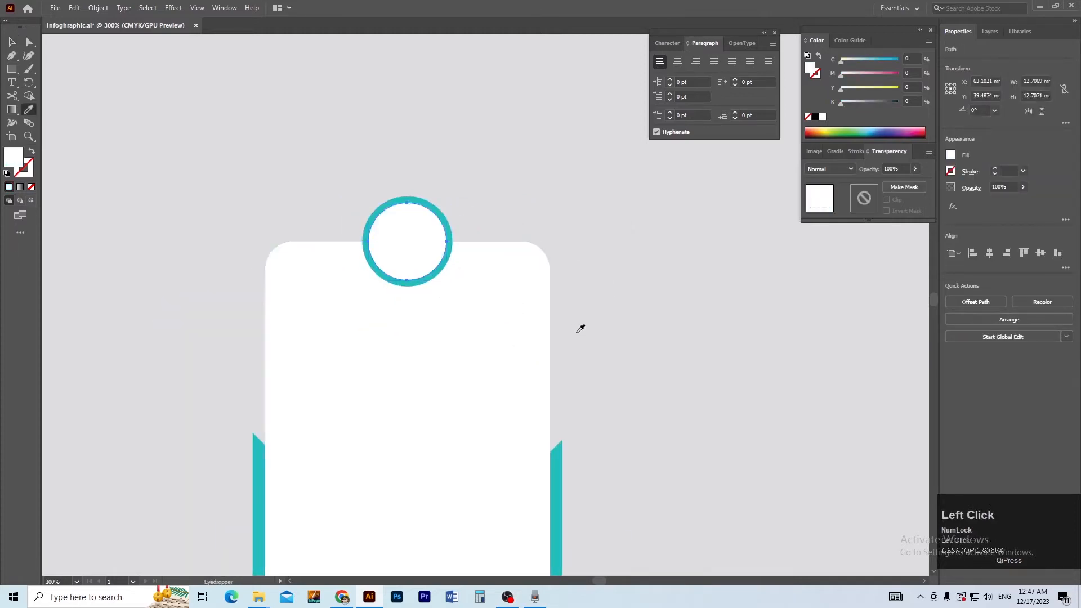
key(c)
click(564, 337)
key(space)
click(654, 310)
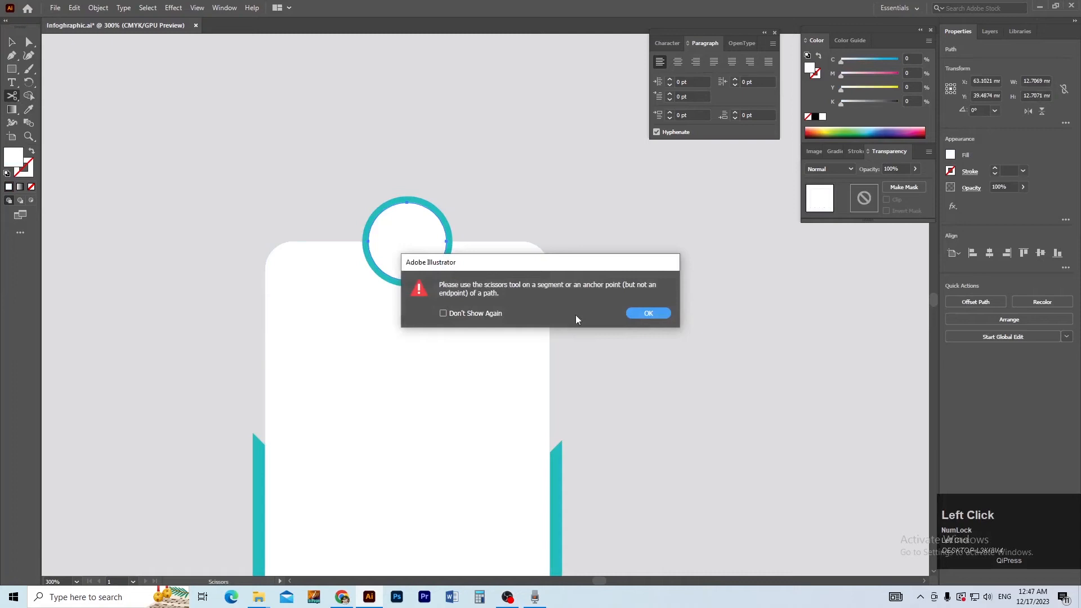
click(639, 312)
key(v)
click(607, 313)
- Start a Stylize Drop Shadow effect on the white inner circle and move its dialog clear of the circle
ctrl+alt+click(497, 381)
ctrl+click(489, 362)
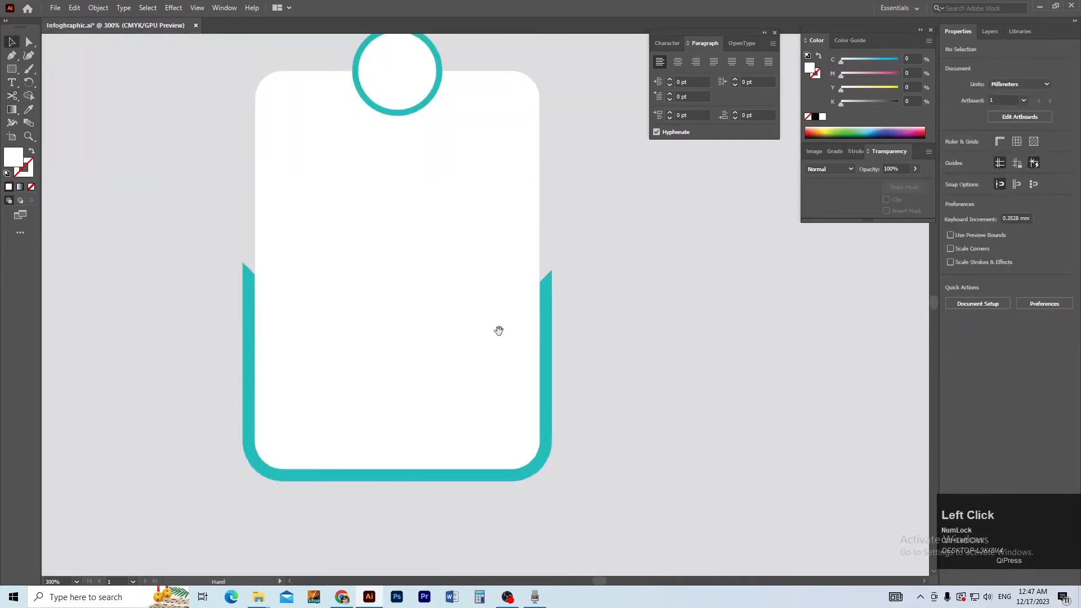
drag(499, 331, 498, 365)
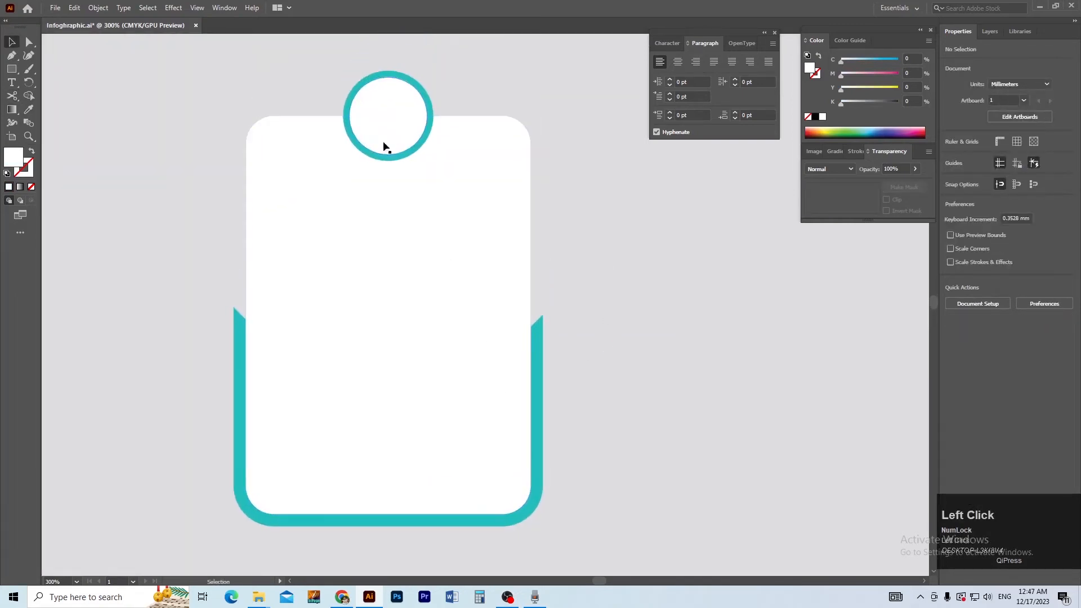
drag(363, 112, 442, 297)
click(442, 297)
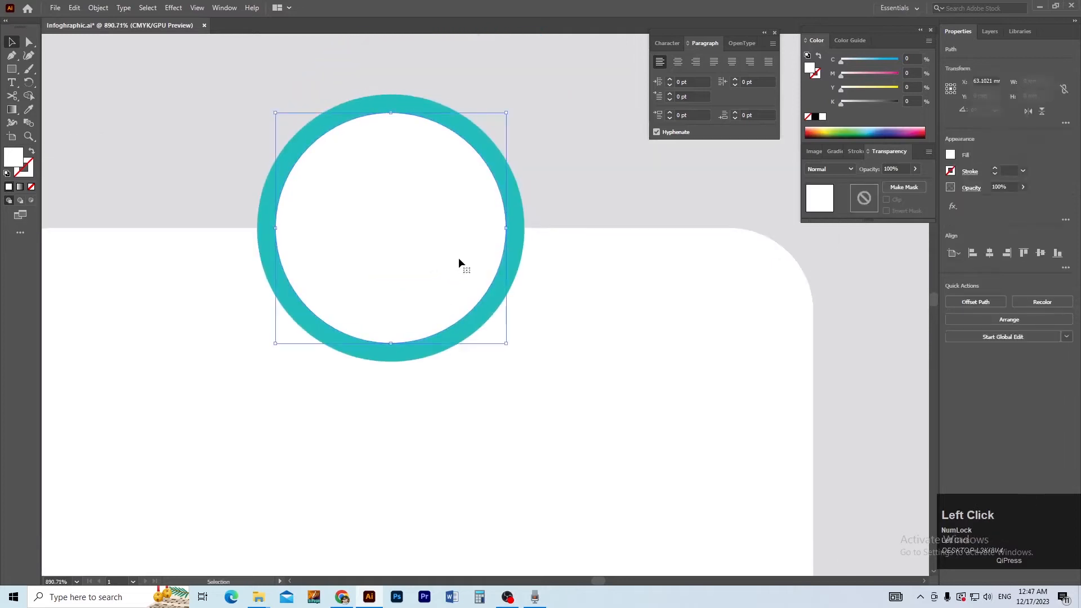
scroll(439, 282, up, 2)
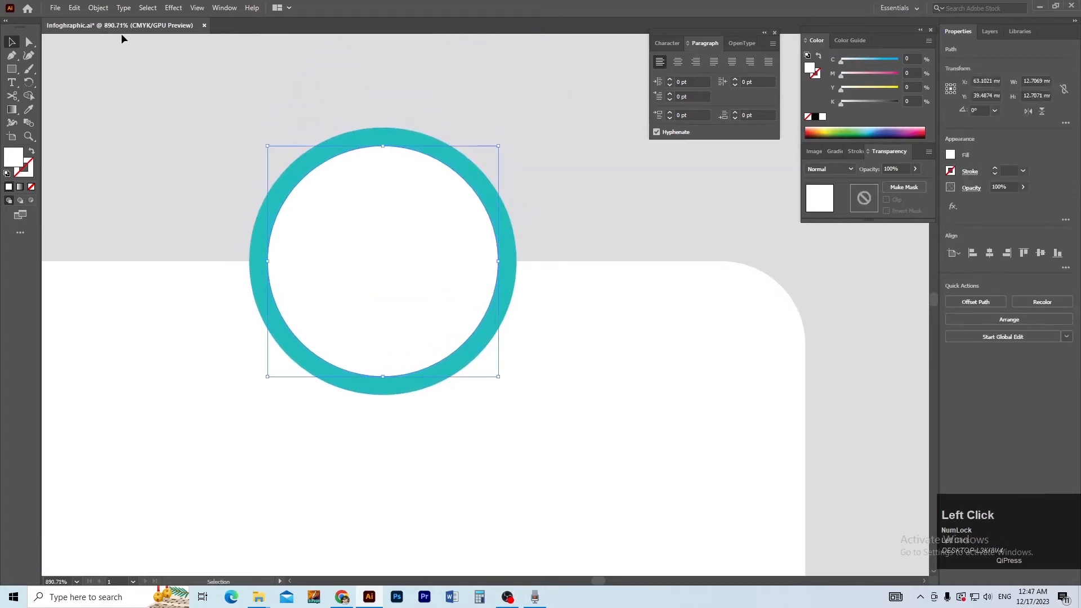
click(99, 7)
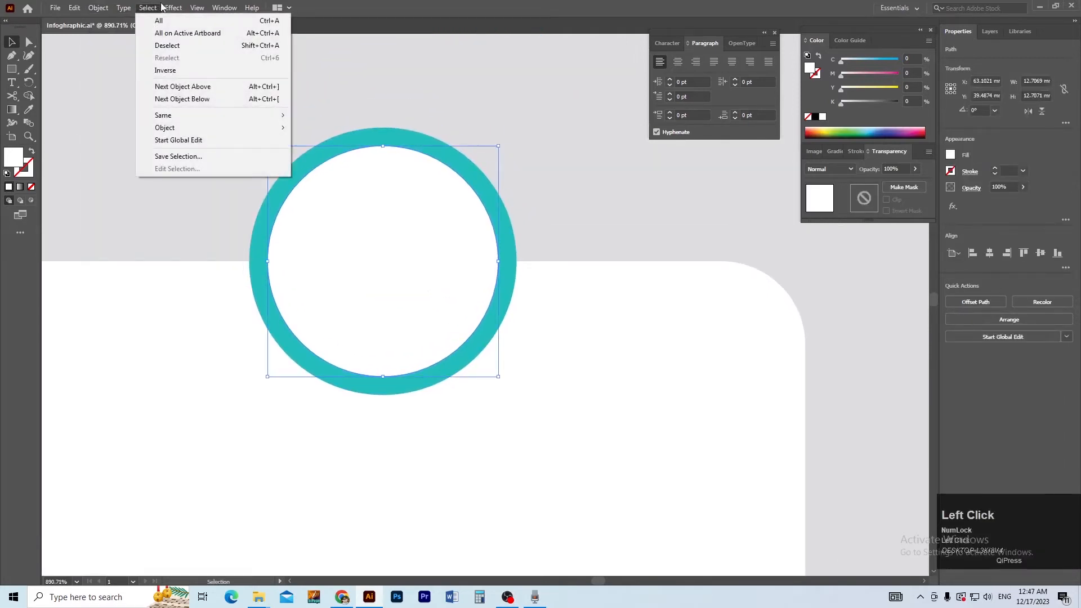
mouse_move(265, 135)
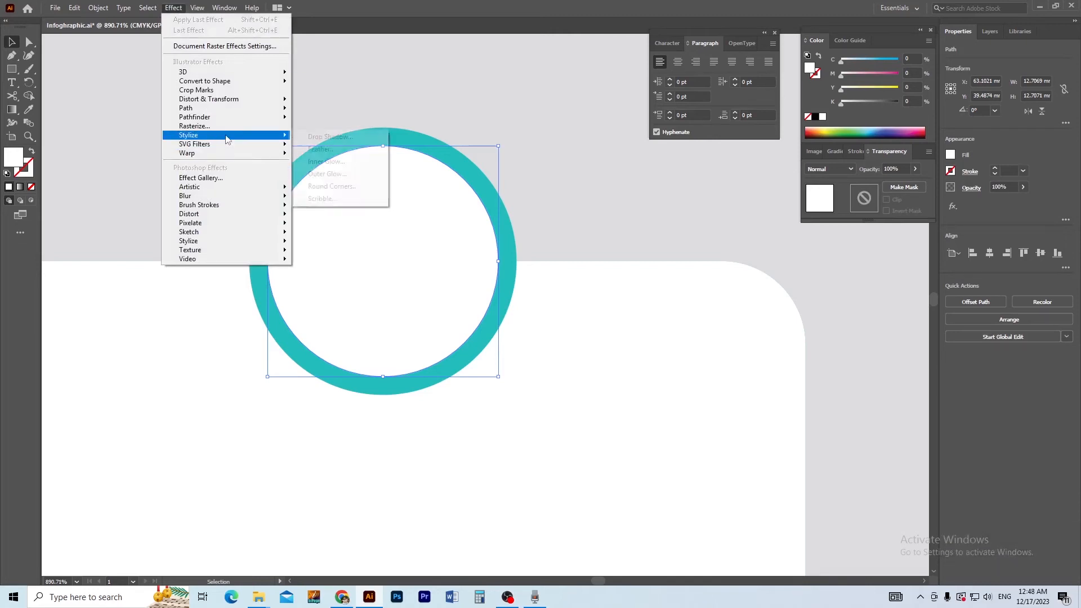
click(342, 136)
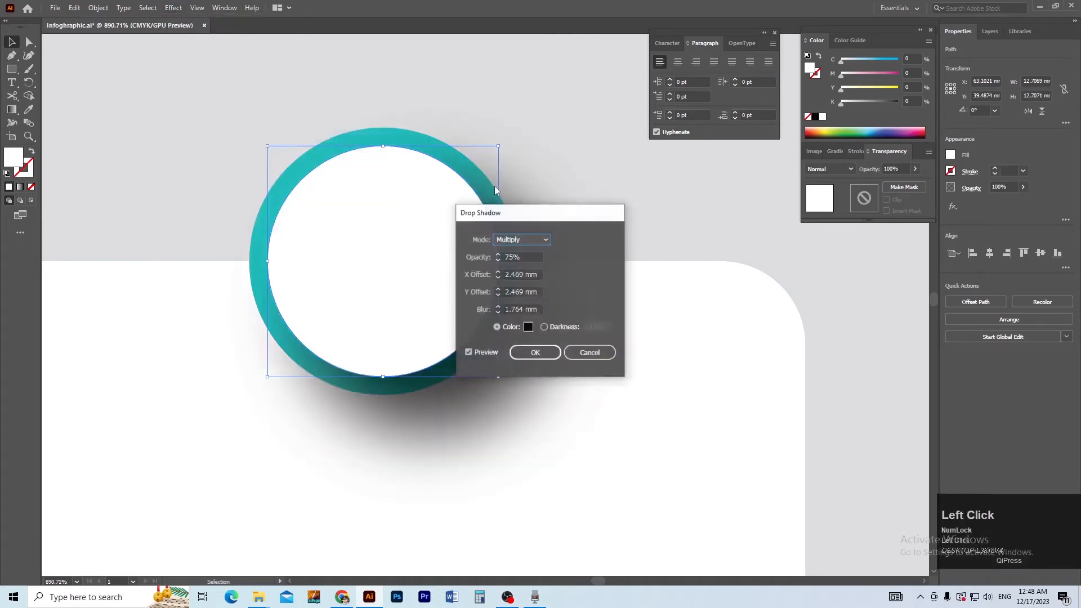
drag(524, 212, 704, 192)
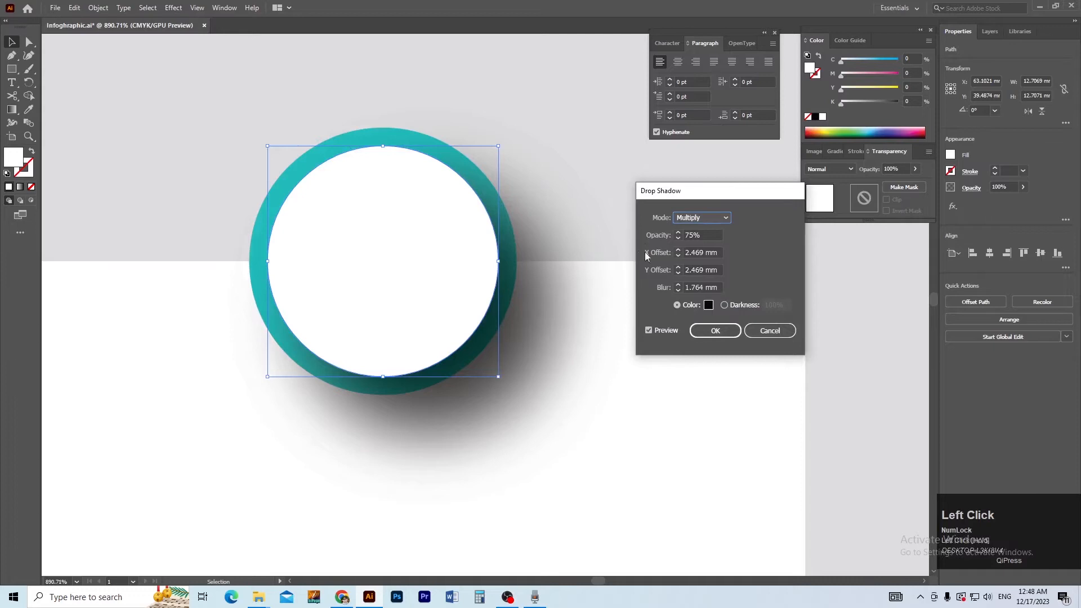
- Set the inner circle's drop shadow to an X offset of 1 mm, a Y offset of 0 mm and a blur of 1 mm
click(720, 254)
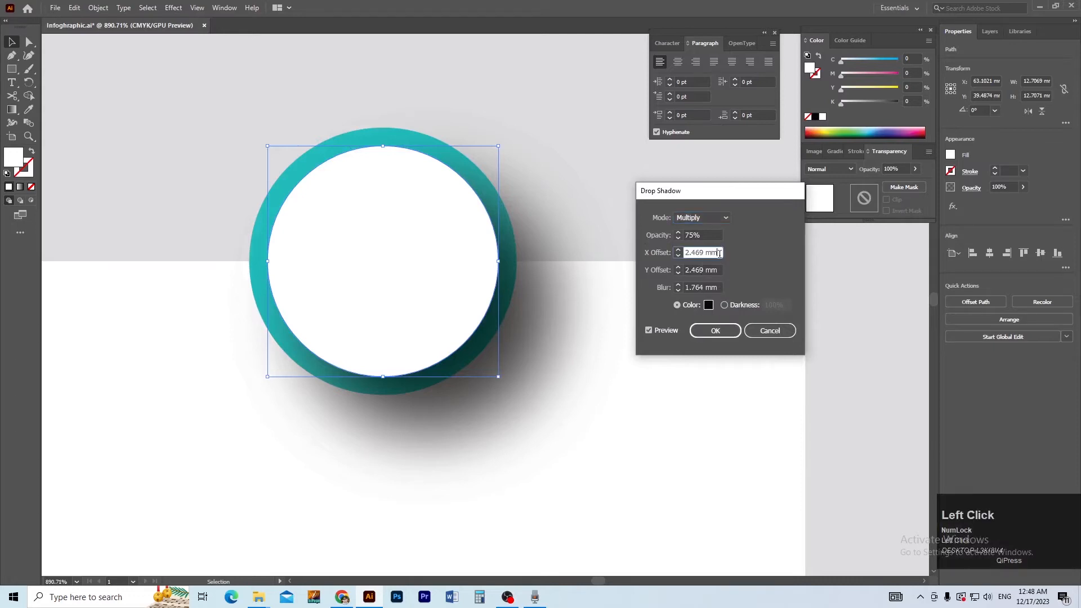
key(Down)
key(Down)
click(718, 270)
key(Down)
key(Down)
key(Down)
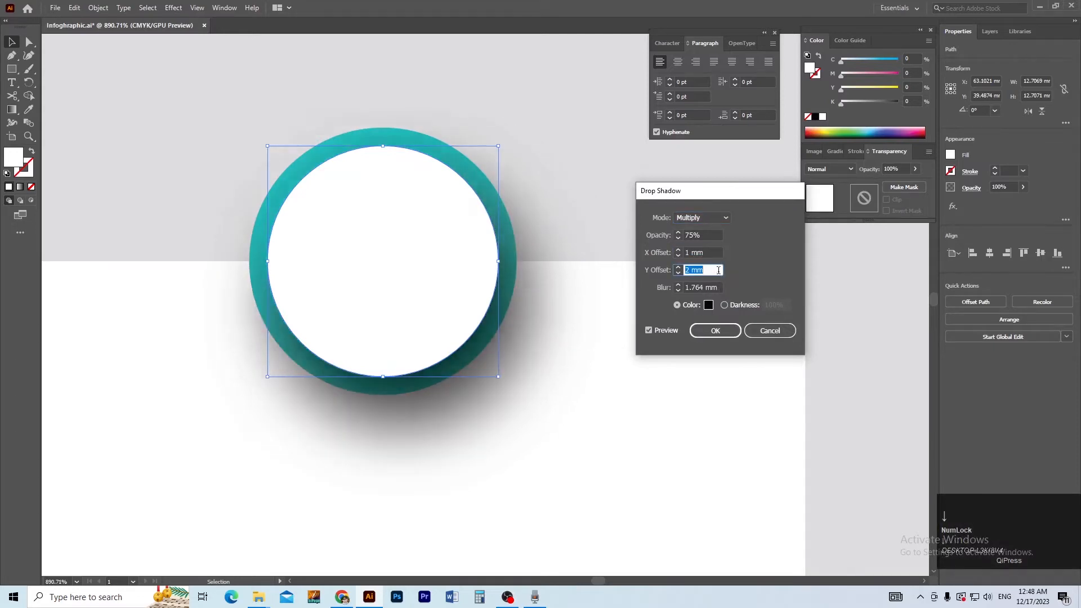
click(717, 287)
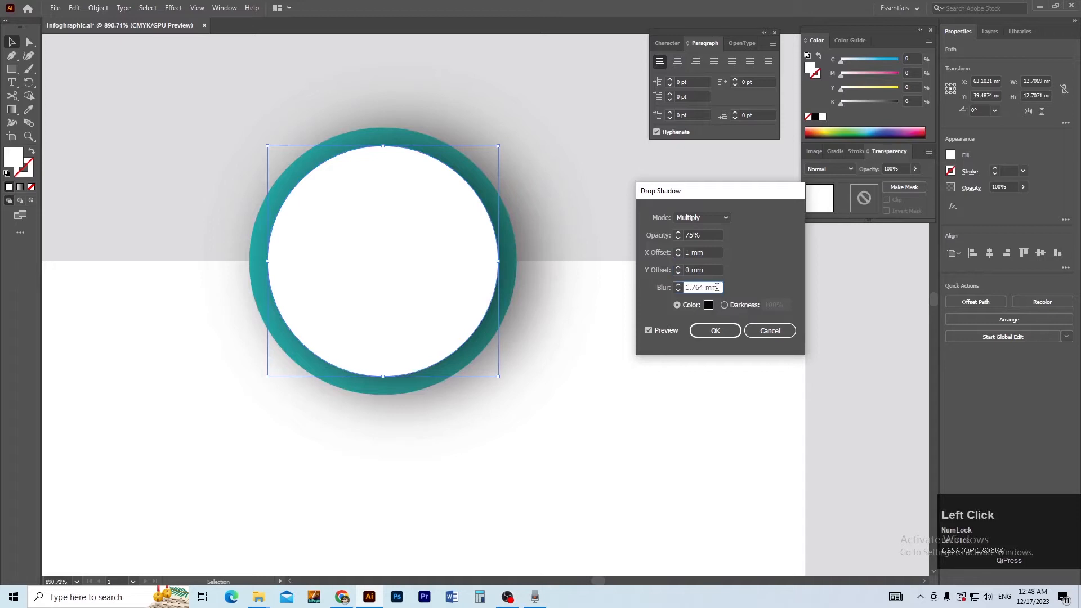
key(Down)
key(Down)
key(Up)
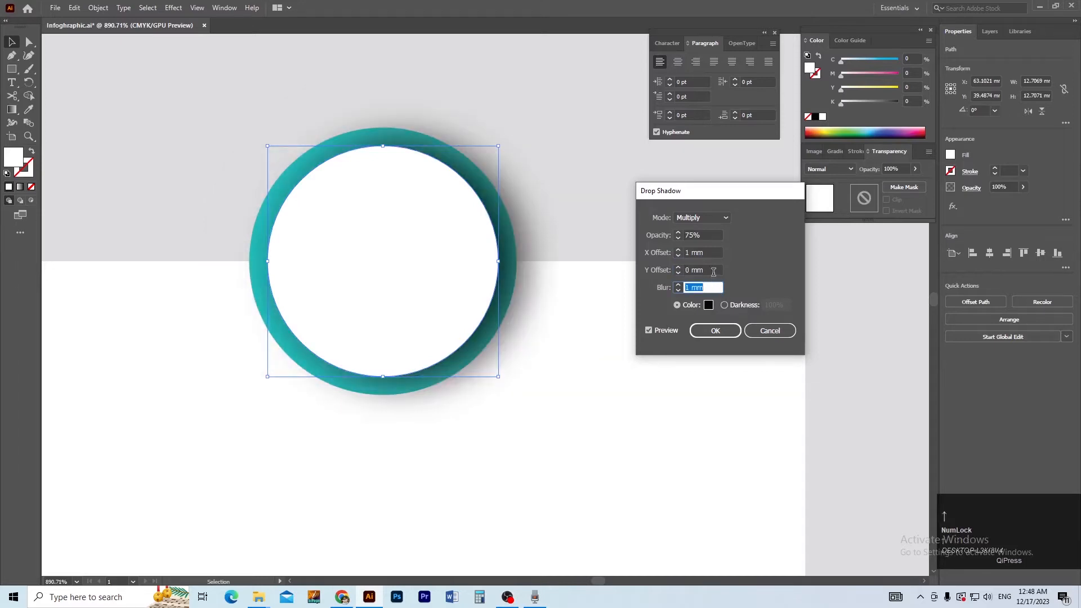
click(713, 271)
key(Down)
key(Up)
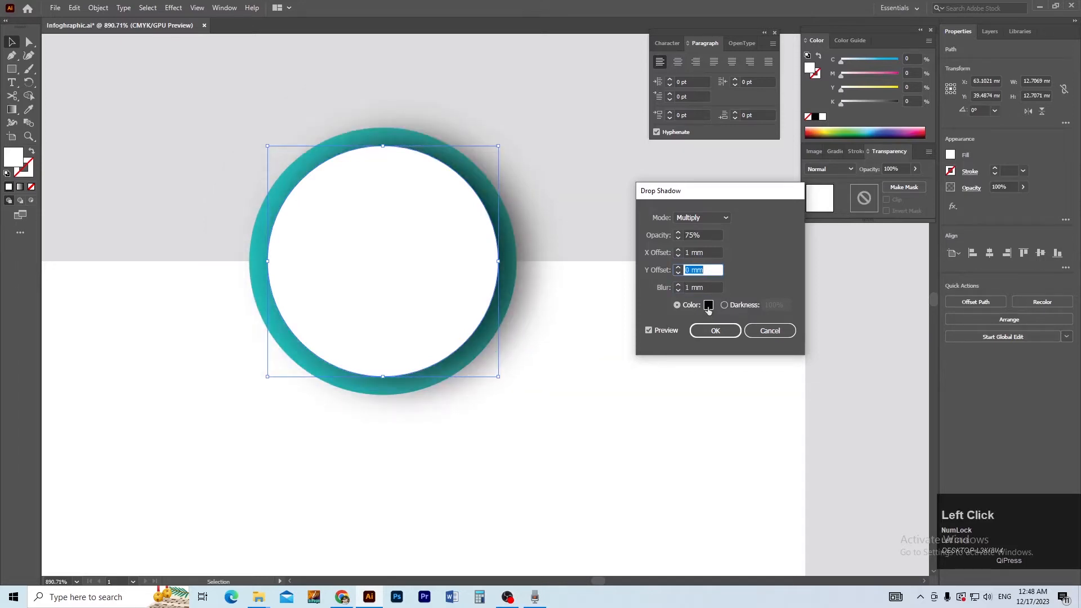
- Set the inner circle's drop shadow colour to grey #919191 and its X offset to 0 mm
click(708, 305)
click(411, 266)
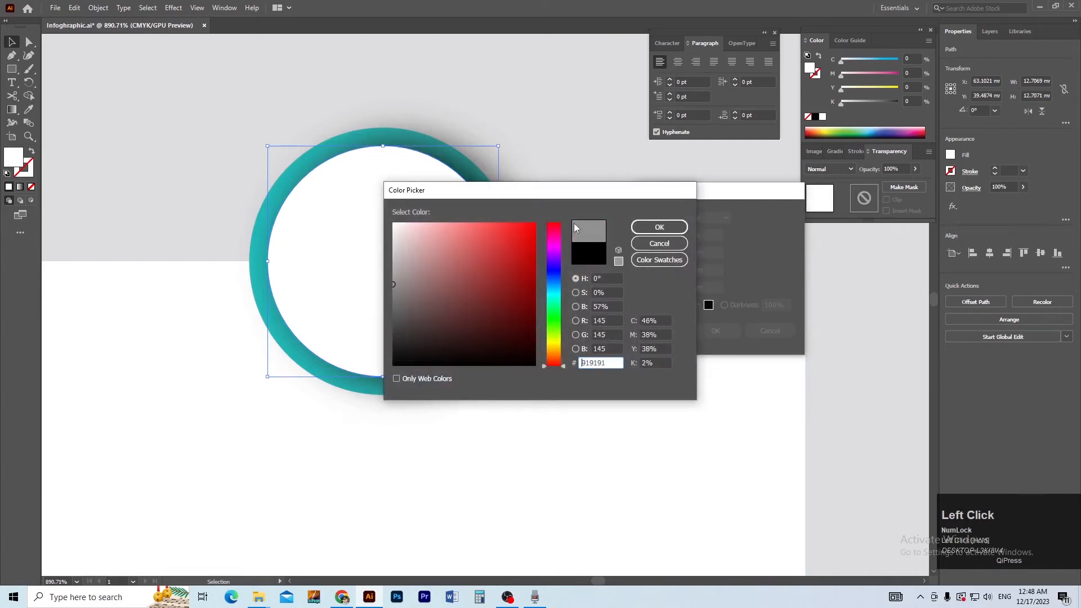
click(660, 227)
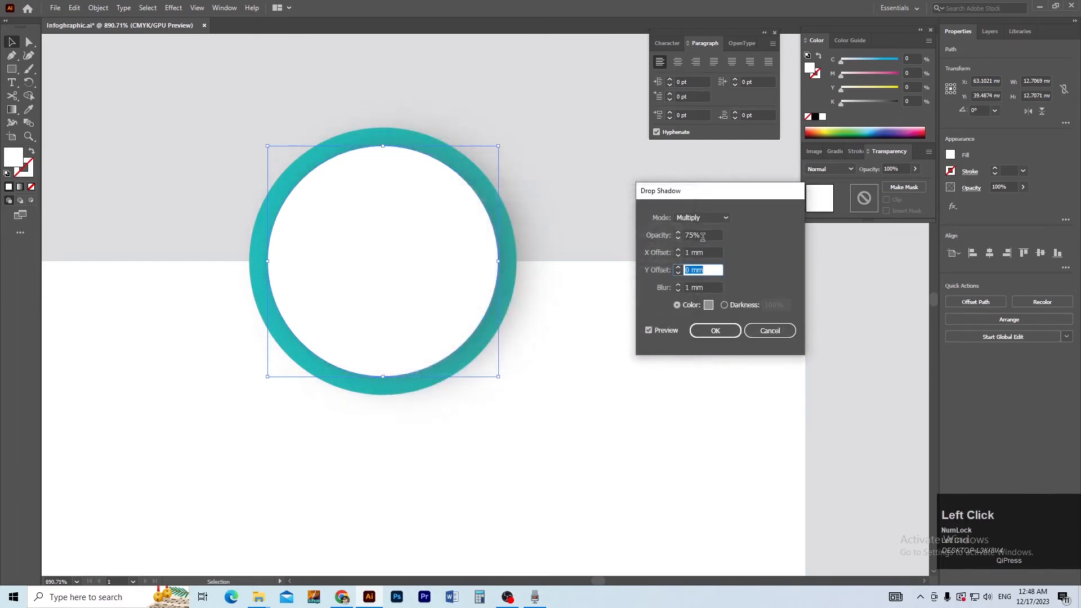
click(710, 254)
key(Down)
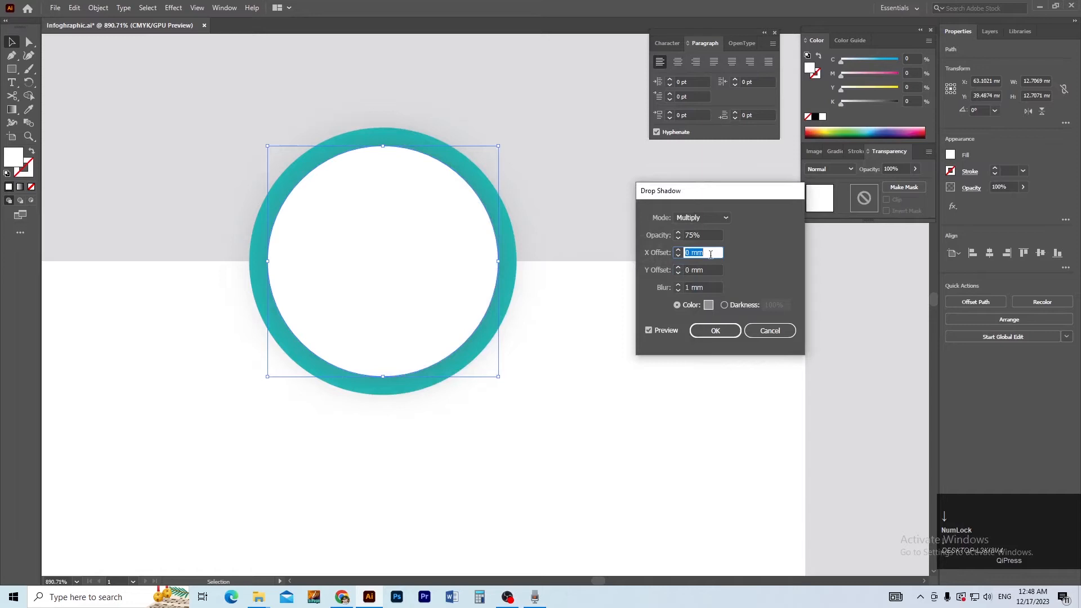
- Set the inner circle's drop shadow opacity to 50% and its colour to black
click(485, 326)
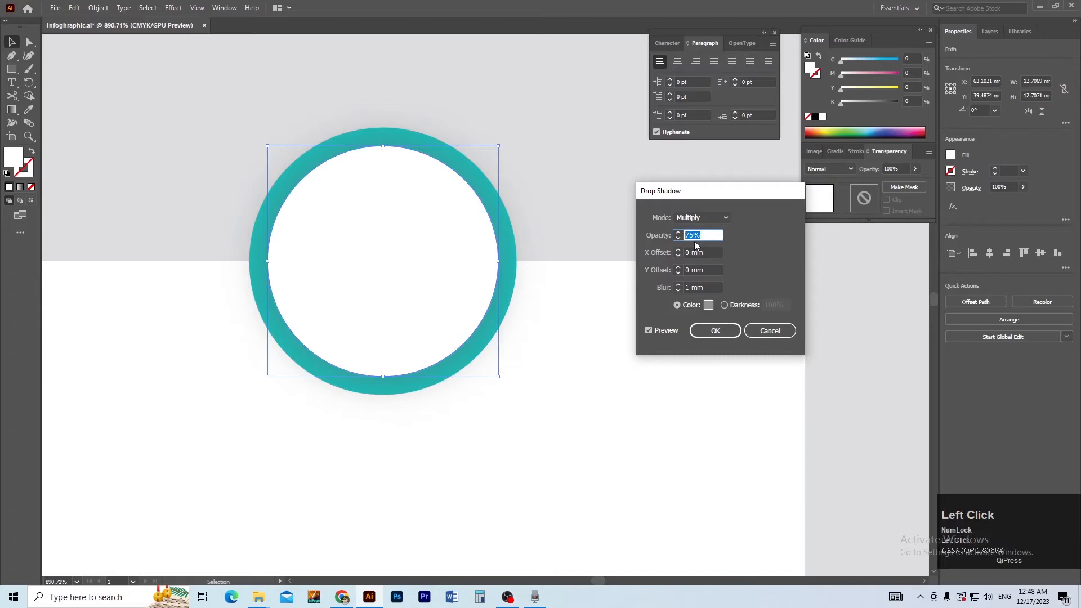
text(50)
key(Tab)
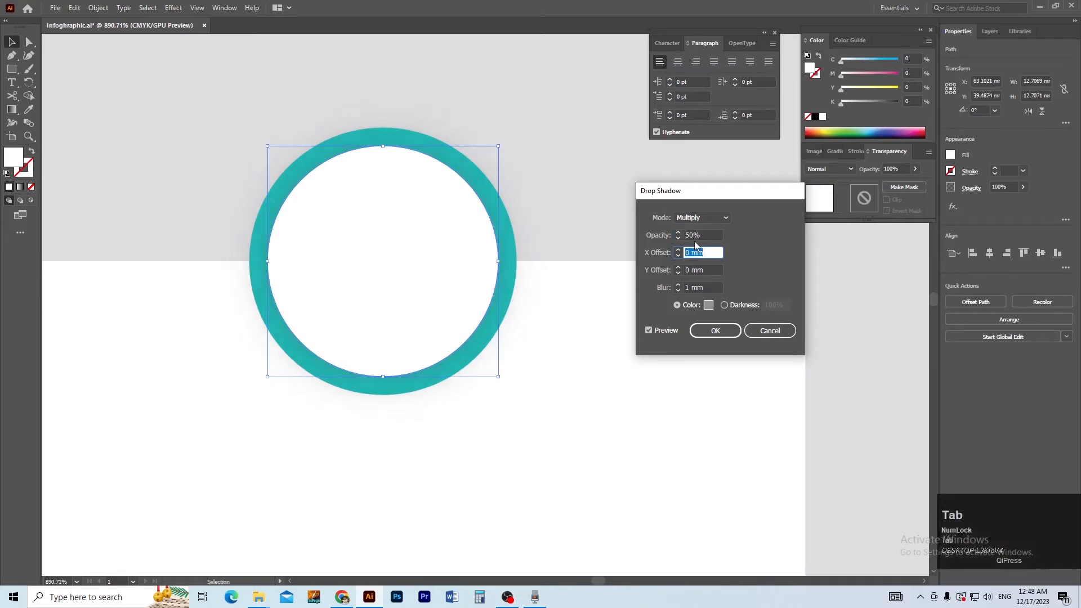
click(706, 306)
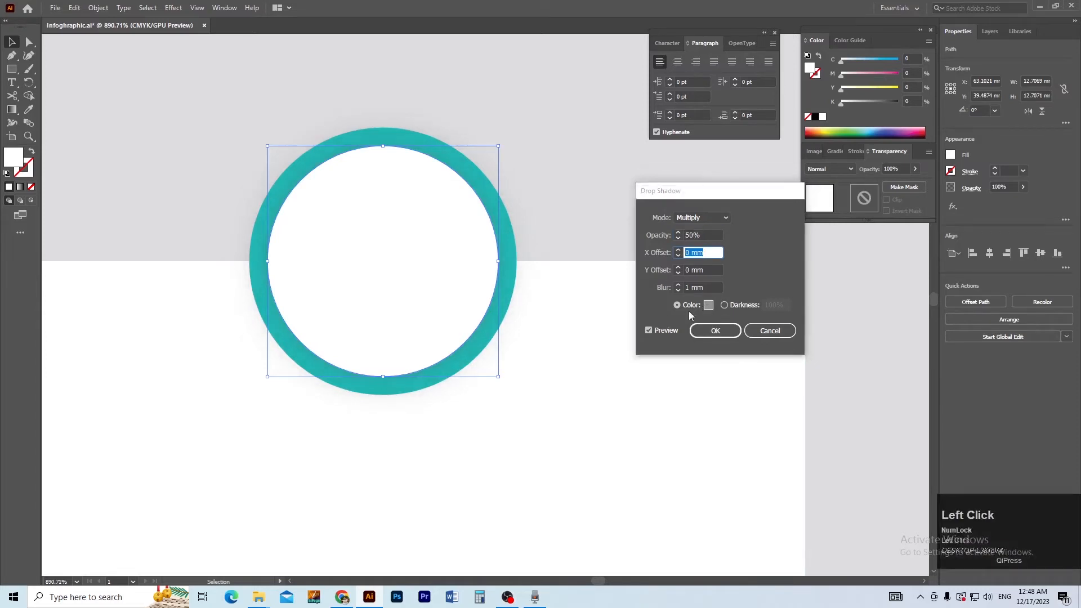
drag(482, 321, 393, 287)
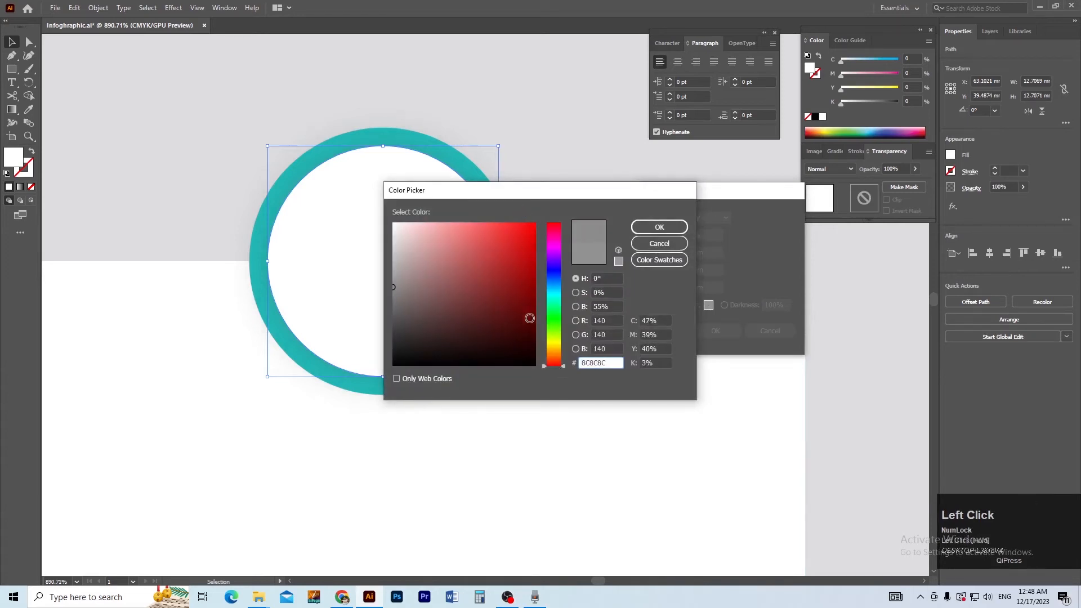
drag(530, 318, 548, 362)
click(658, 228)
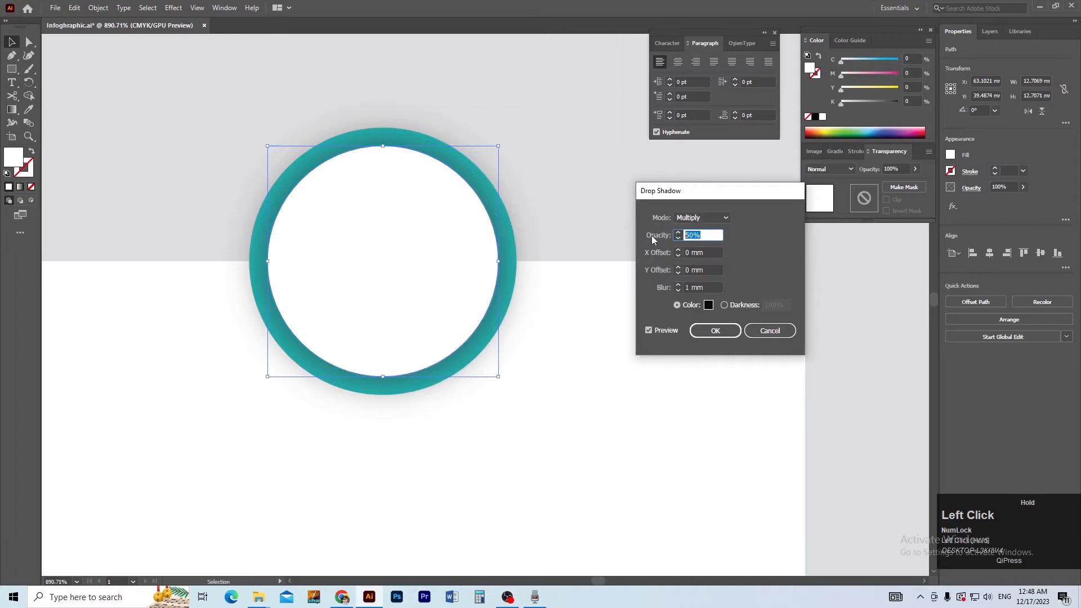
- Set the circle's shadow opacity to 20% and Y offset to 1 mm, apply the effect and deselect the circle
text(20)
key(Tab)
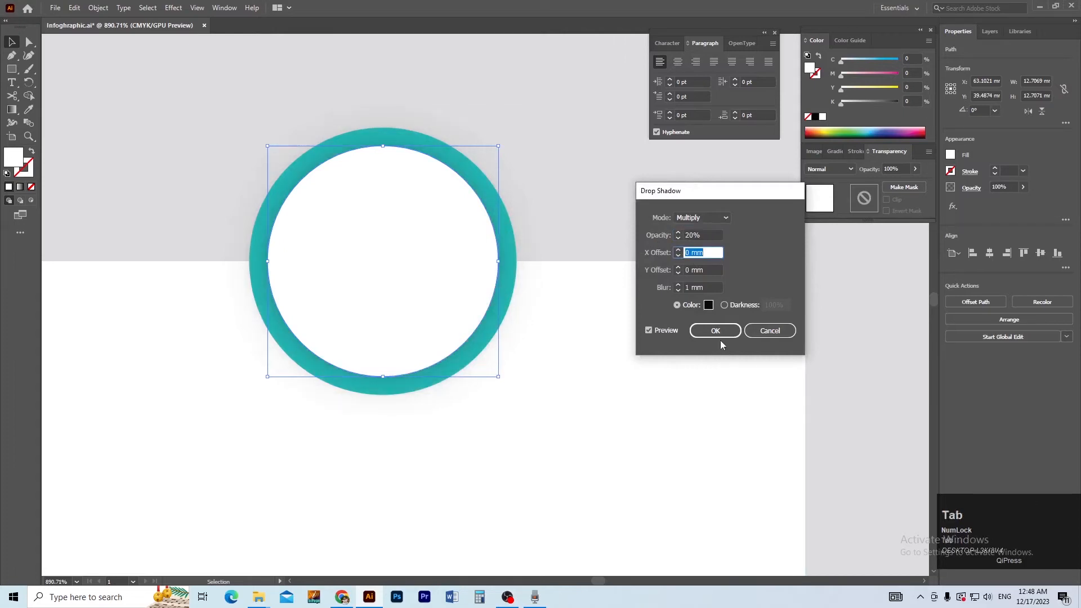
click(714, 270)
key(Up)
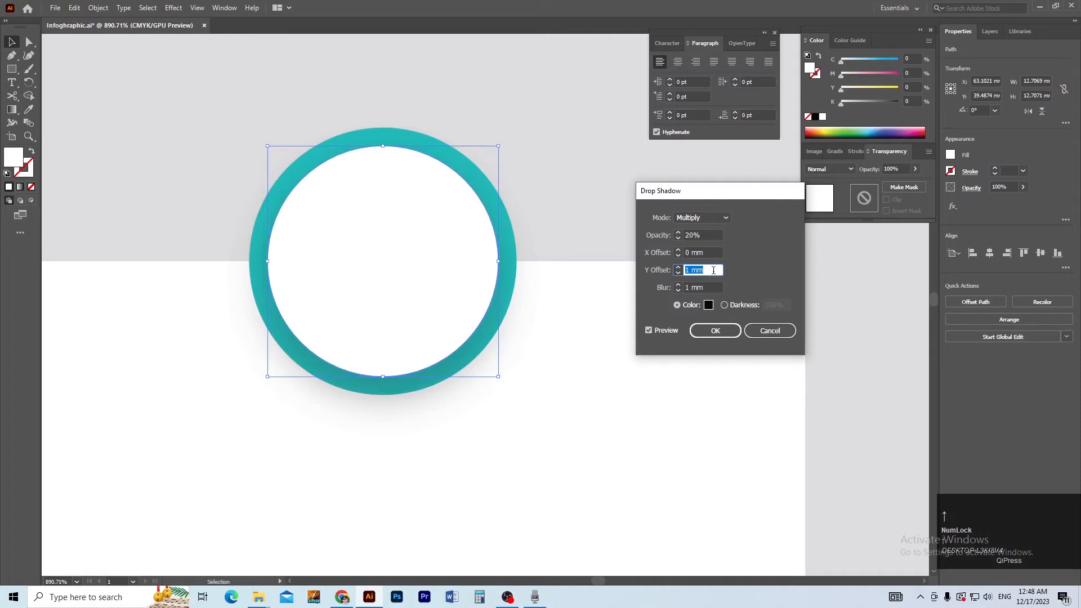
click(716, 331)
scroll(625, 382, down, 5)
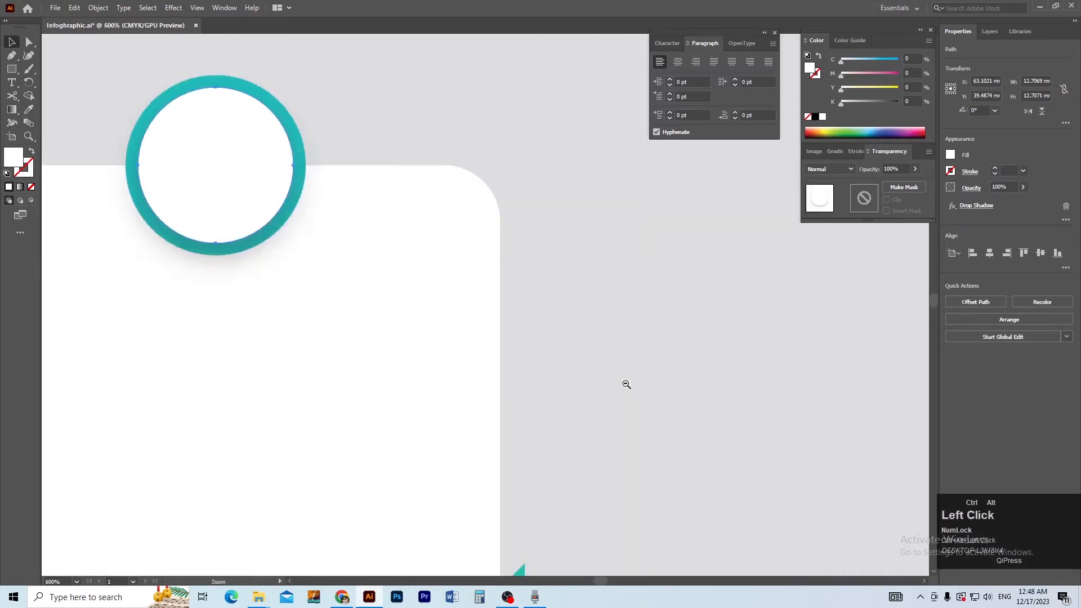
drag(619, 386, 700, 400)
click(573, 344)
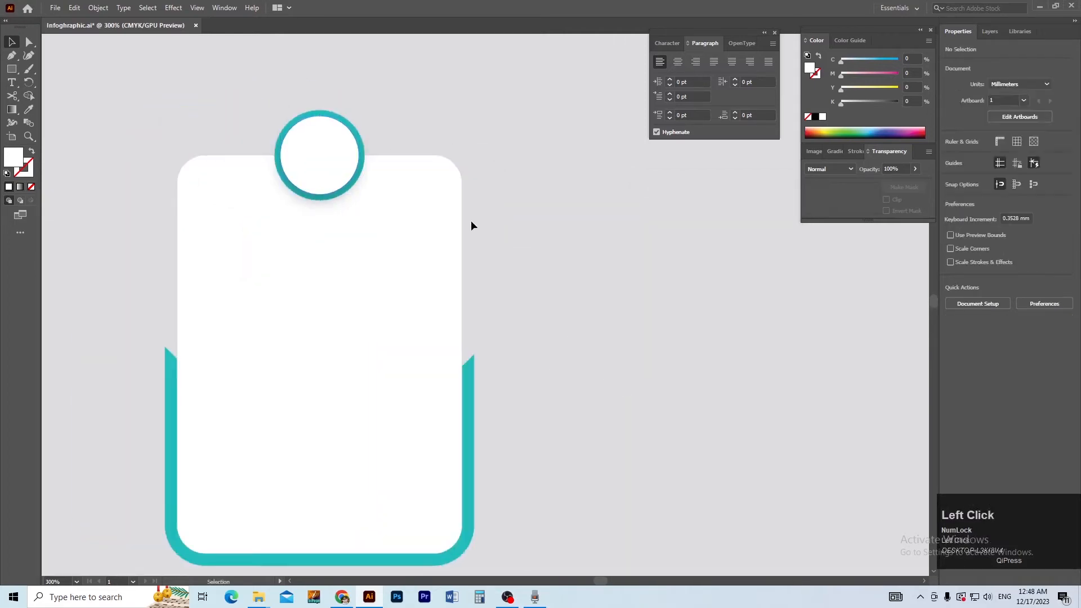
drag(310, 151, 358, 151)
key(ctrl+z)
click(470, 247)
- Apply a Multiply Drop Shadow to the white panel with 20% opacity, X offset 0 mm, Y offset 1 mm and blur 1 mm
ctrl+click(404, 275)
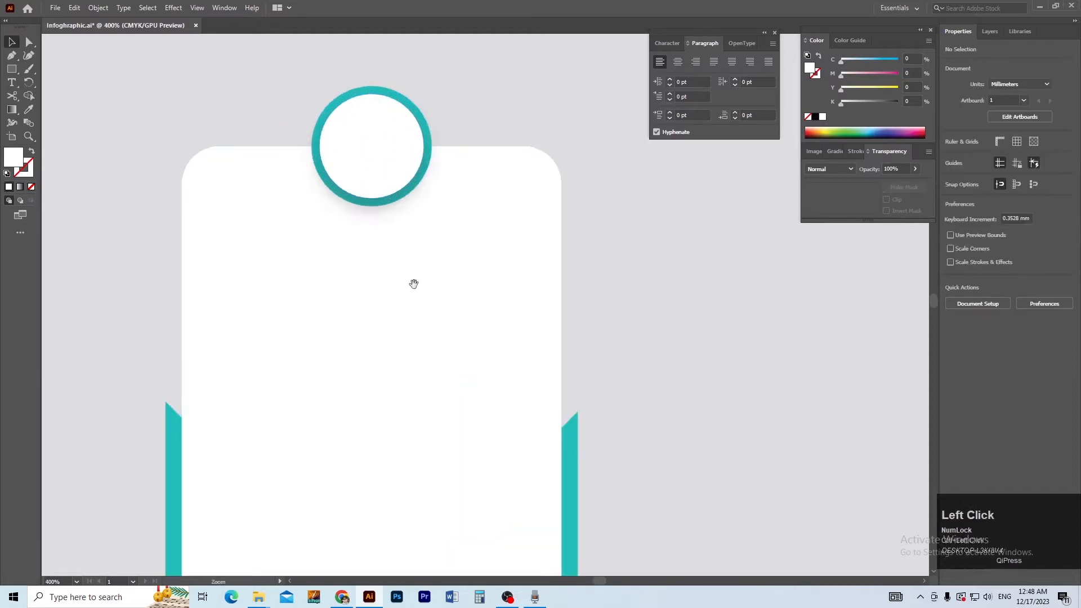
ctrl+alt+click(454, 290)
drag(446, 273, 444, 145)
drag(479, 256, 457, 289)
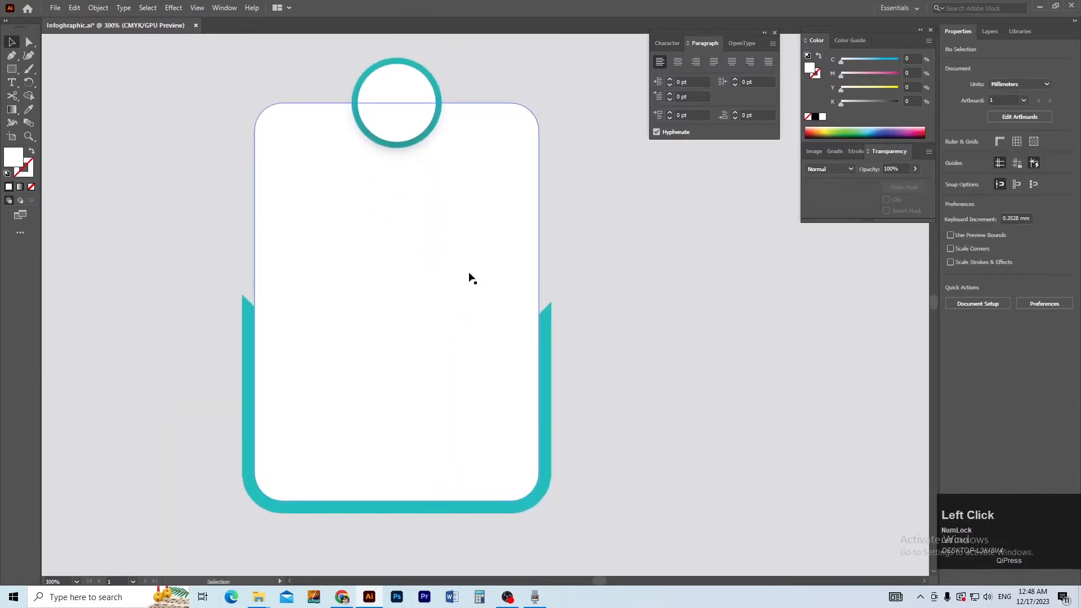
click(466, 275)
right_click(458, 280)
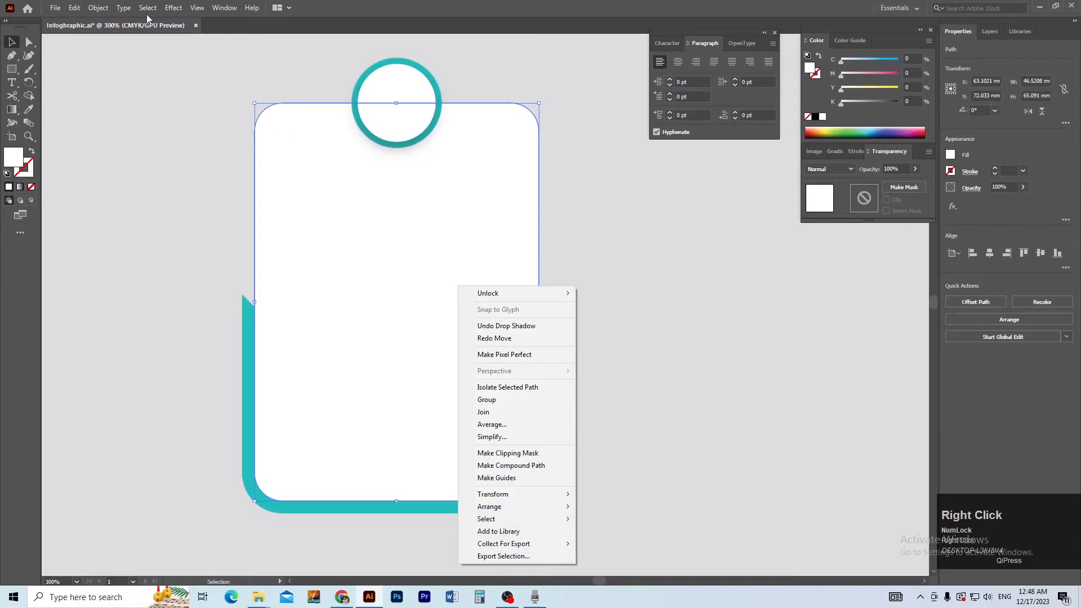
click(173, 7)
mouse_move(270, 136)
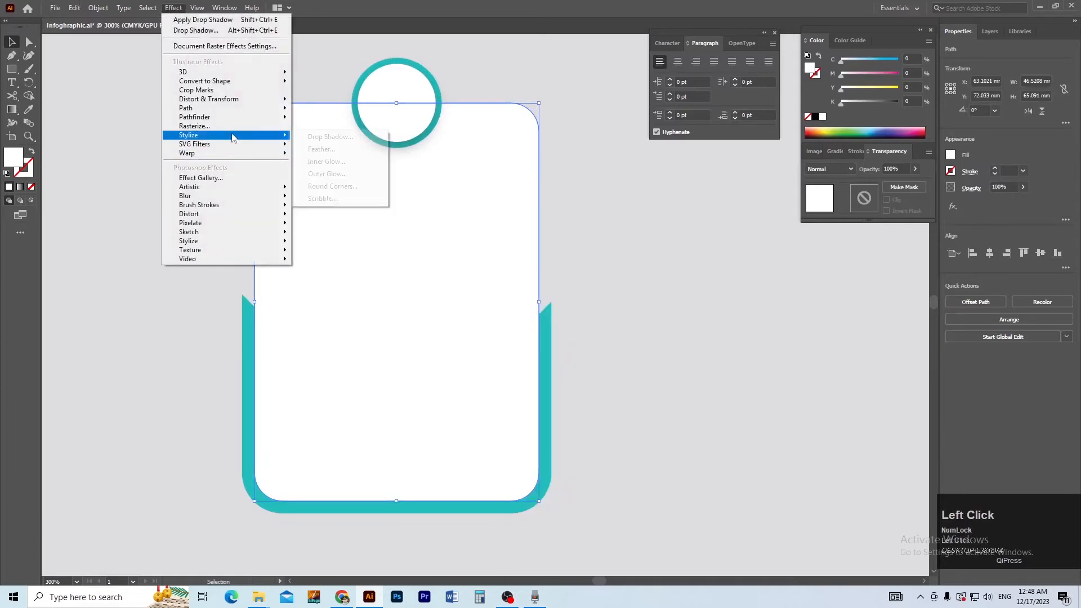
click(330, 137)
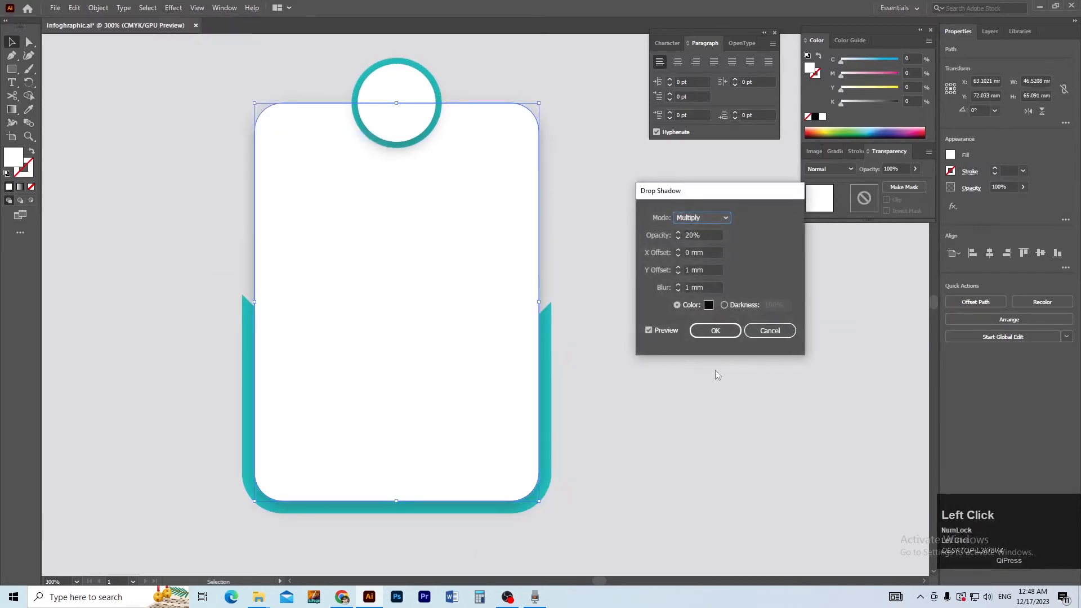
click(714, 335)
click(660, 389)
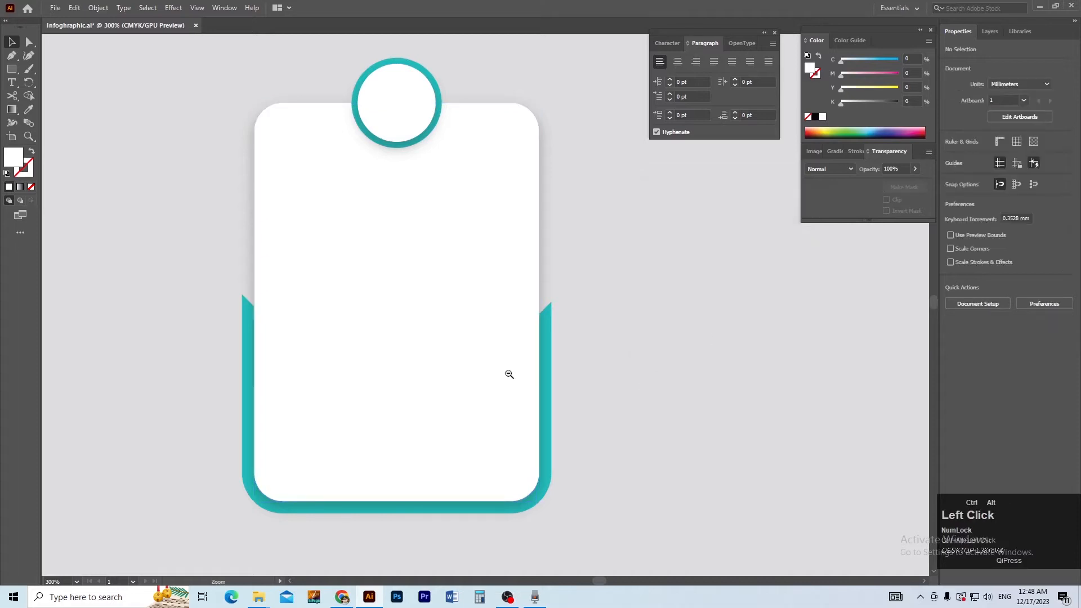
- Bring the "STEP C / IDEA" text group from outside the artboard to just beside the card
ctrl+alt+click(510, 374)
drag(553, 407, 500, 442)
ctrl+alt+click(453, 322)
drag(564, 370, 609, 432)
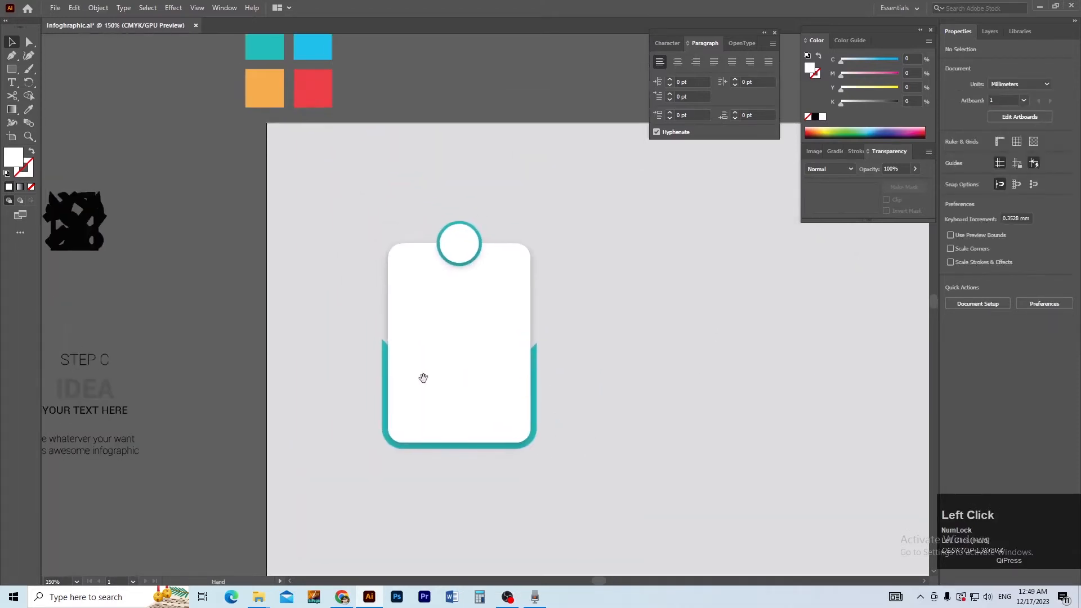
drag(423, 378, 437, 347)
click(83, 389)
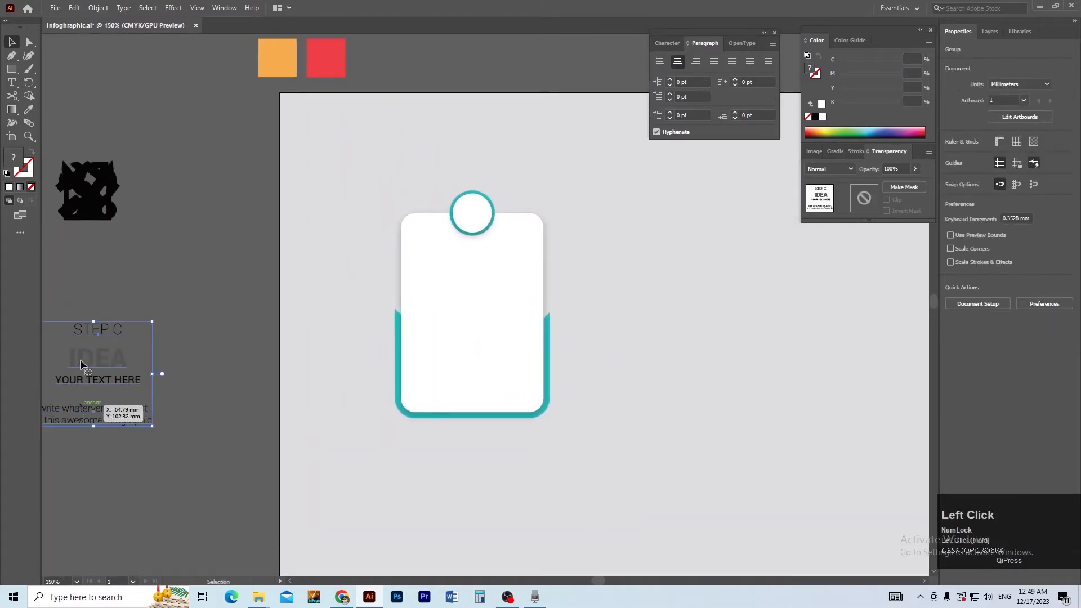
drag(81, 362, 288, 336)
click(374, 444)
- Place the text group on the white panel and centre it horizontally with the panel
ctrl+click(441, 361)
drag(454, 370, 366, 391)
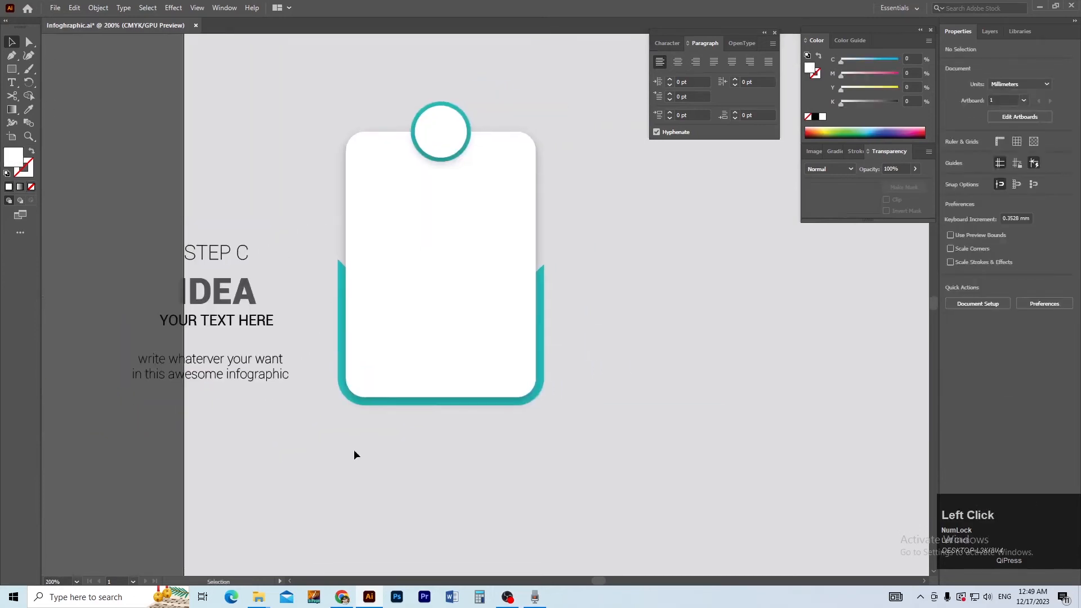
drag(195, 299, 432, 276)
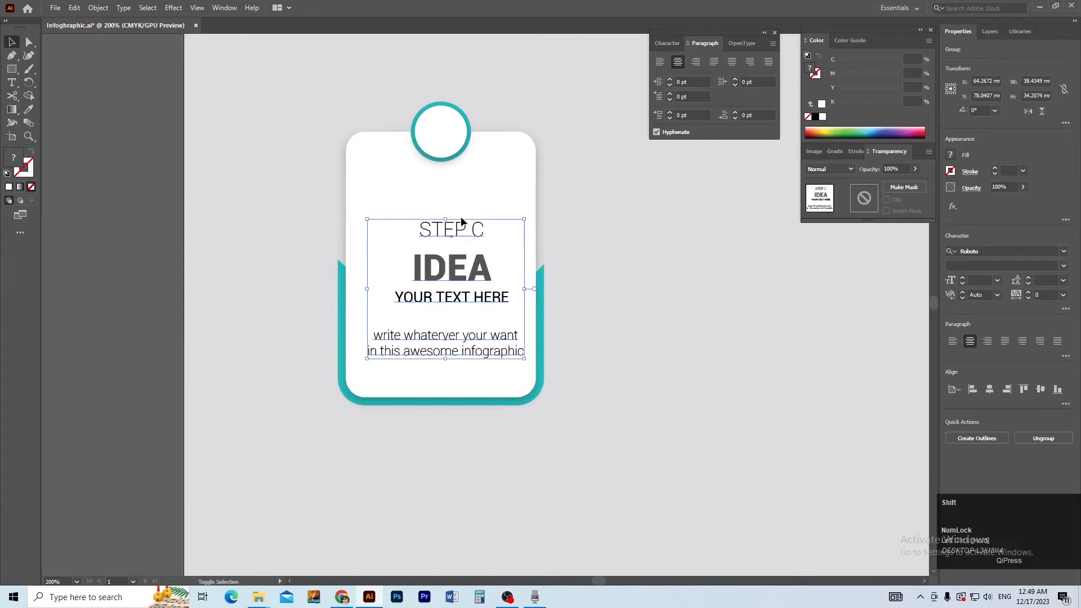
shift+click(462, 222)
click(992, 253)
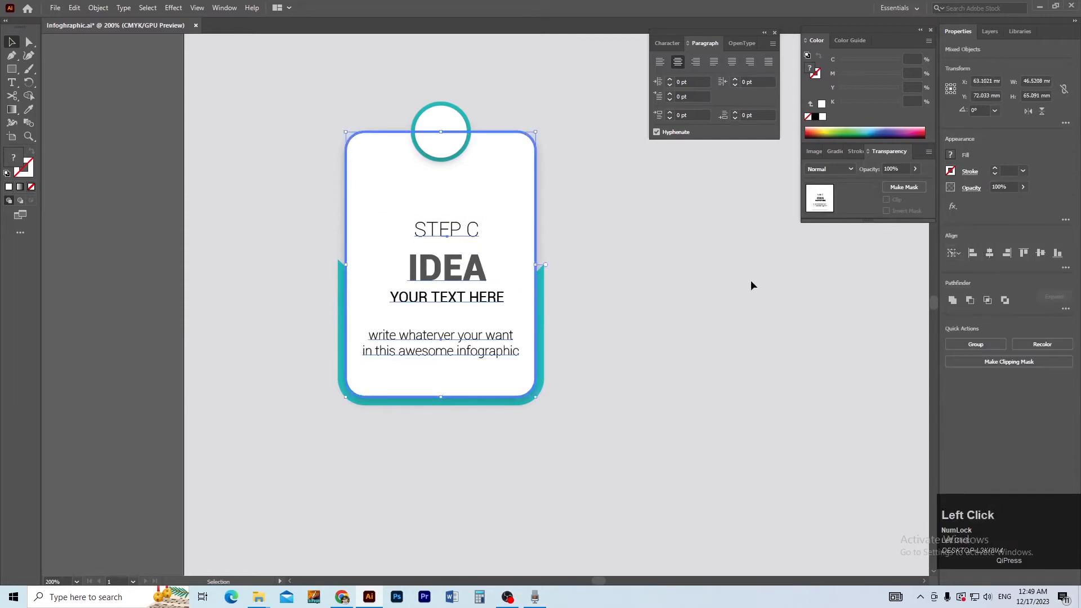
click(751, 280)
- Move the stack of black icons onto the circle at the card's top edge and bring it to the front
scroll(524, 298, up, 1)
drag(532, 269, 535, 326)
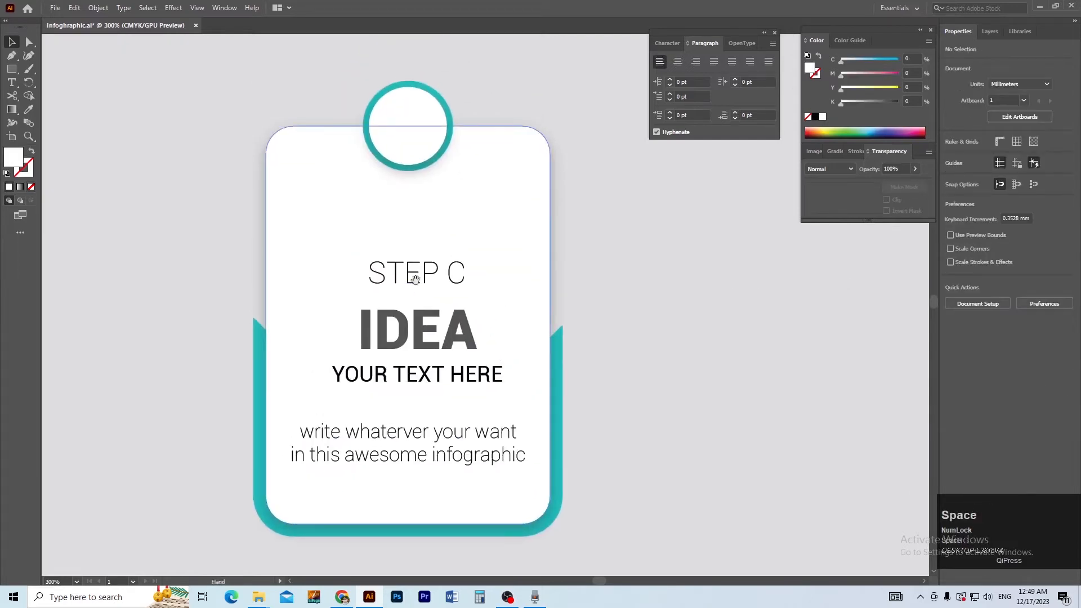
ctrl+alt+click(559, 349)
ctrl+alt+click(538, 360)
drag(88, 219, 473, 244)
key(ctrl+plus)
key(ctrl+plus)
key(ctrl+shift+bracketright)
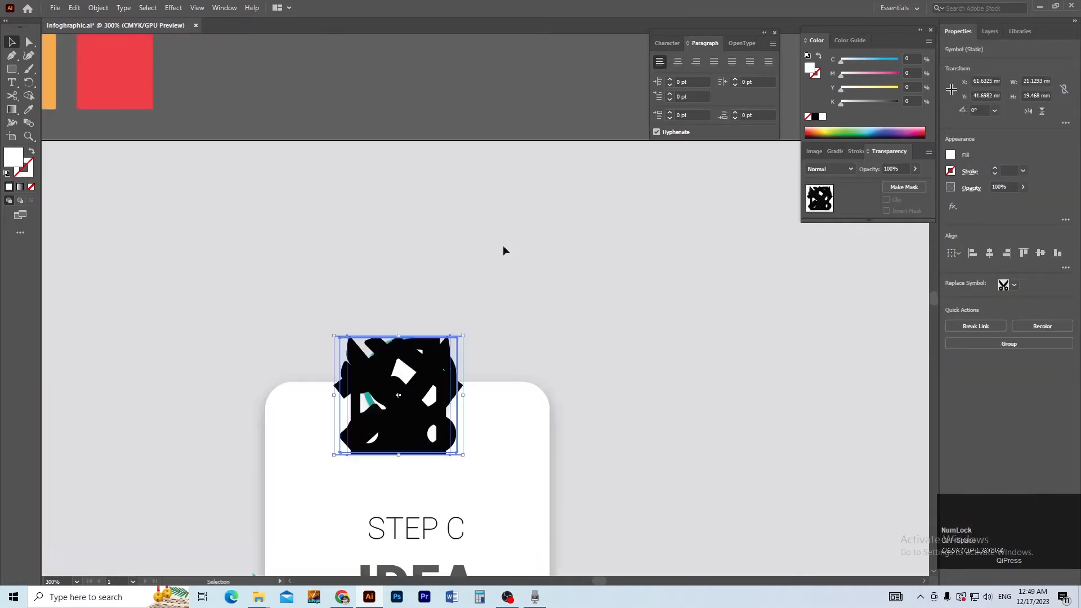
- Scale the icon stack down proportionally to about 8.15 by 7.5 mm and centre it in the white circle
ctrl+click(462, 353)
ctrl+click(409, 328)
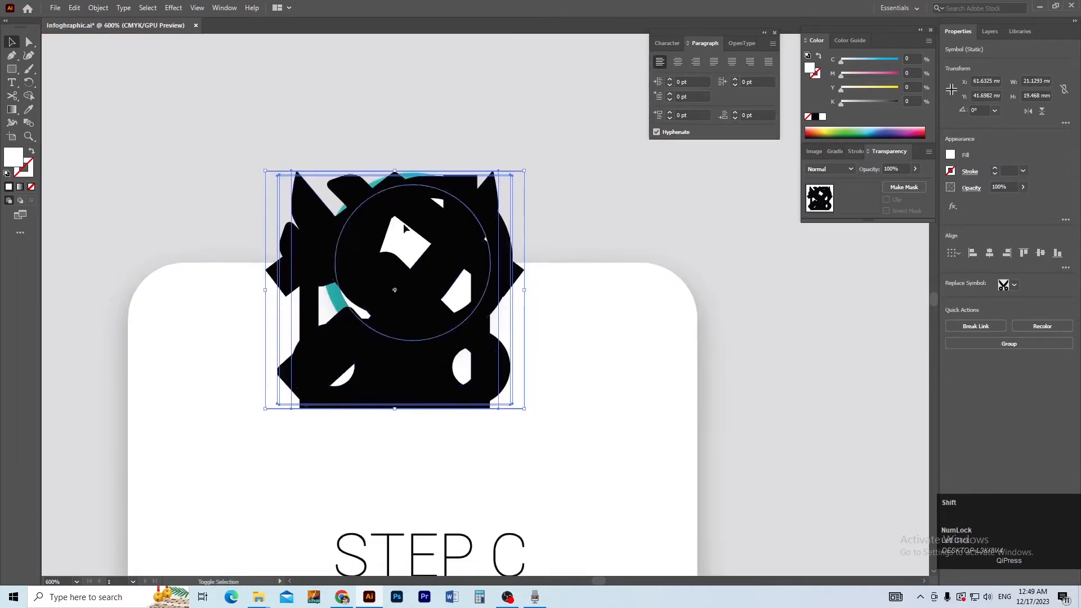
drag(396, 171, 414, 317)
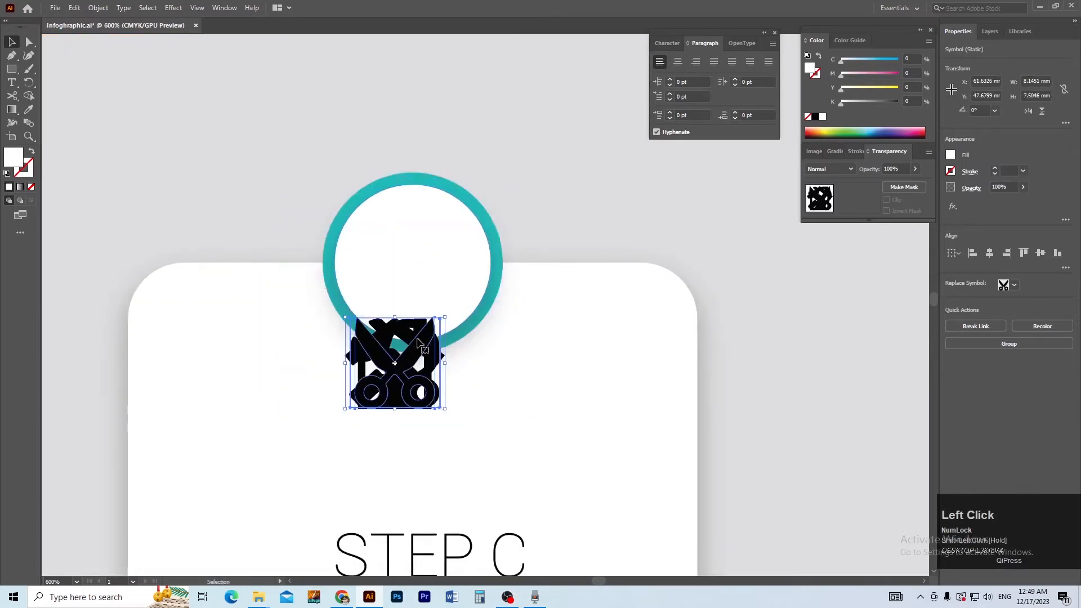
drag(410, 363, 414, 262)
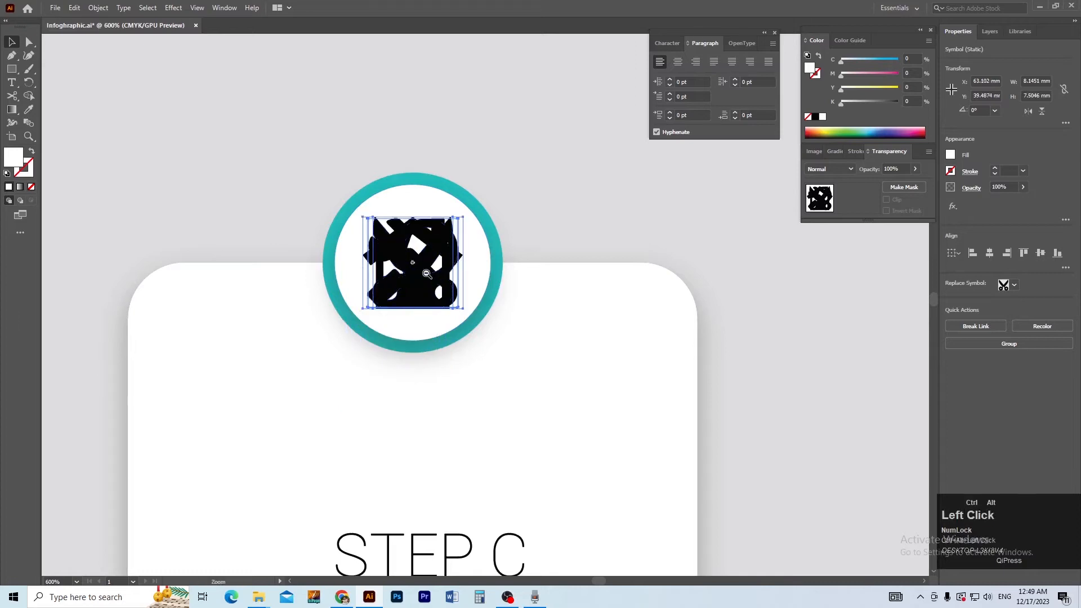
- Move the icon stack away from the card and separate the magnifier, scissors and house icons beside it
ctrl+alt+click(410, 262)
drag(535, 332, 277, 347)
drag(179, 318, 295, 289)
drag(148, 345, 235, 232)
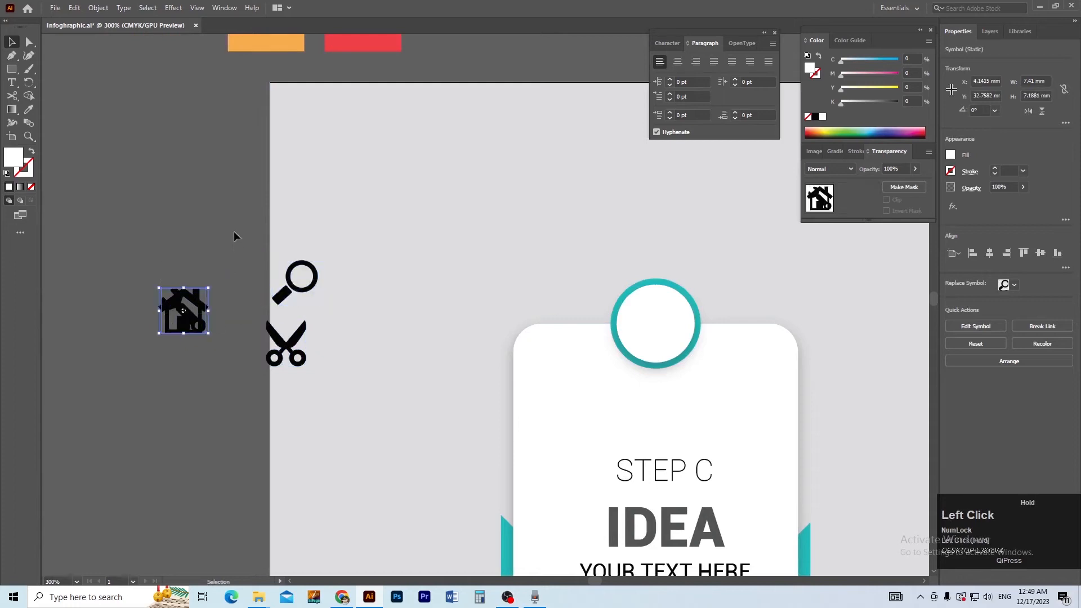
drag(185, 306, 215, 316)
- Place the wrench icon inside the white circle at the top of the card
click(210, 316)
click(243, 269)
drag(273, 268, 659, 331)
click(528, 350)
- Select all parts of the card, including its icon and text, and group them
ctrl+alt+click(586, 363)
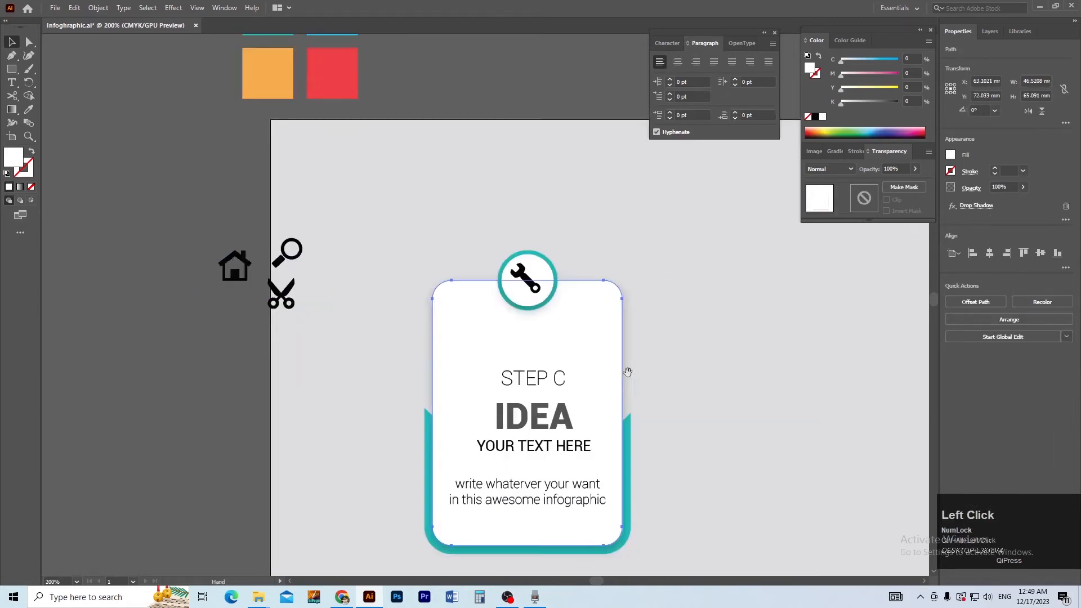
drag(628, 371, 506, 287)
click(584, 324)
drag(495, 135, 211, 445)
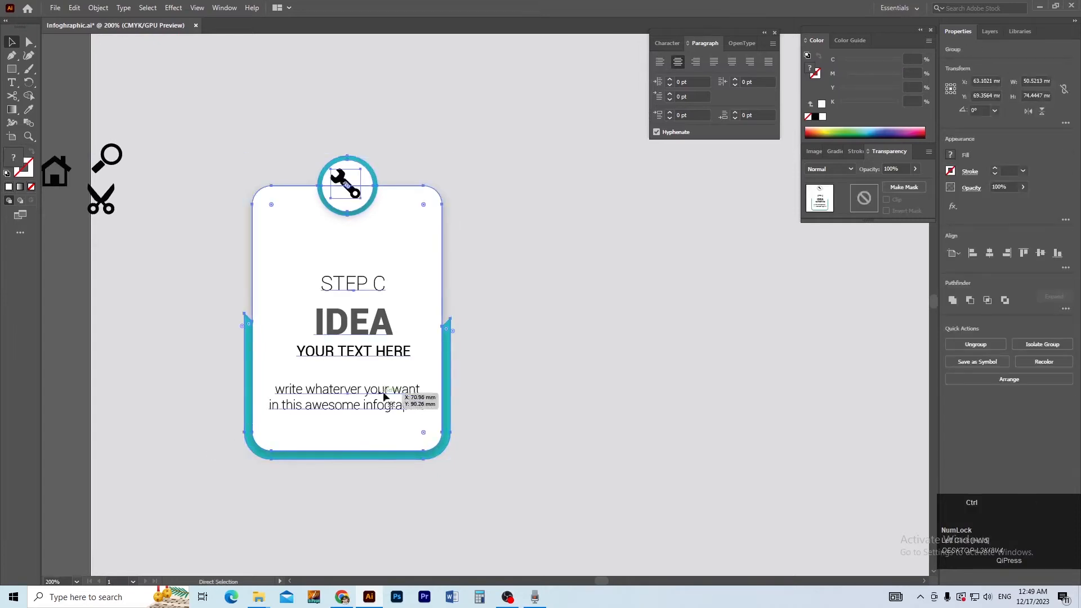
click(513, 360)
- Show the rulers and place a horizontal guide along the bottom edge of the card's teal frame
drag(512, 360, 413, 366)
key(ctrl+r)
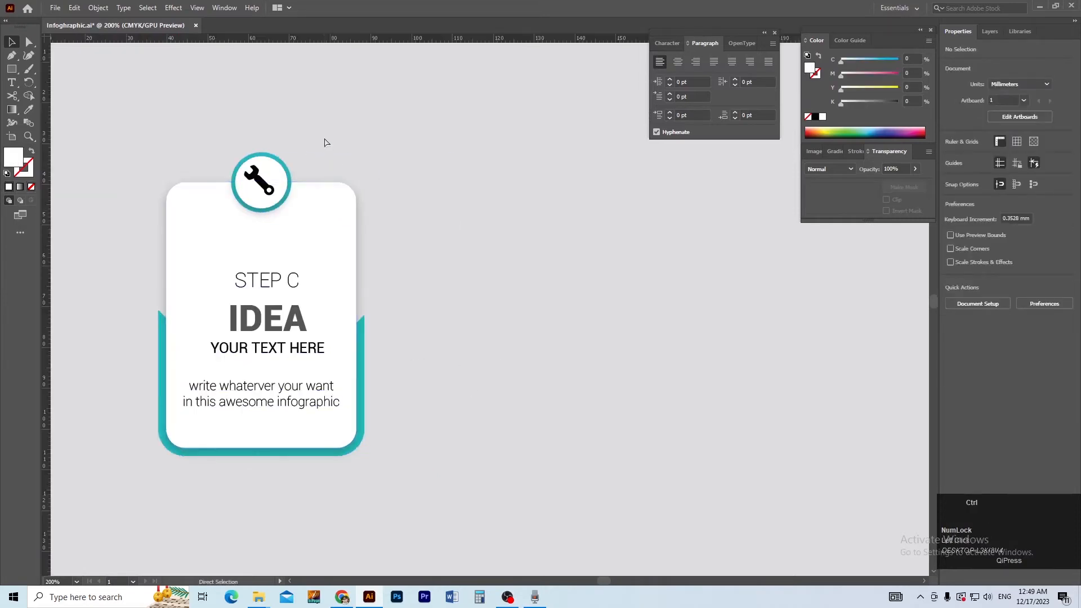
ctrl+click(365, 279)
ctrl+click(367, 280)
drag(358, 235, 309, 73)
drag(445, 380, 391, 144)
drag(405, 41, 330, 345)
- Place a second horizontal guide along the top edge of the teal-ringed circle
ctrl+alt+click(424, 273)
ctrl+alt+click(424, 273)
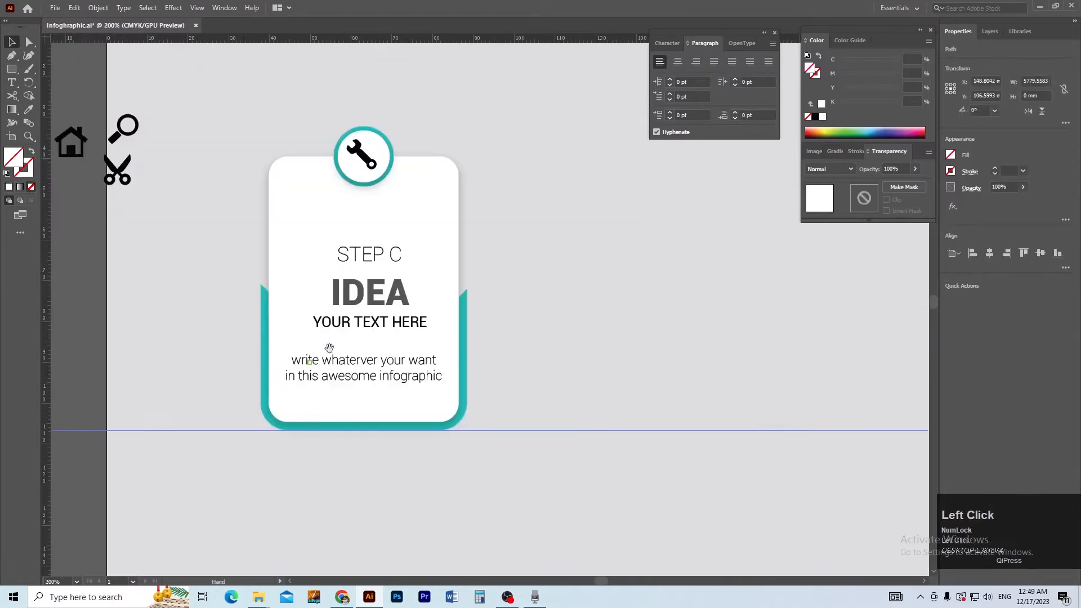
ctrl+click(415, 254)
ctrl+click(415, 254)
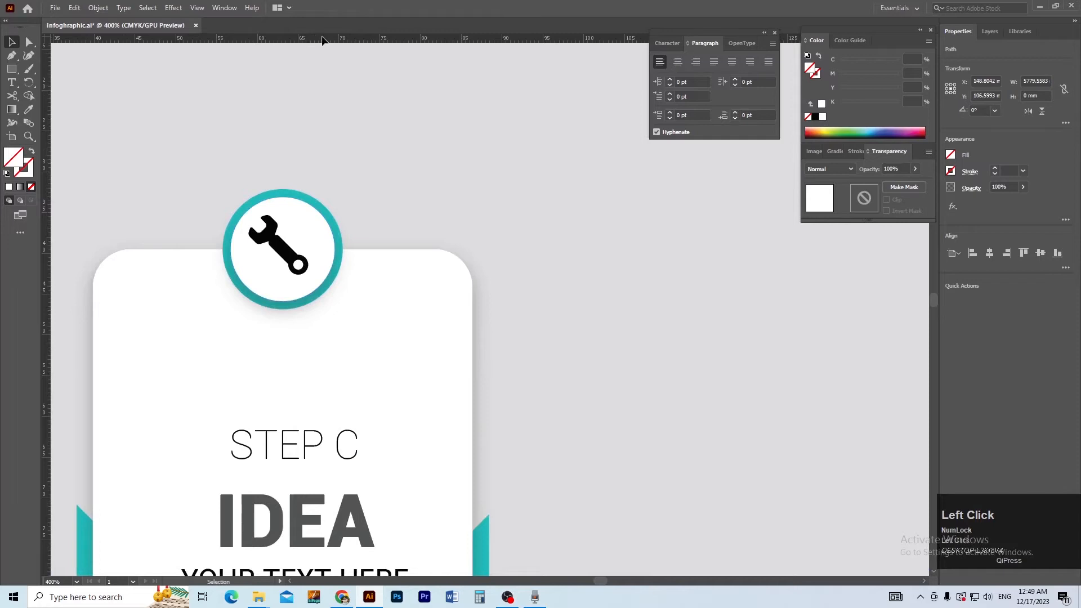
drag(301, 185, 280, 188)
ctrl+alt+click(403, 261)
ctrl+alt+click(403, 261)
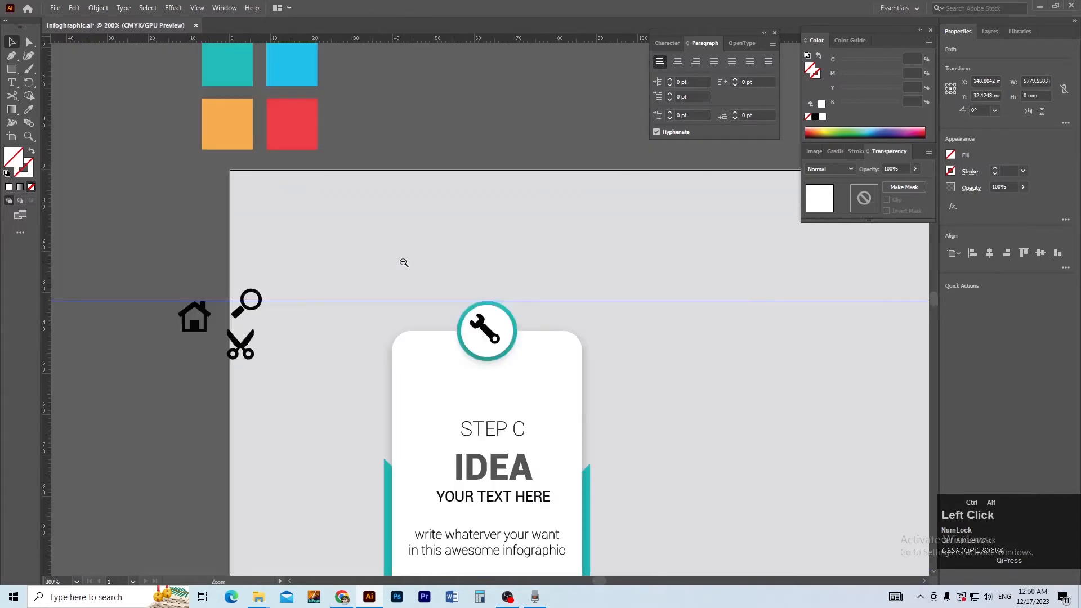
- Duplicate the grouped card beside the original and flip the copy vertically
ctrl+alt+click(425, 267)
drag(426, 267, 152, 87)
drag(225, 248, 392, 256)
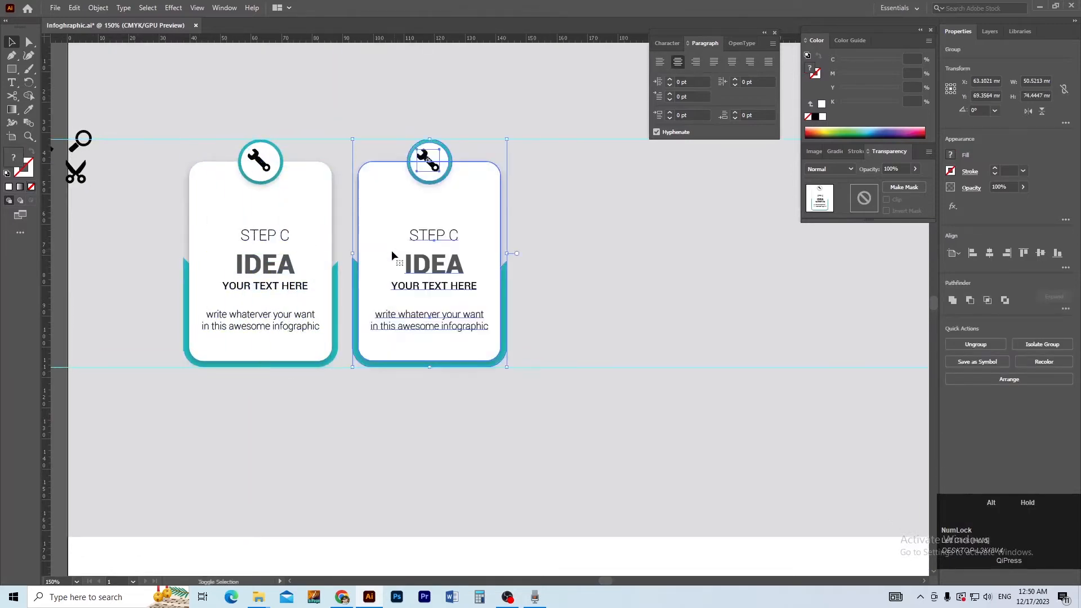
click(1042, 112)
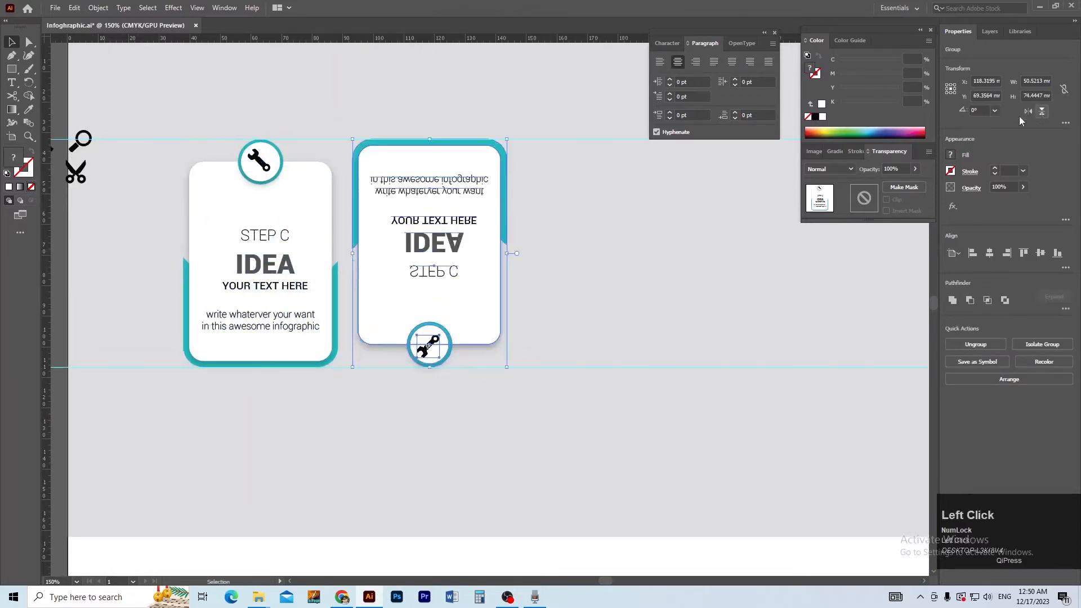
- Move the flipped card against the first one so the slanted ends of their teal frames meet
drag(448, 279, 429, 280)
ctrl+click(418, 278)
ctrl+click(430, 283)
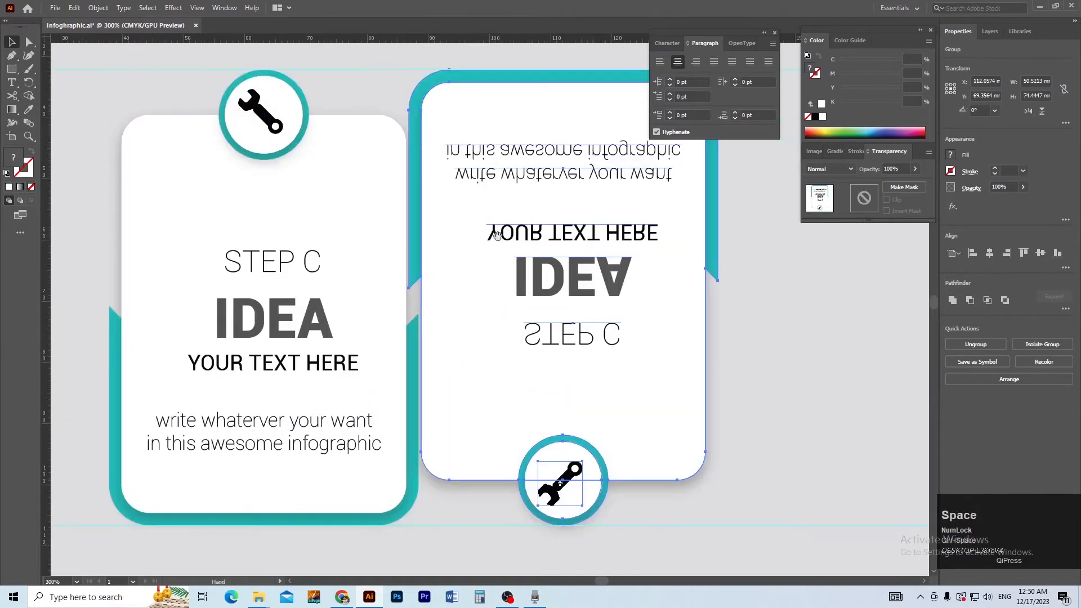
ctrl+click(466, 285)
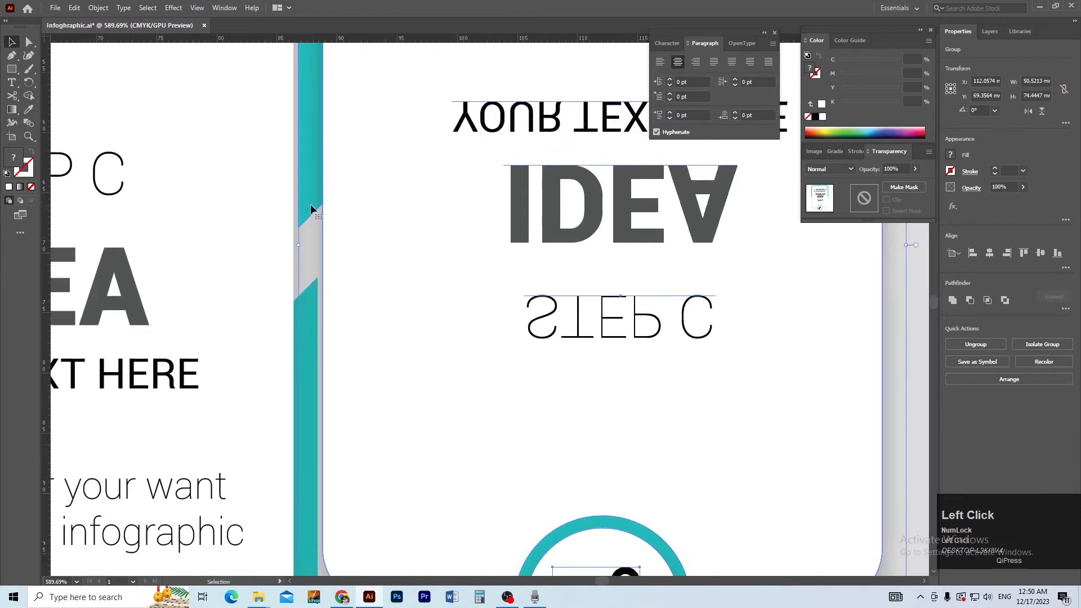
drag(311, 210, 329, 255)
scroll(467, 308, down, 3)
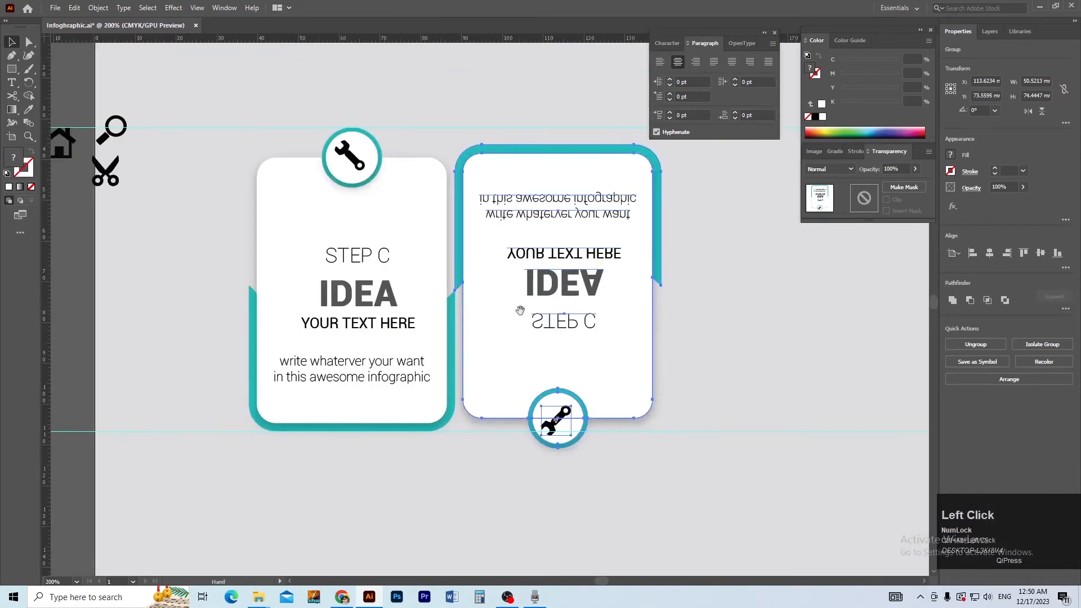
drag(647, 309, 557, 319)
click(656, 319)
drag(663, 319, 645, 297)
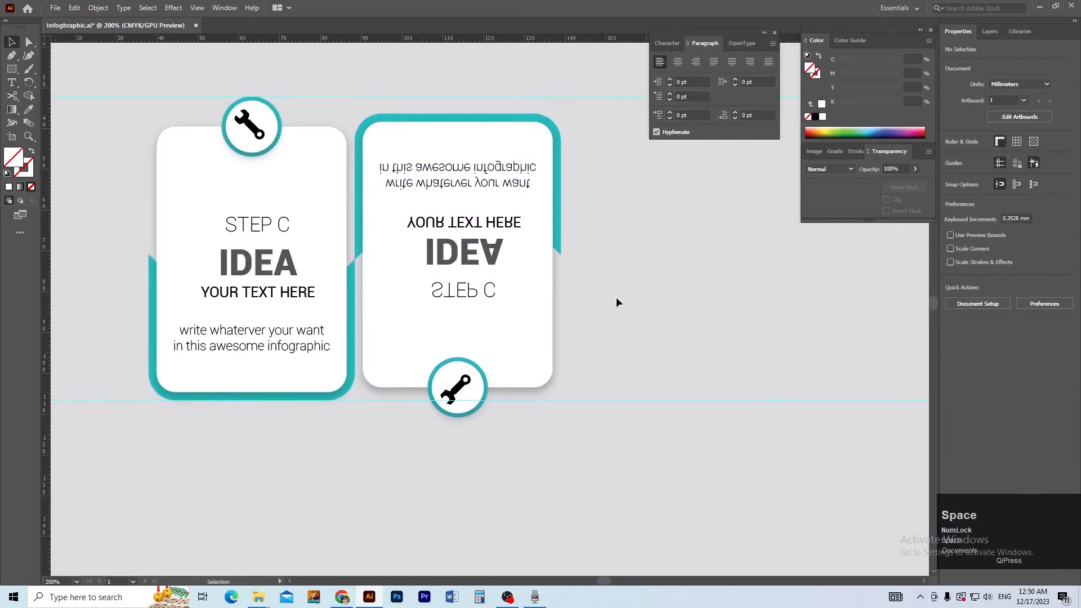
- Place a horizontal guide along the top edge of the first card's white panel and lower the flipped card's frame to it
ctrl+alt+click(492, 263)
ctrl+alt+click(496, 268)
drag(492, 265, 470, 222)
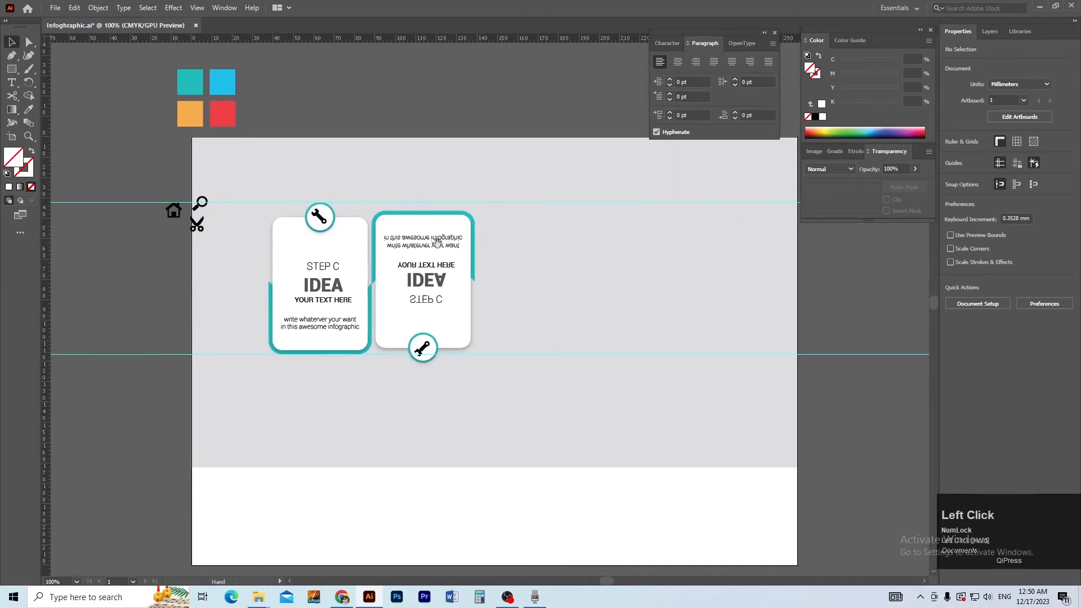
drag(439, 253, 450, 239)
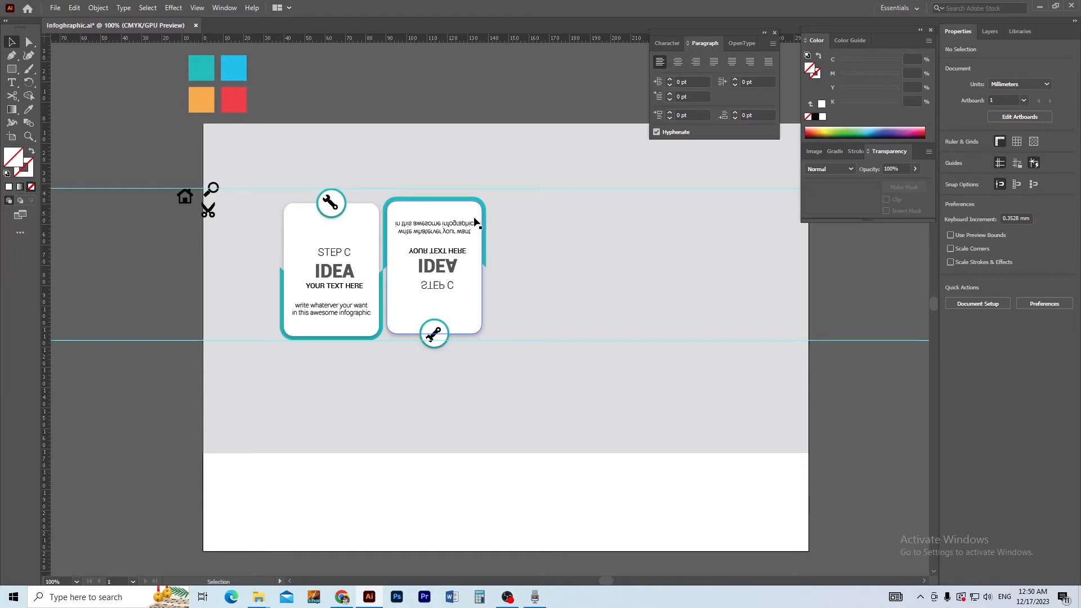
ctrl+click(453, 249)
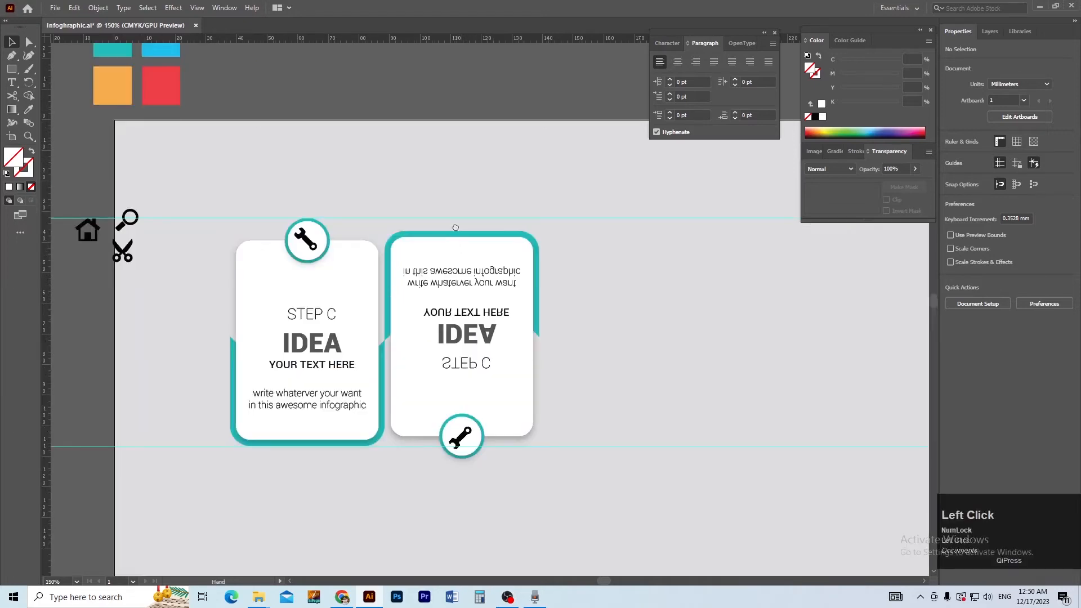
drag(461, 257, 432, 241)
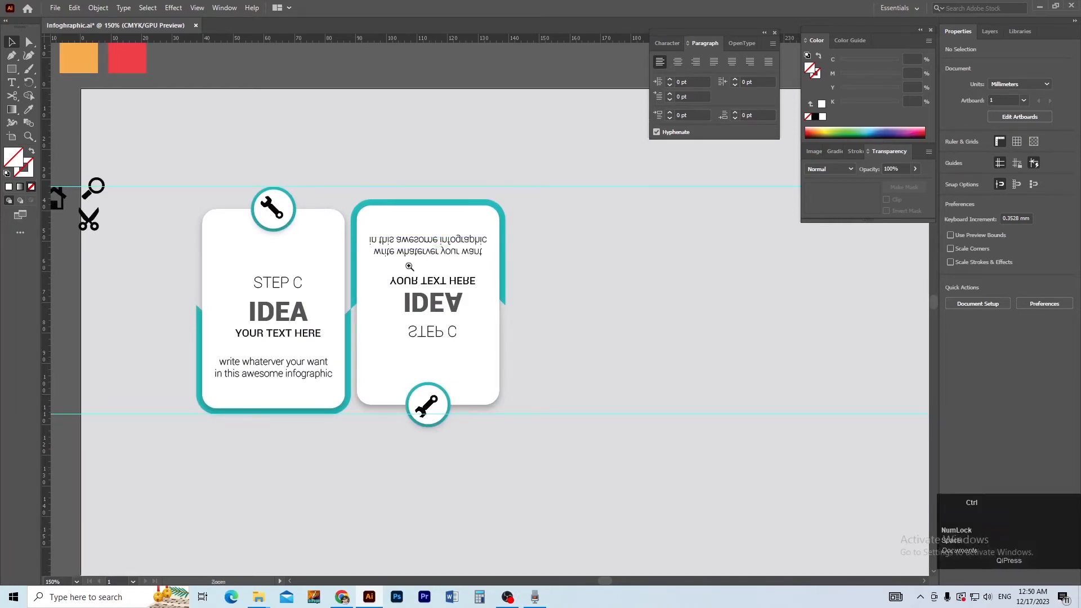
ctrl+click(414, 265)
drag(497, 305, 398, 222)
ctrl+click(432, 249)
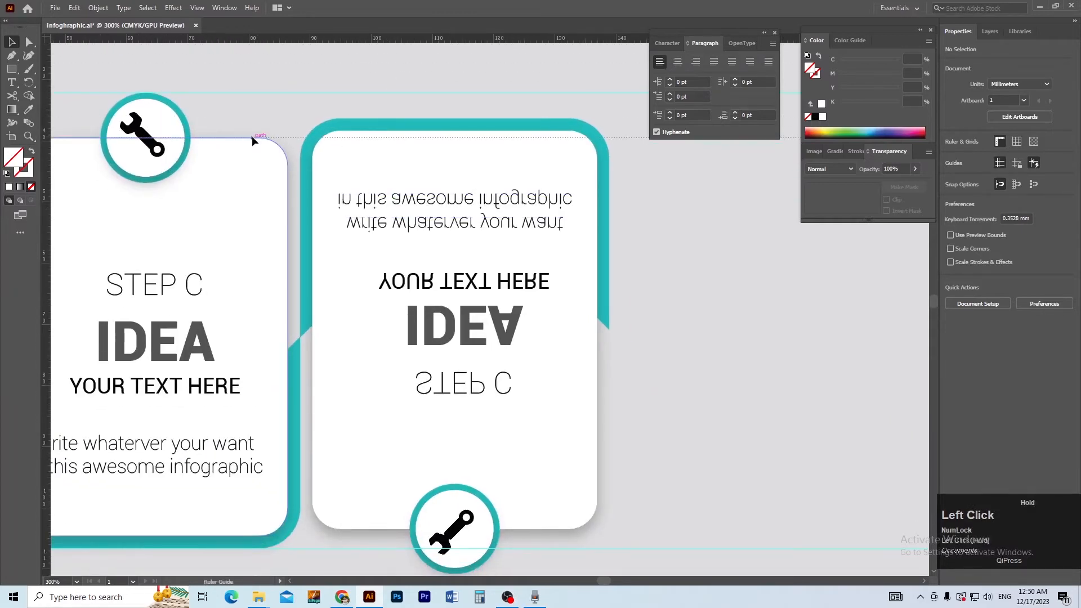
click(381, 166)
drag(381, 164, 381, 183)
click(678, 214)
key(ctrl+minus)
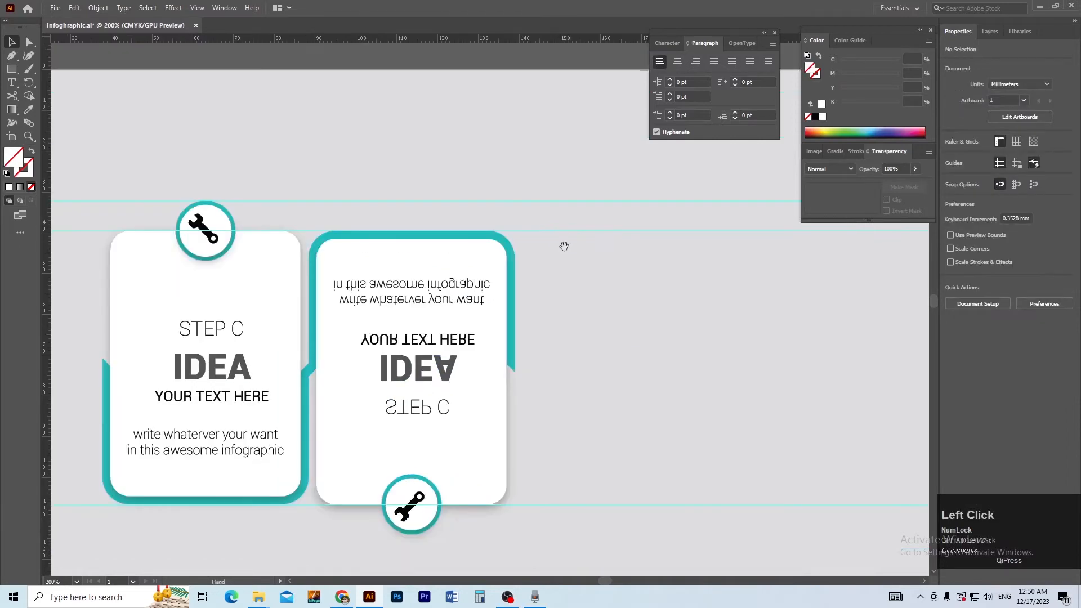
drag(562, 244, 551, 222)
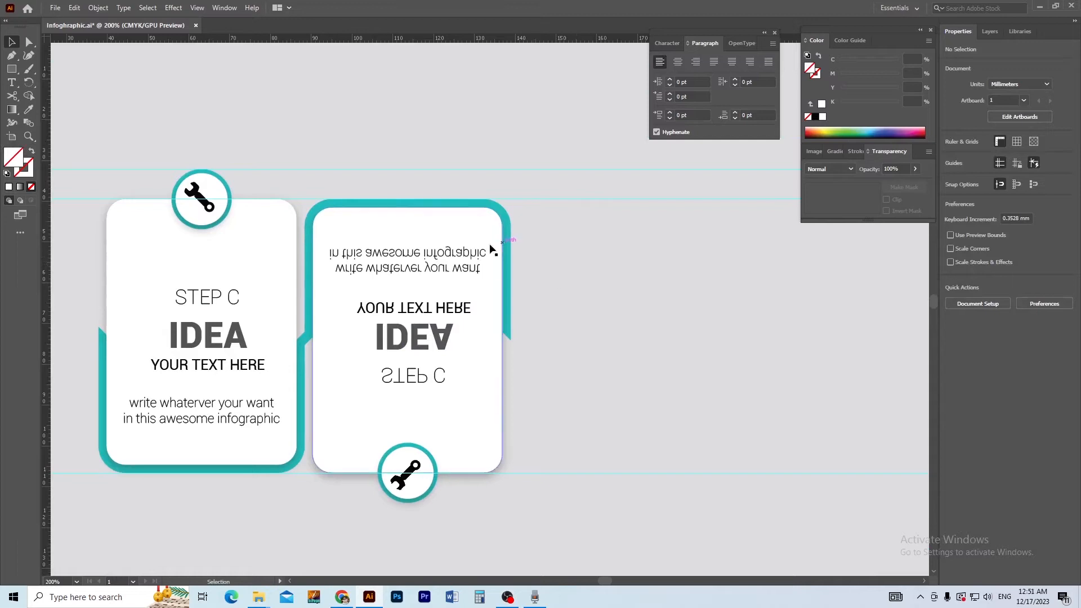
key(ctrl+alt+space)
ctrl+alt+click(469, 270)
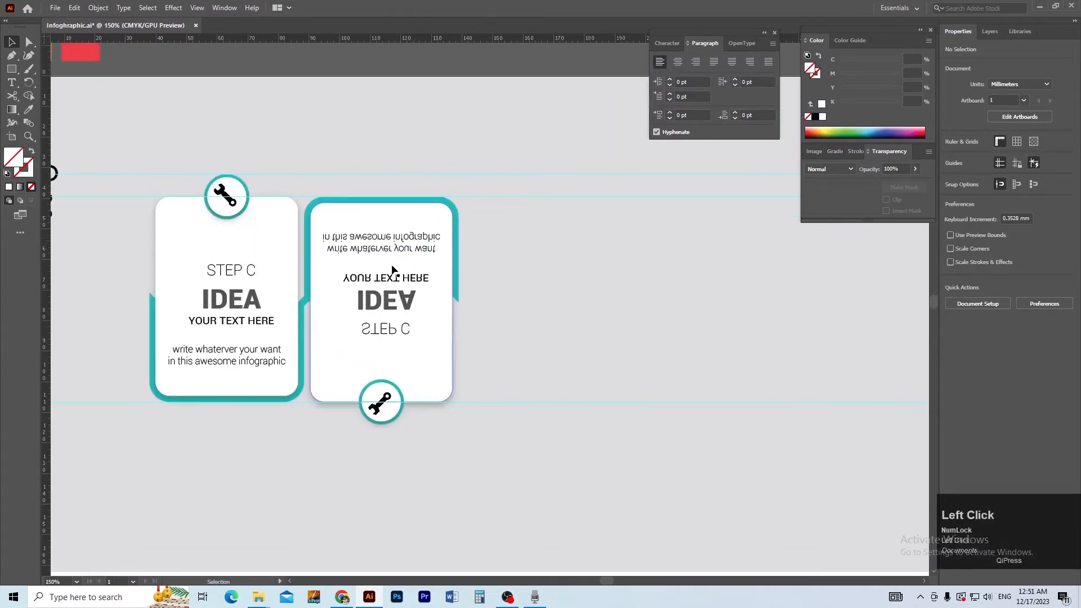
drag(345, 286, 357, 284)
key(ctrl+z)
click(467, 287)
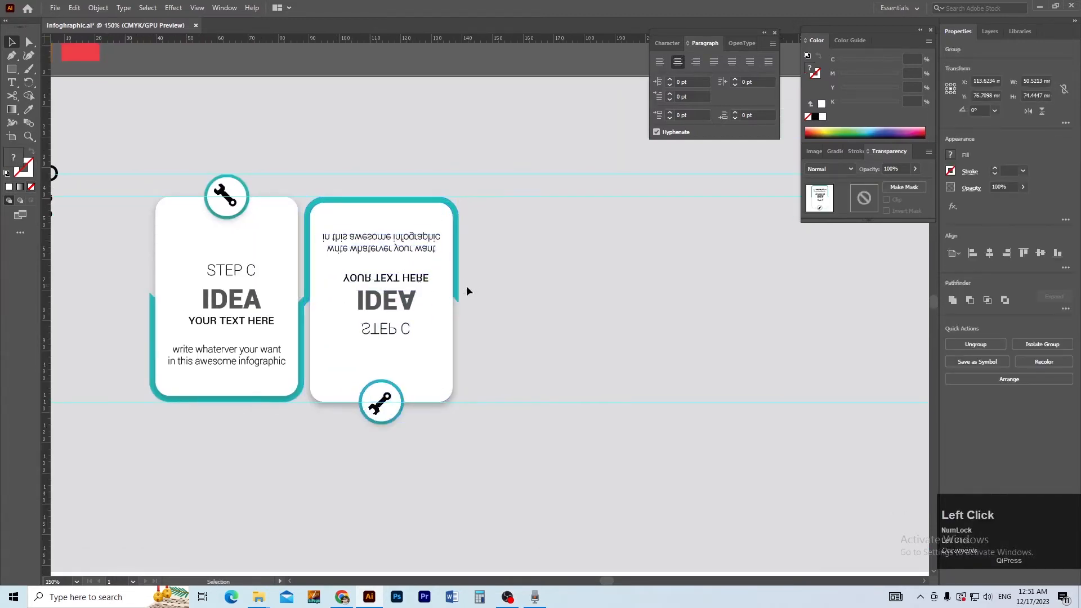
- Move the flipped card up slightly so its frame's slanted end lines up with the first card's frame
ctrl+click(372, 303)
ctrl+click(377, 303)
key(space)
drag(485, 302, 381, 275)
drag(467, 279, 386, 272)
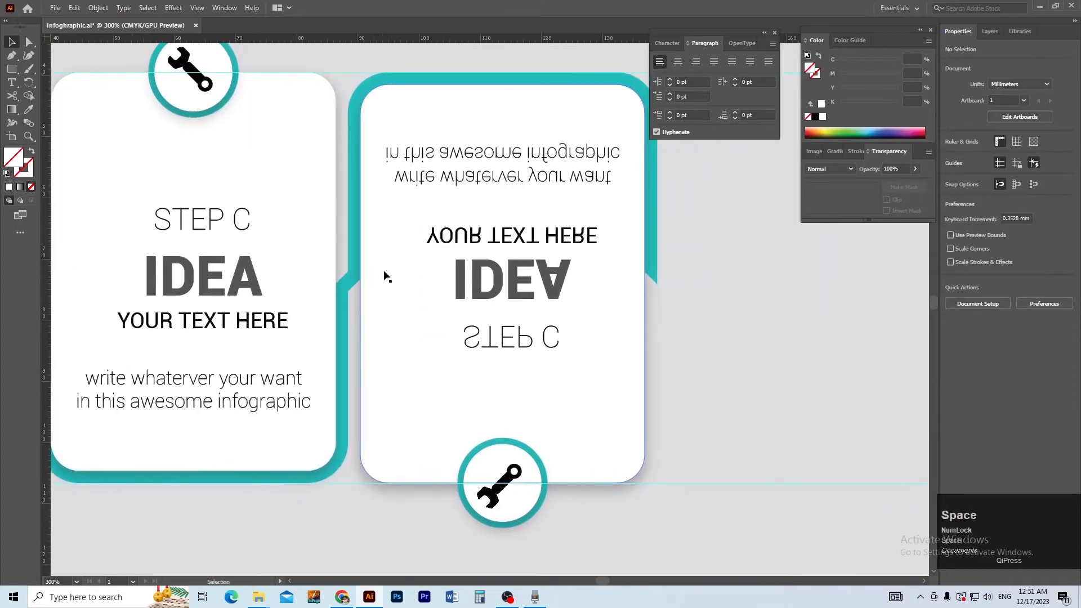
click(393, 278)
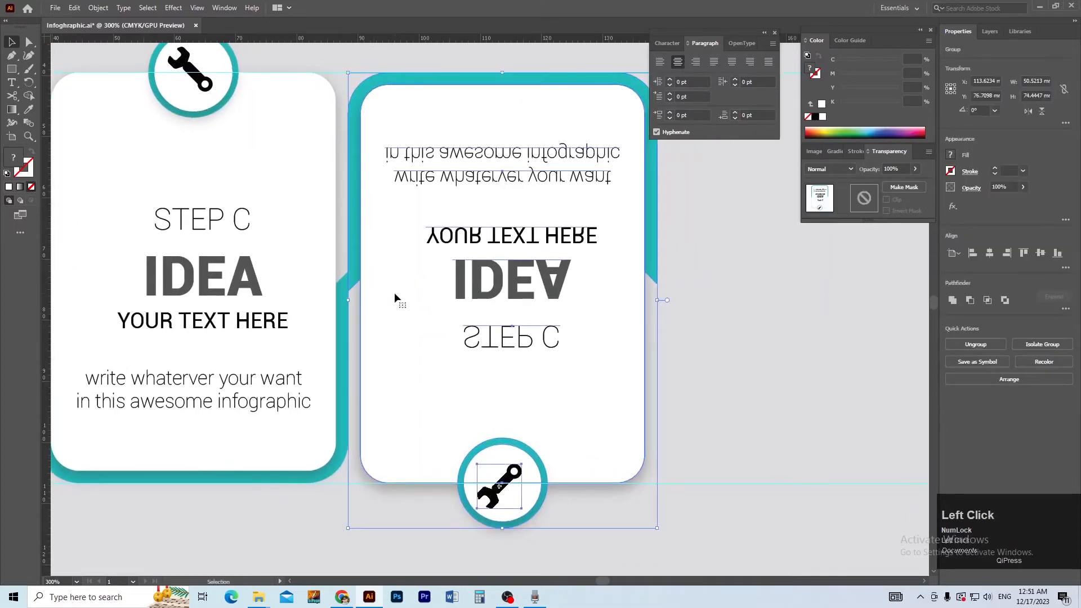
drag(394, 292, 451, 305)
ctrl+alt+click(477, 281)
ctrl+alt+click(535, 310)
ctrl+alt+click(534, 309)
ctrl+alt+click(535, 310)
ctrl+alt+click(534, 308)
ctrl+alt+click(533, 308)
drag(613, 317, 546, 295)
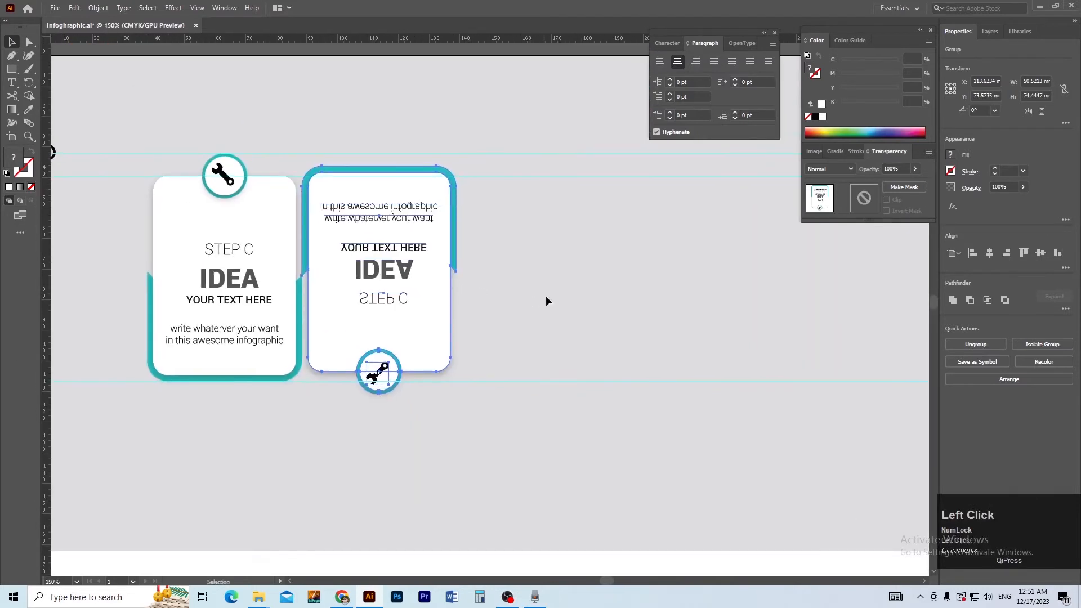
- Select both cards and duplicate the pair to the right, forming a row of four cards
shift+click(287, 302)
drag(227, 306, 569, 329)
ctrl+click(521, 291)
ctrl+alt+click(568, 303)
ctrl+alt+click(568, 303)
ctrl+alt+click(568, 303)
ctrl+alt+click(568, 303)
click(429, 182)
- Ungroup the second card and flip its text block vertically so it reads upright
ctrl+alt+click(434, 228)
drag(409, 236, 463, 278)
click(433, 325)
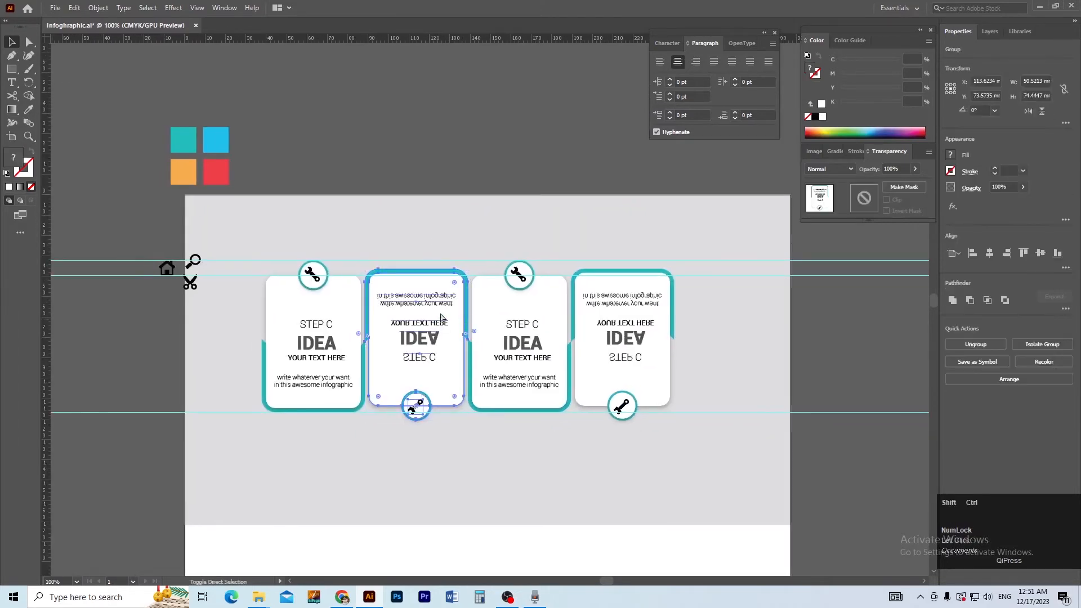
key(ctrl+shift+g)
key(ctrl+shift+a)
ctrl+click(441, 345)
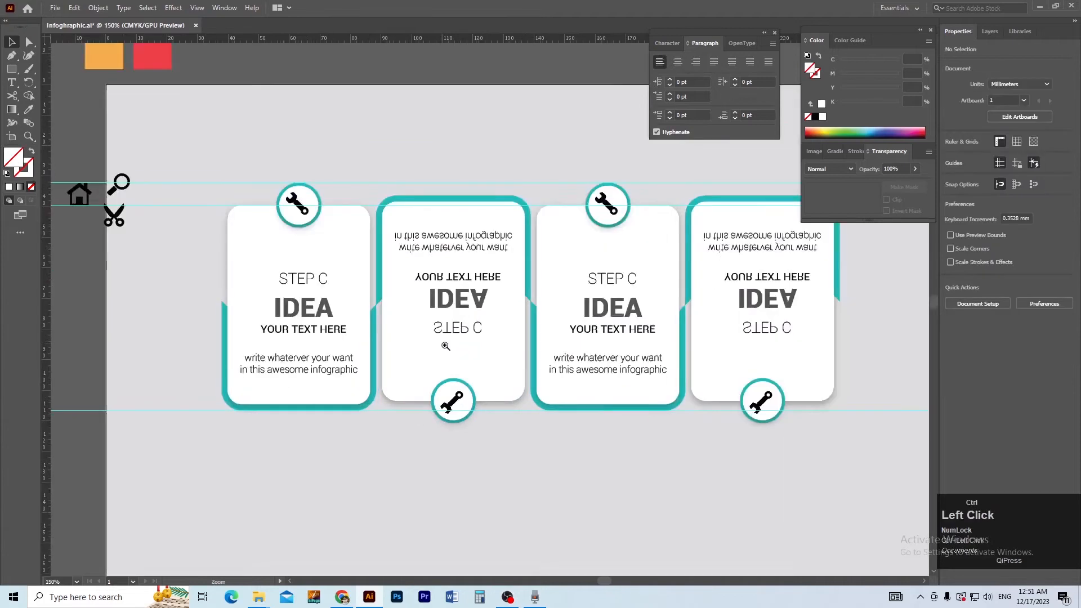
ctrl+click(447, 344)
ctrl+click(448, 345)
drag(562, 175, 405, 299)
click(462, 265)
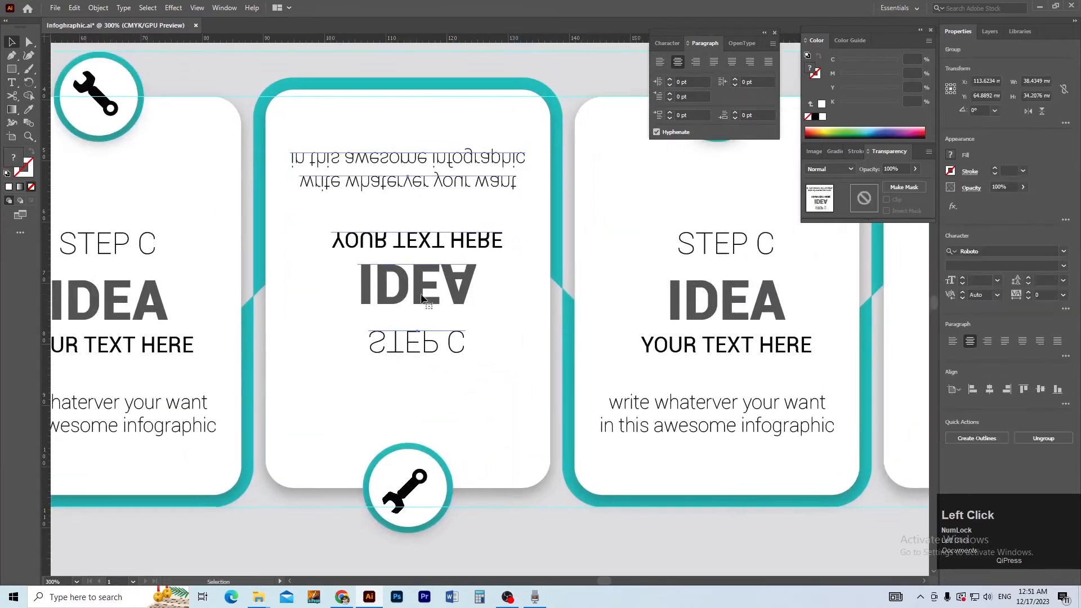
click(1040, 114)
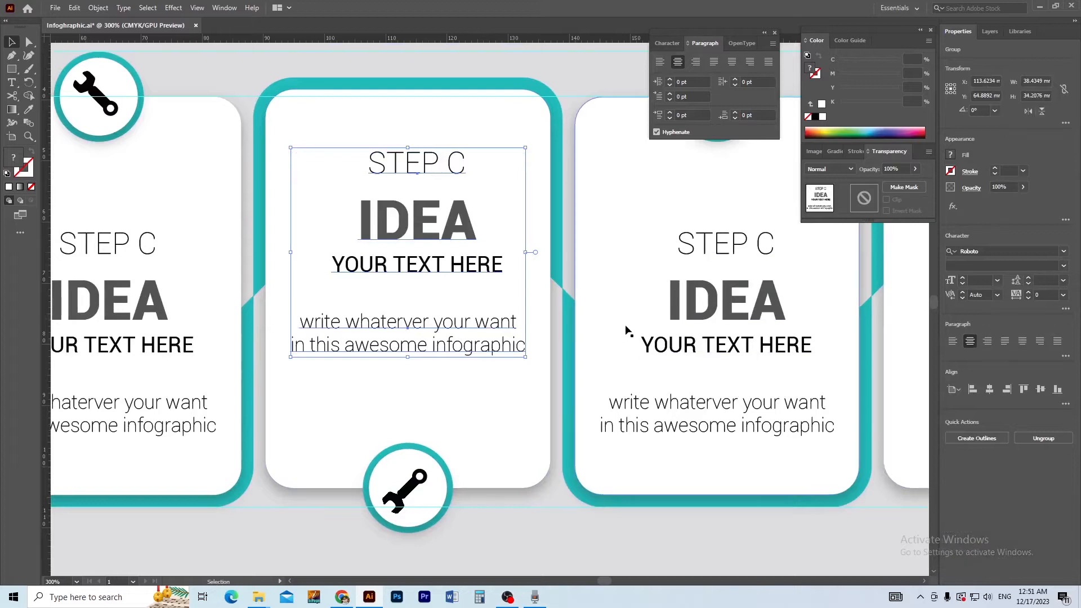
- Ungroup the fourth card and flip its text block vertically so it reads upright
key(ctrl+space)
ctrl+alt+click(507, 446)
drag(503, 420, 343, 430)
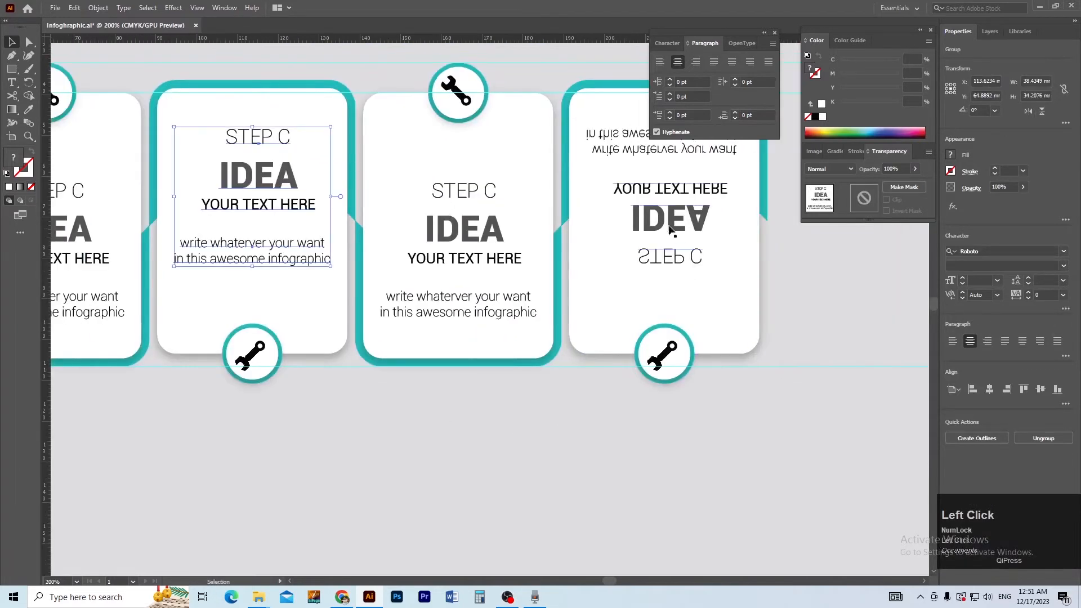
click(670, 227)
key(ctrl+shift+g)
click(775, 294)
click(715, 262)
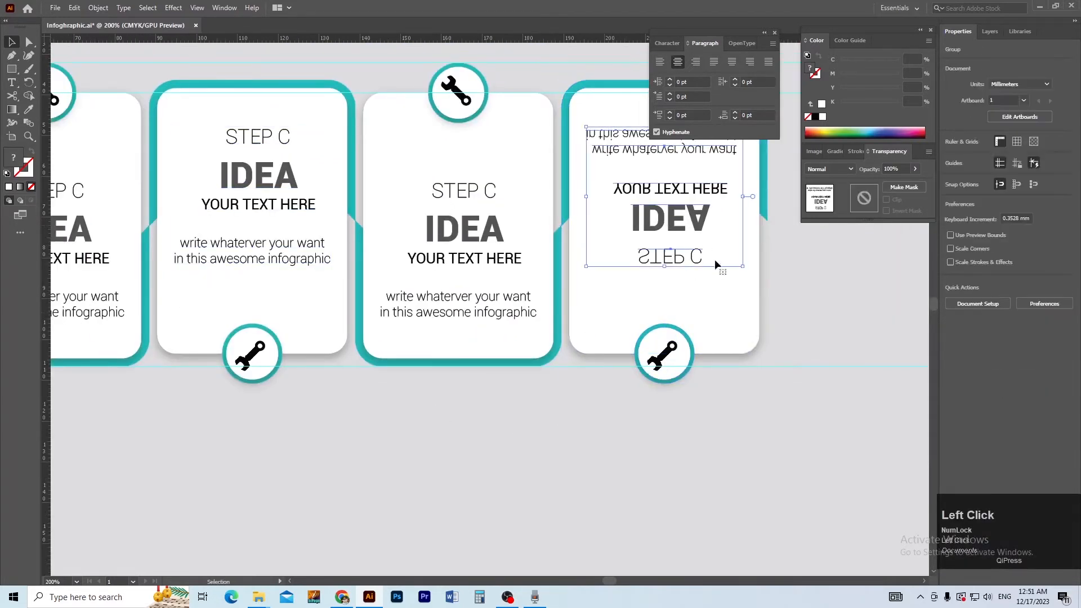
click(1043, 111)
ctrl+alt+click(648, 249)
drag(578, 287, 722, 340)
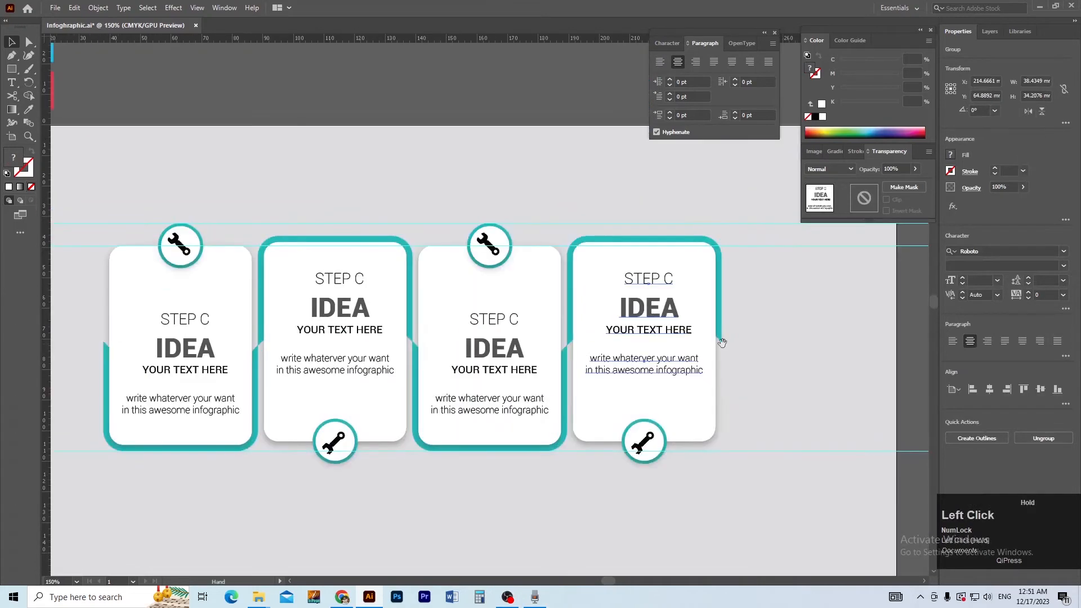
- Recolour the second card's teal frame with the blue sampled from the colour swatch above the artboard
drag(449, 353, 514, 352)
ctrl+alt+click(516, 348)
drag(487, 294, 423, 294)
drag(86, 102, 348, 151)
ctrl+click(361, 204)
drag(422, 287, 248, 162)
click(355, 232)
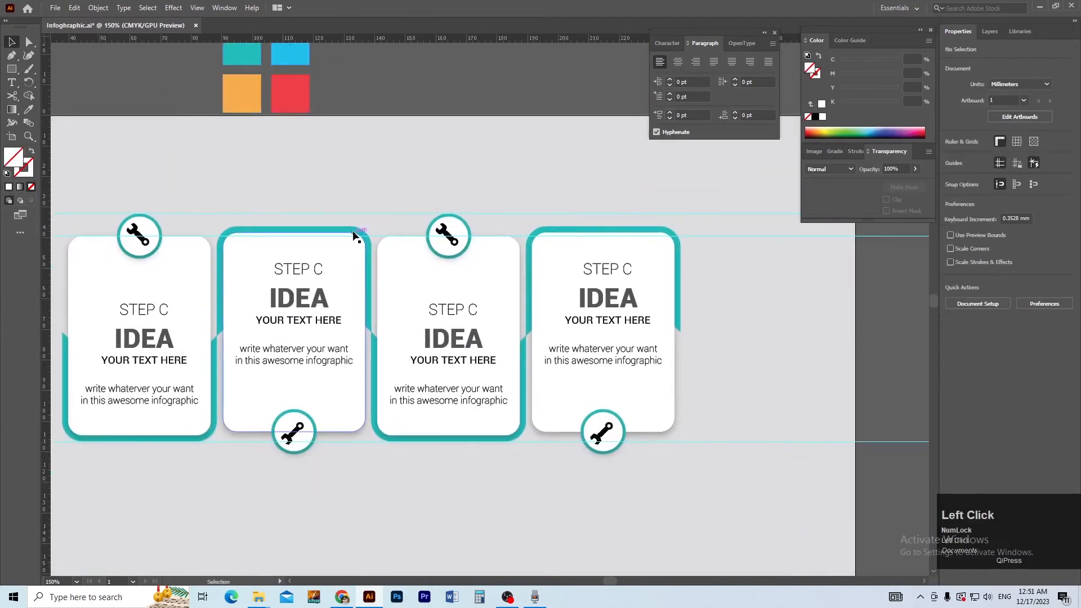
drag(352, 228, 353, 229)
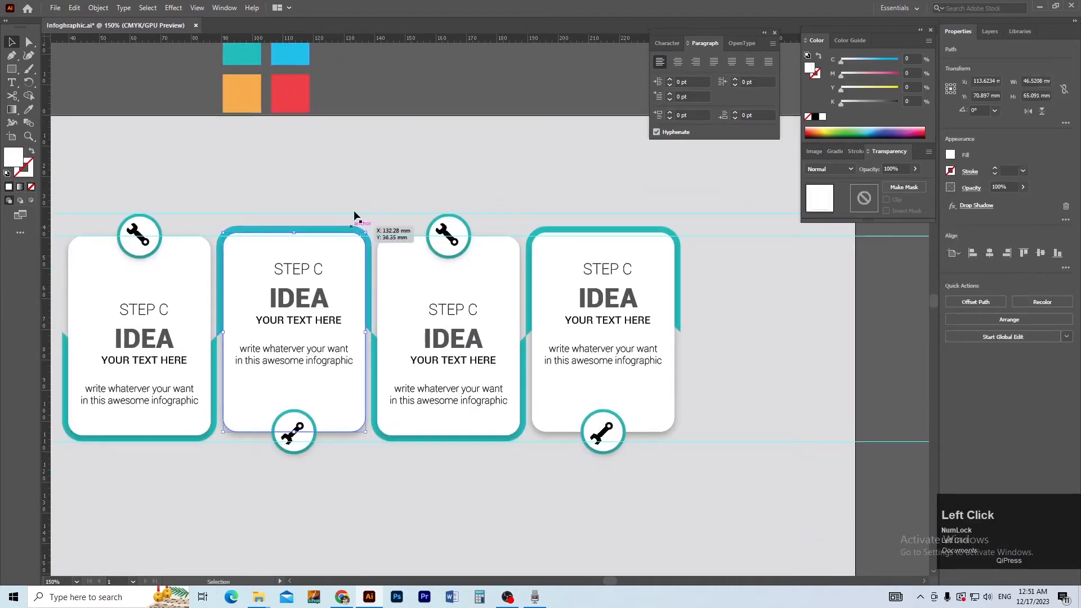
click(354, 196)
click(347, 227)
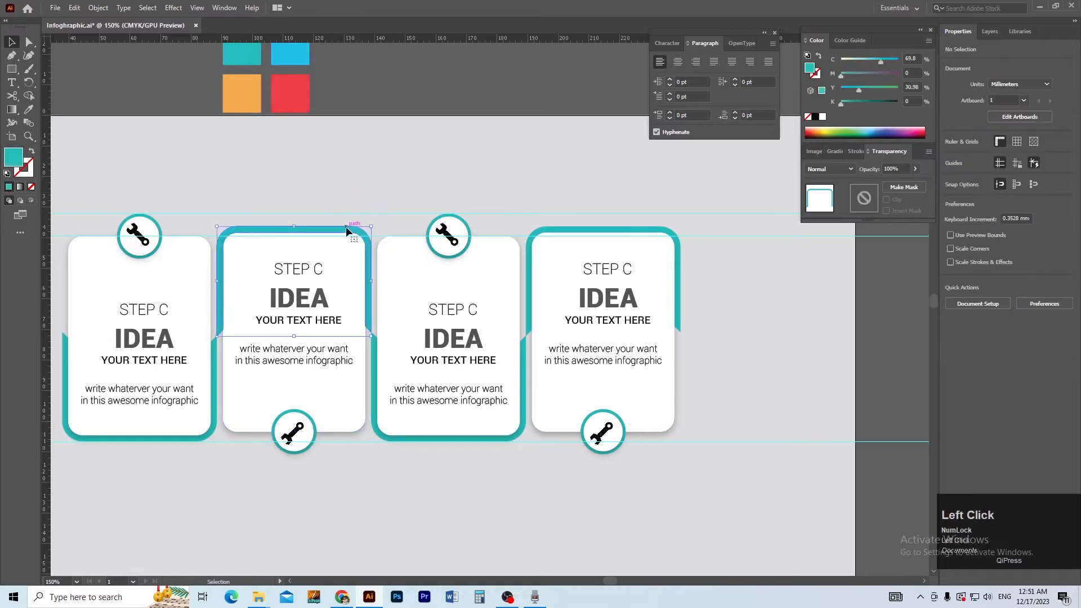
drag(359, 200, 361, 240)
key(i)
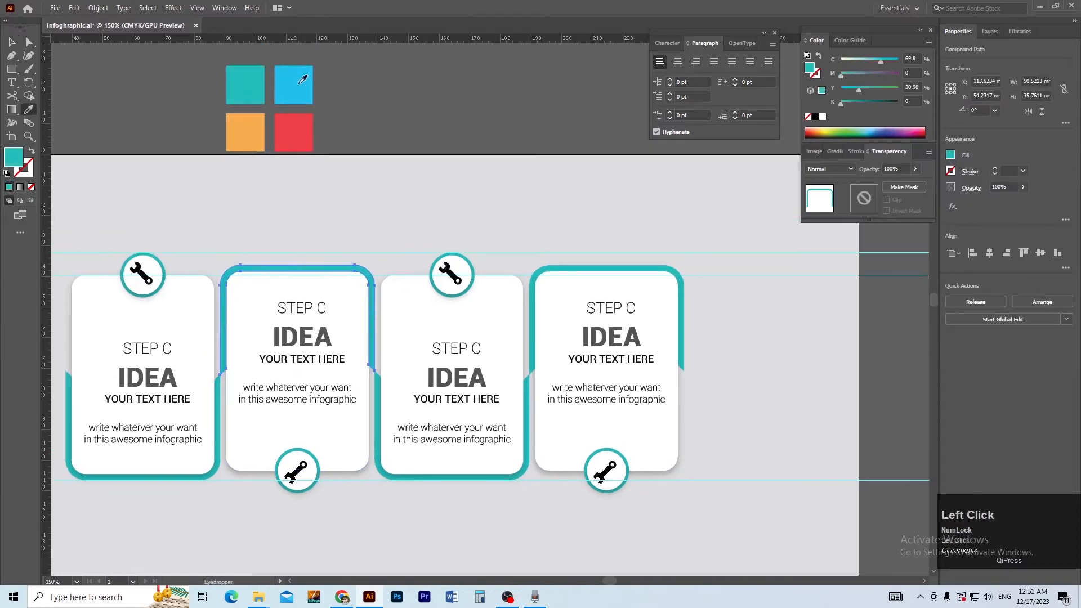
key(v)
click(318, 469)
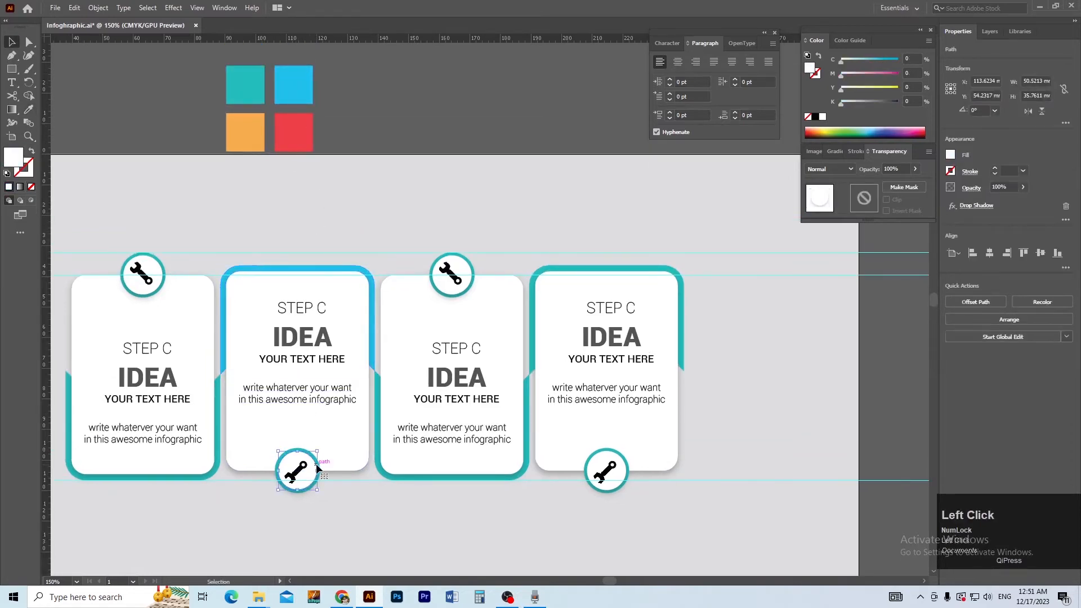
click(320, 492)
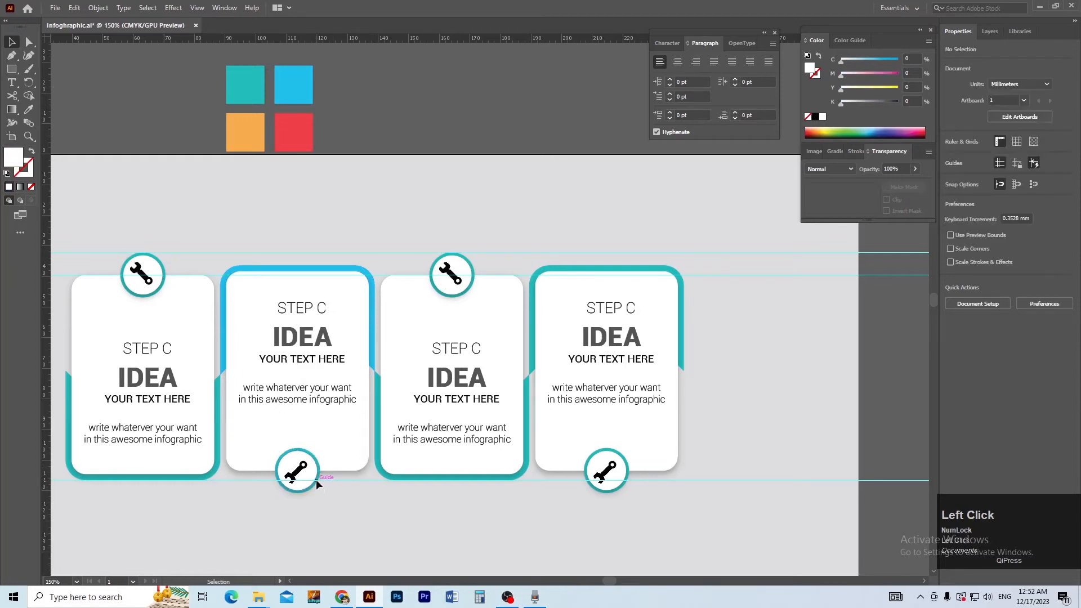
click(316, 480)
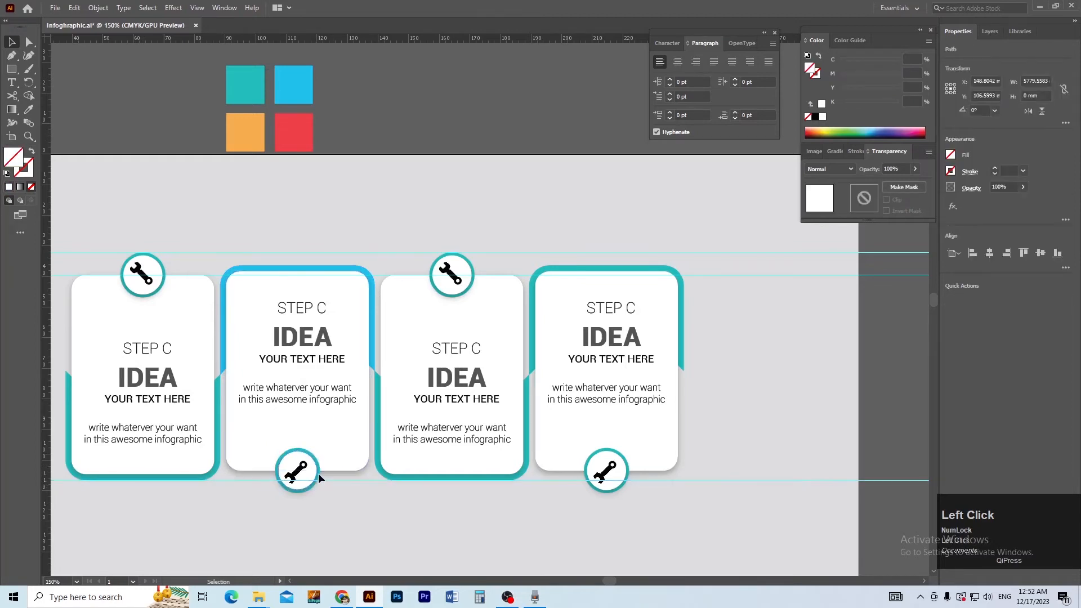
drag(316, 474, 395, 501)
key(ctrl+z)
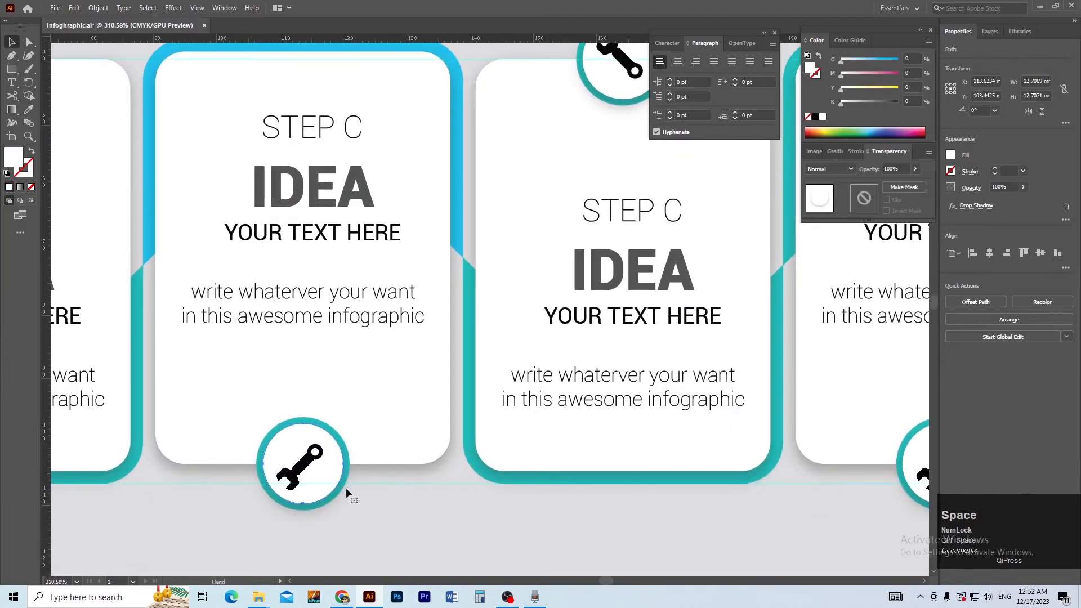
click(372, 495)
drag(343, 476, 380, 477)
key(ctrl+z)
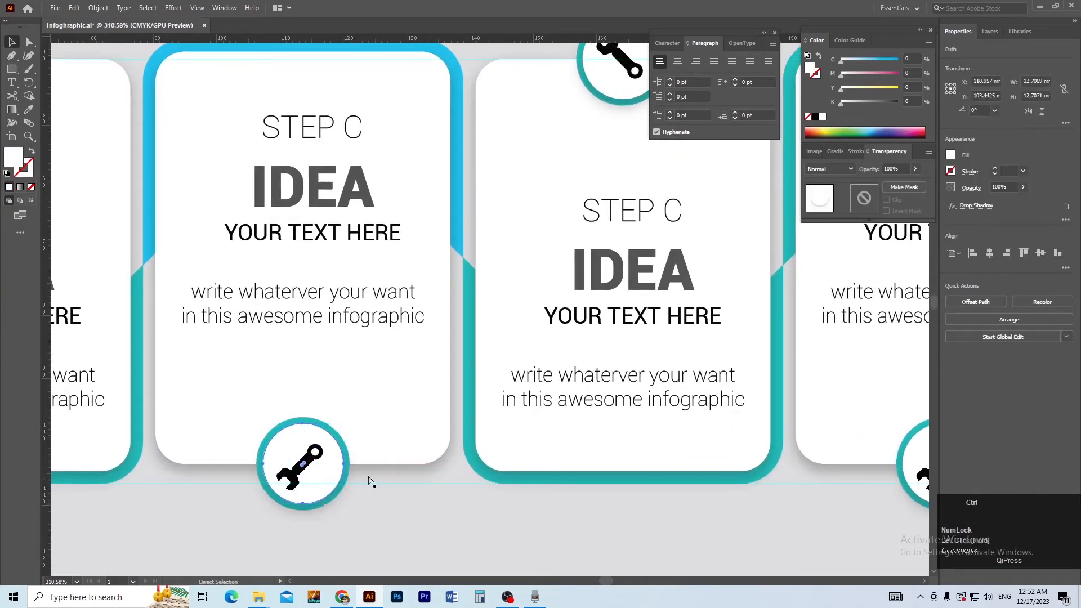
drag(290, 493, 410, 514)
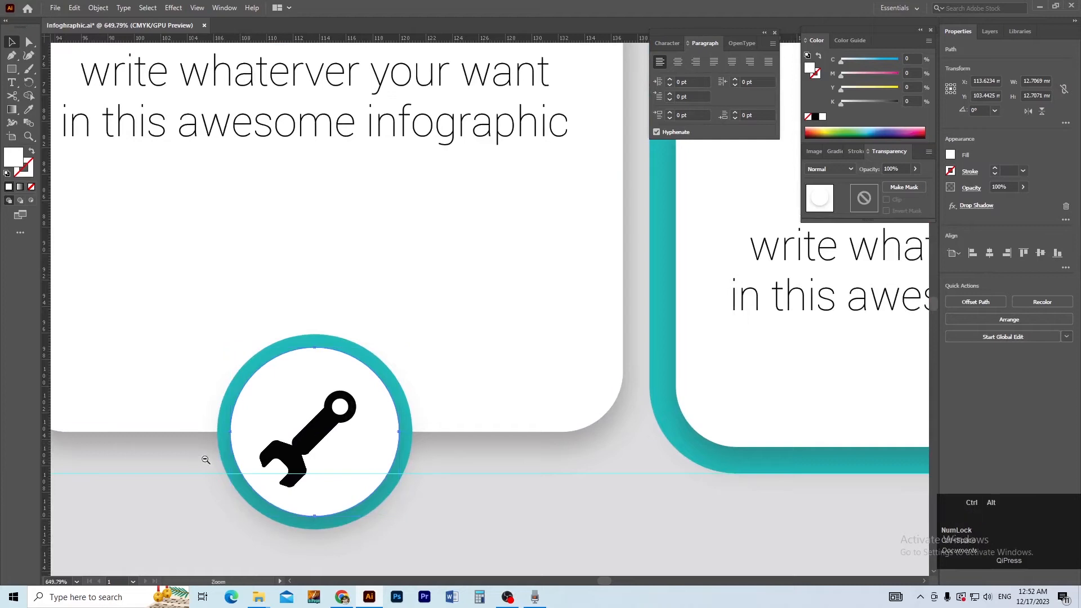
key(ctrl+minus)
key(ctrl+minus)
drag(310, 451, 168, 580)
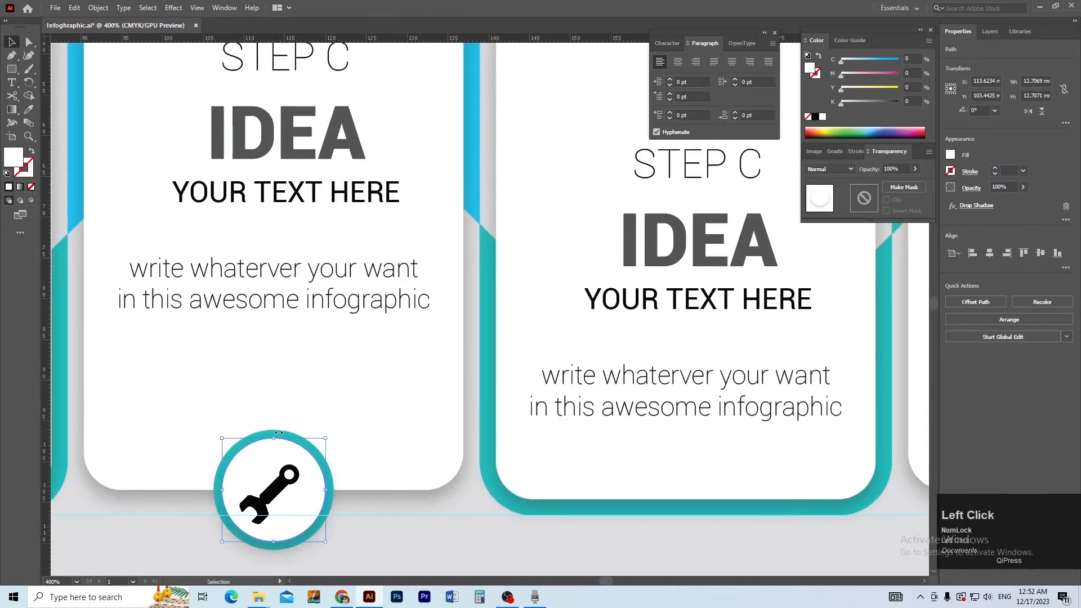
click(139, 530)
drag(284, 495, 253, 554)
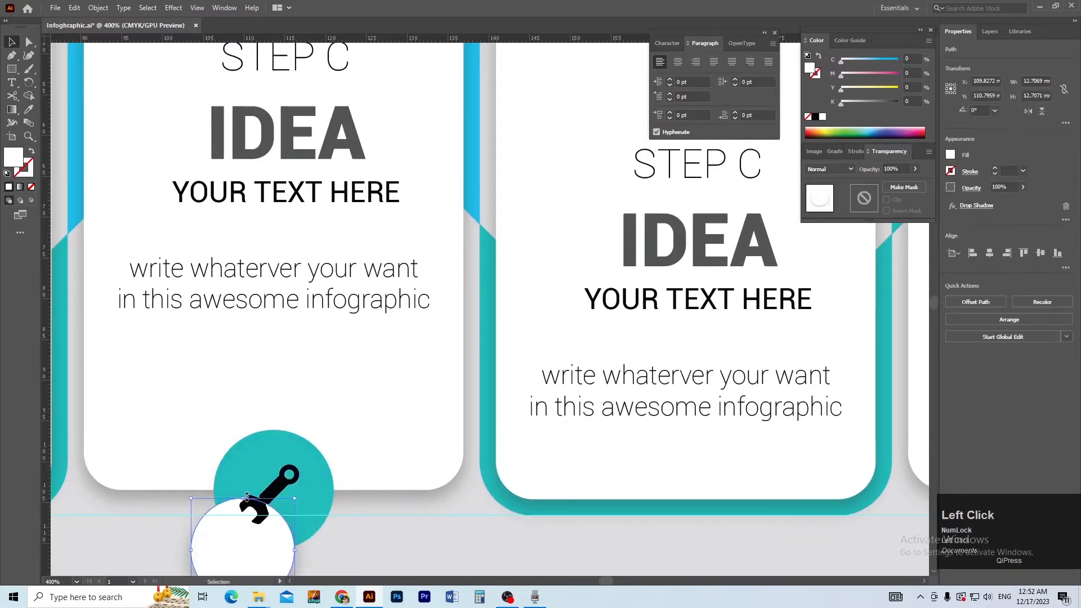
click(252, 449)
key(ctrl+z)
click(171, 495)
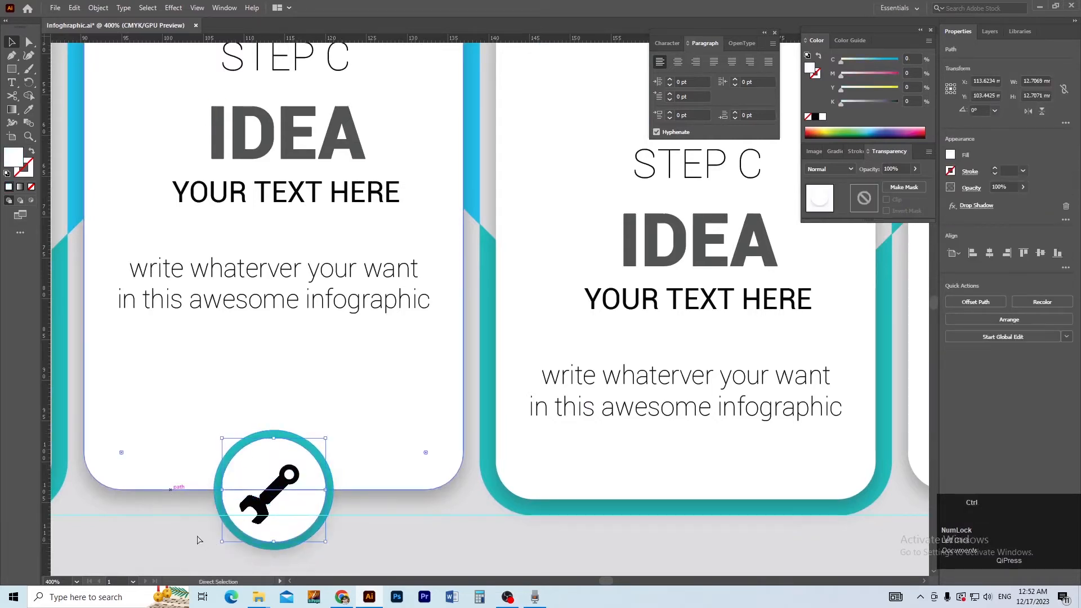
- Select the teal outer circle behind the second card's wrench icon in outline view, and return to the preview display
key(ctrl+y)
click(181, 532)
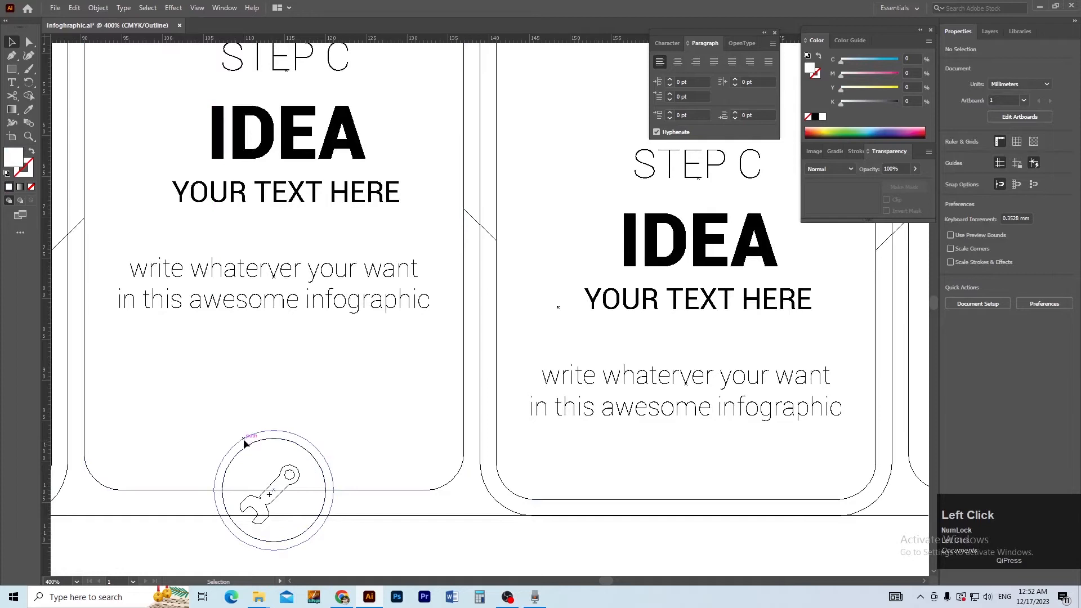
ctrl+click(243, 438)
key(ctrl+y)
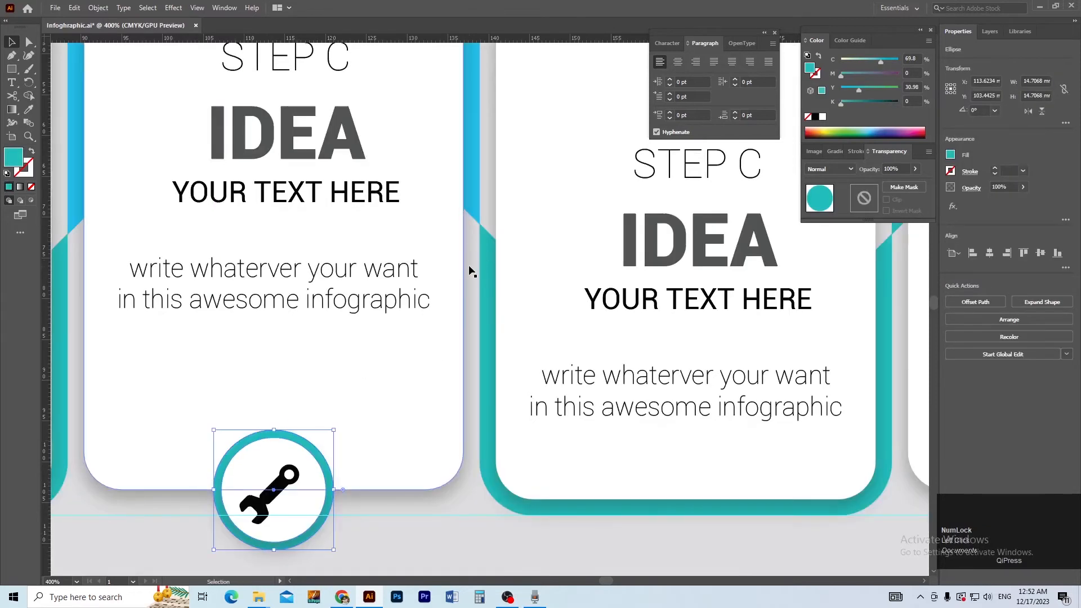
key(i)
click(473, 156)
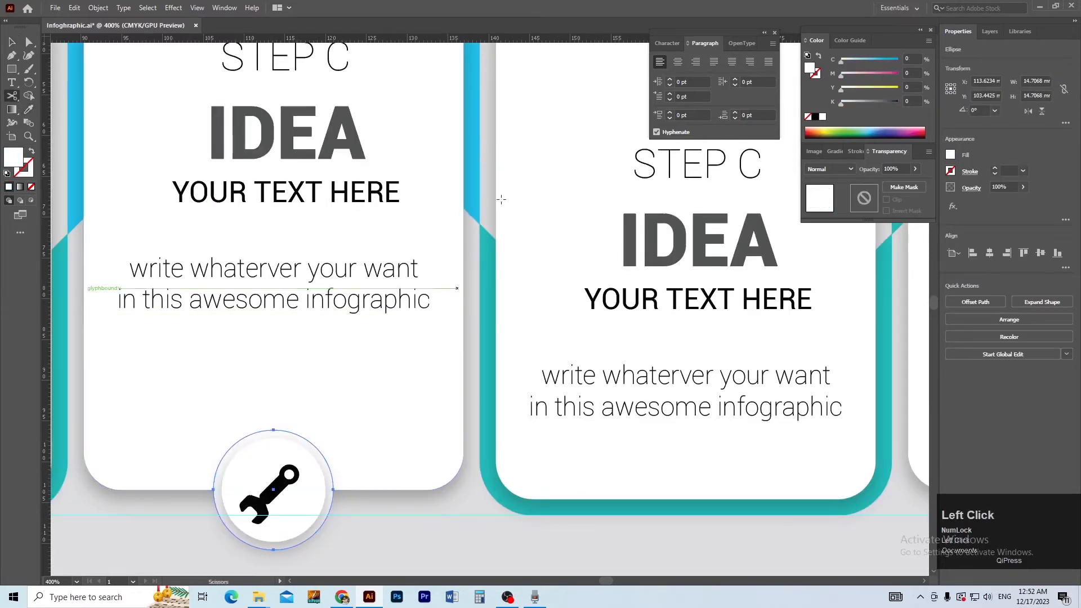
click(485, 207)
key(c)
key(i)
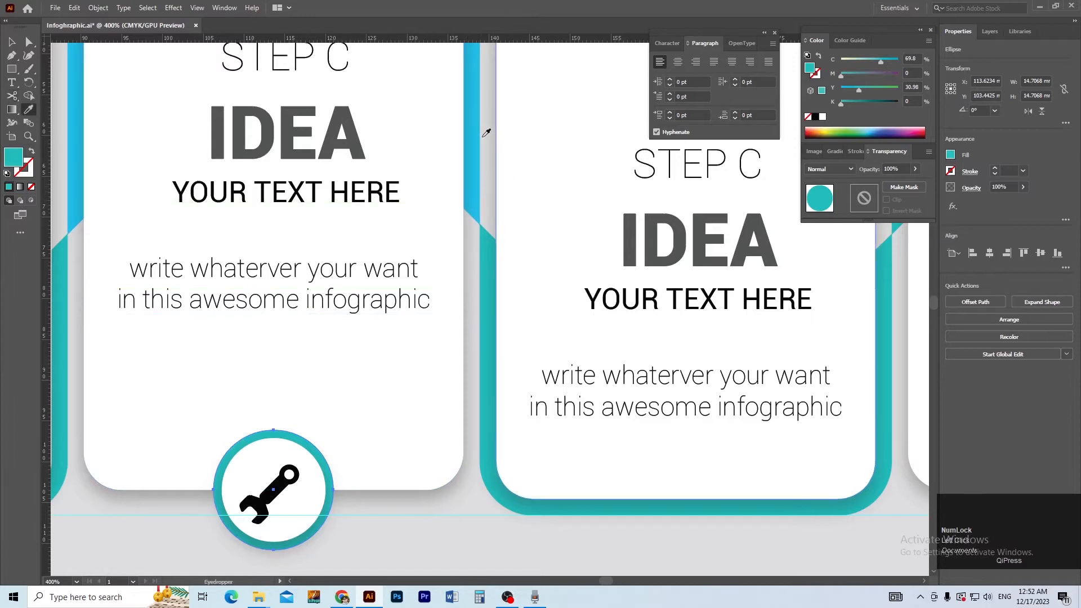
click(479, 133)
key(ctrl+z)
- Recolour the selected icon ring of the second card with the blue sampled from the swatch above the artboard
ctrl+alt+click(366, 221)
ctrl+alt+click(392, 222)
drag(395, 222, 309, 227)
drag(462, 138, 388, 216)
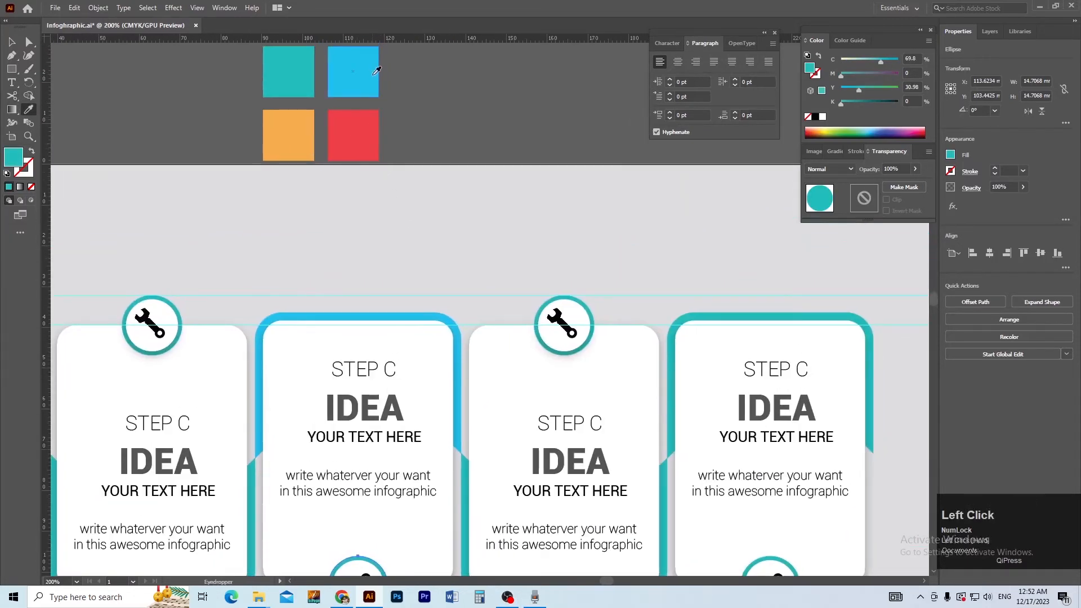
click(434, 201)
- Ungroup the third card so its icon circles and frame can be selected separately
drag(459, 258, 264, 239)
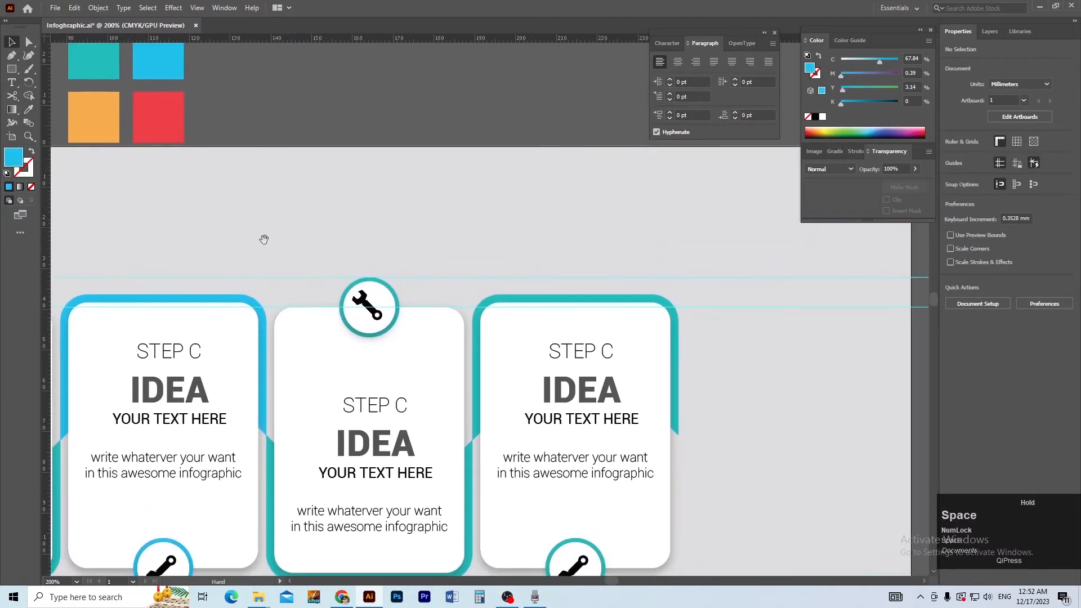
click(374, 277)
click(374, 279)
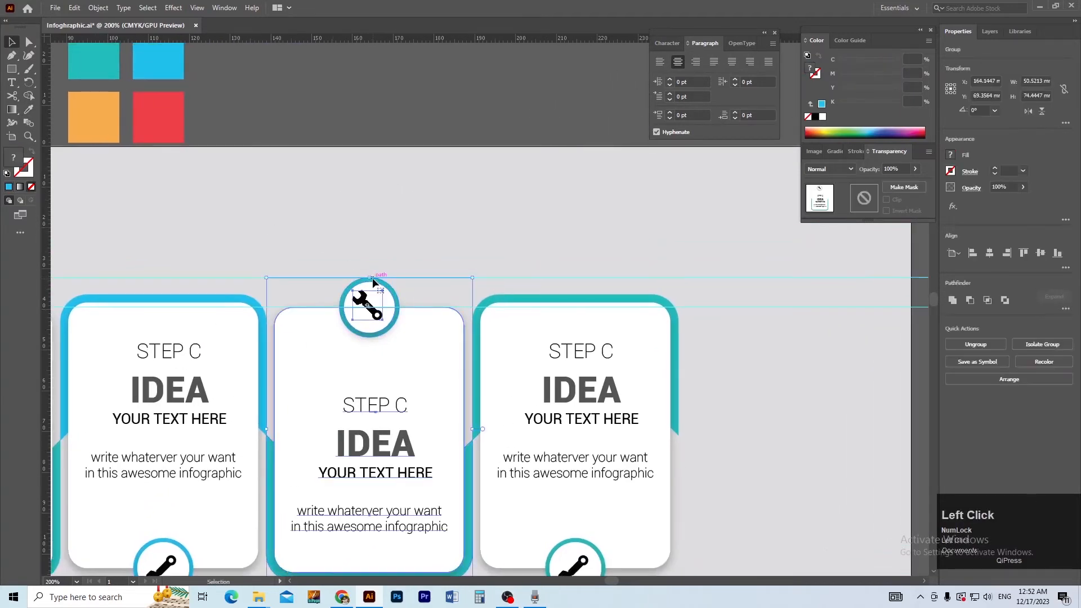
click(372, 282)
click(370, 305)
key(ctrl+shift+g)
click(372, 276)
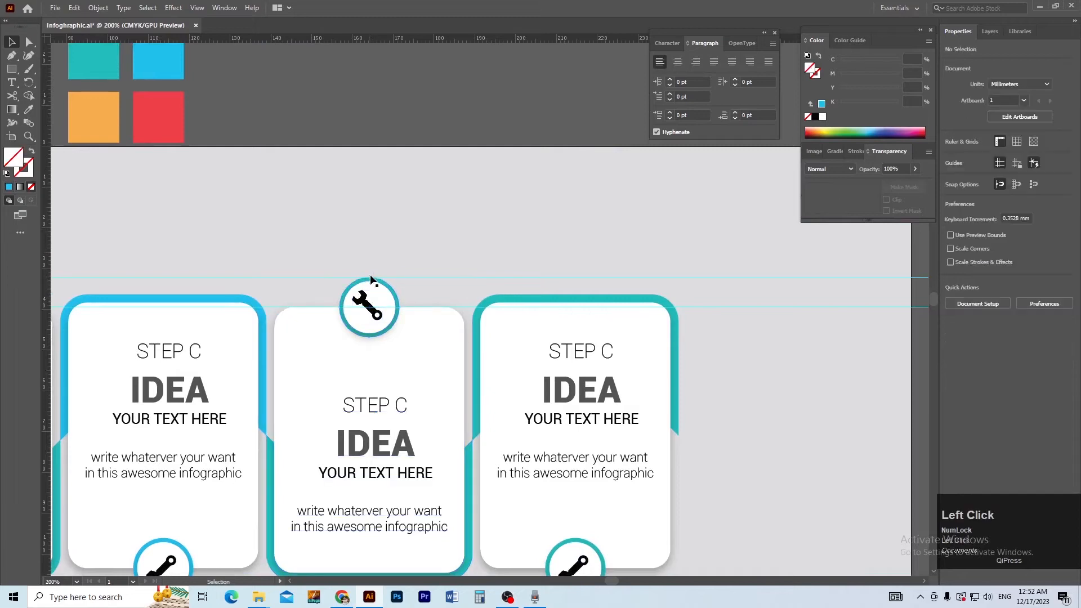
drag(372, 277, 414, 241)
key(ctrl+z)
click(357, 239)
drag(346, 287, 490, 315)
drag(350, 296, 232, 296)
ctrl+alt+click(372, 310)
ctrl+alt+click(468, 305)
- Hide the horizontal guides that run across the row of cards
drag(733, 349, 738, 330)
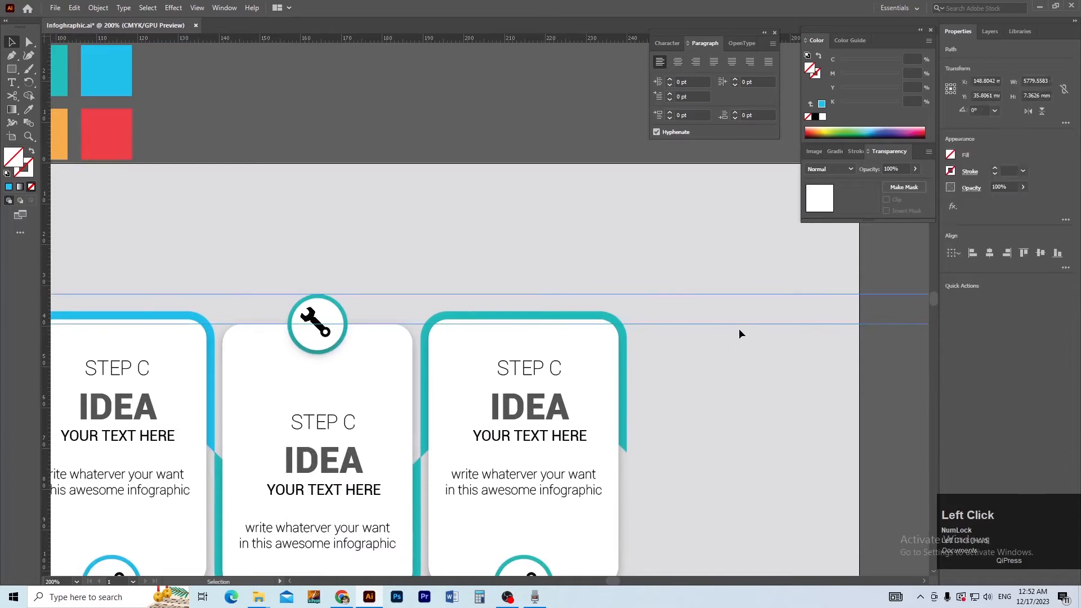
right_click(738, 329)
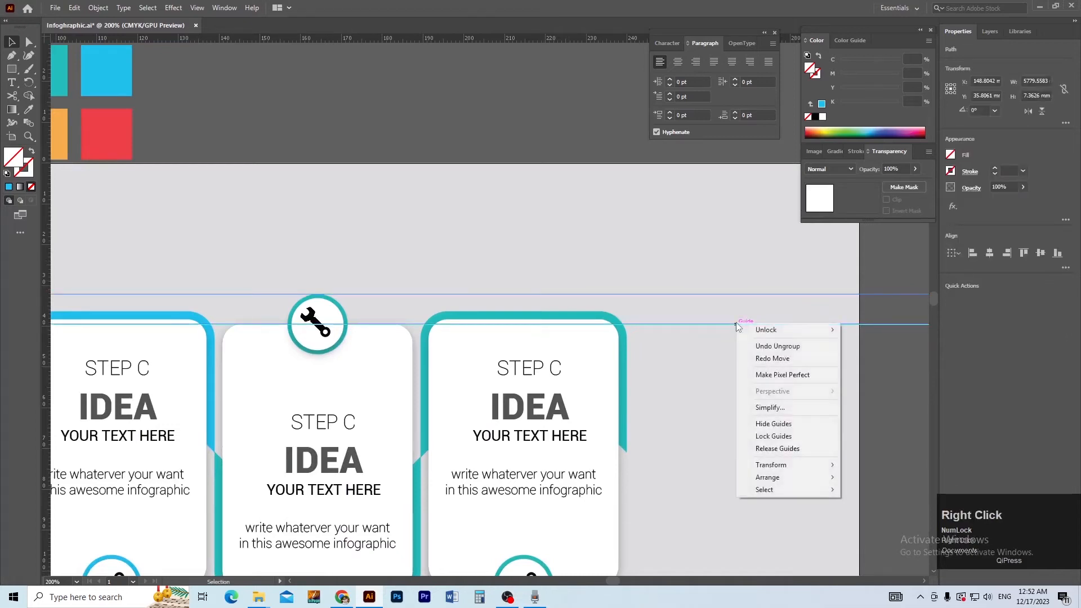
click(788, 429)
drag(322, 295, 426, 292)
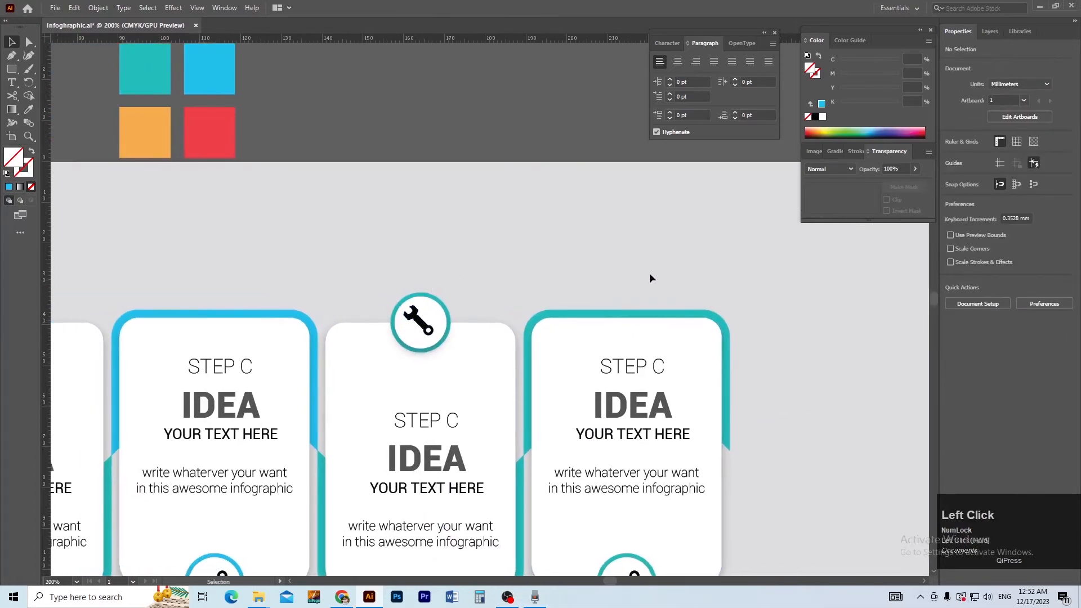
click(725, 337)
click(779, 351)
drag(758, 350, 710, 347)
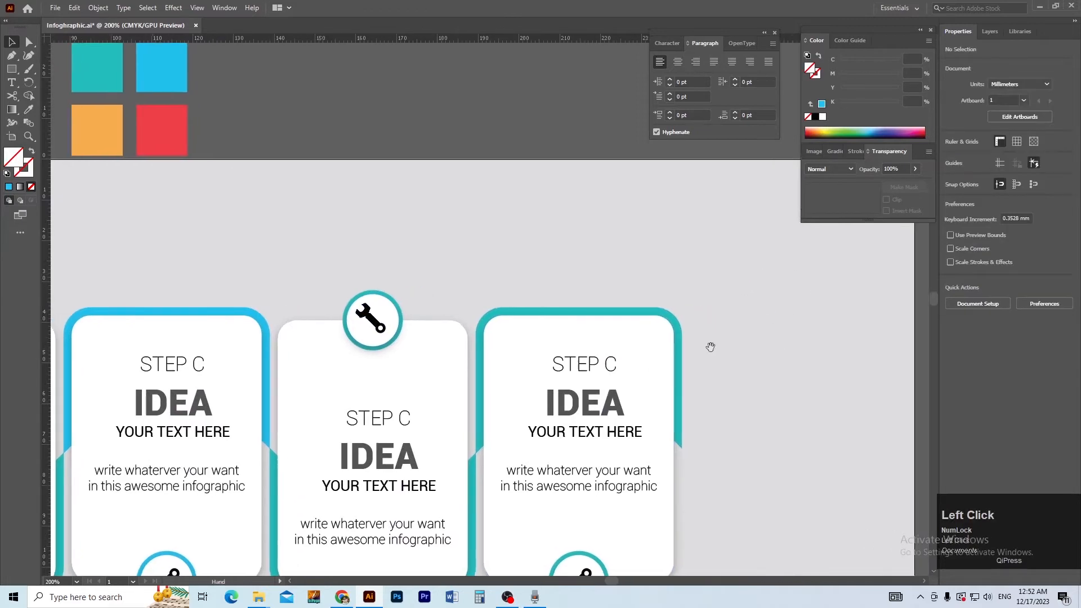
drag(395, 303, 432, 290)
key(ctrl+z)
- Select the third card's outer icon circle in outline view and recolour it with the orange sampled from the swatch
drag(348, 288, 391, 283)
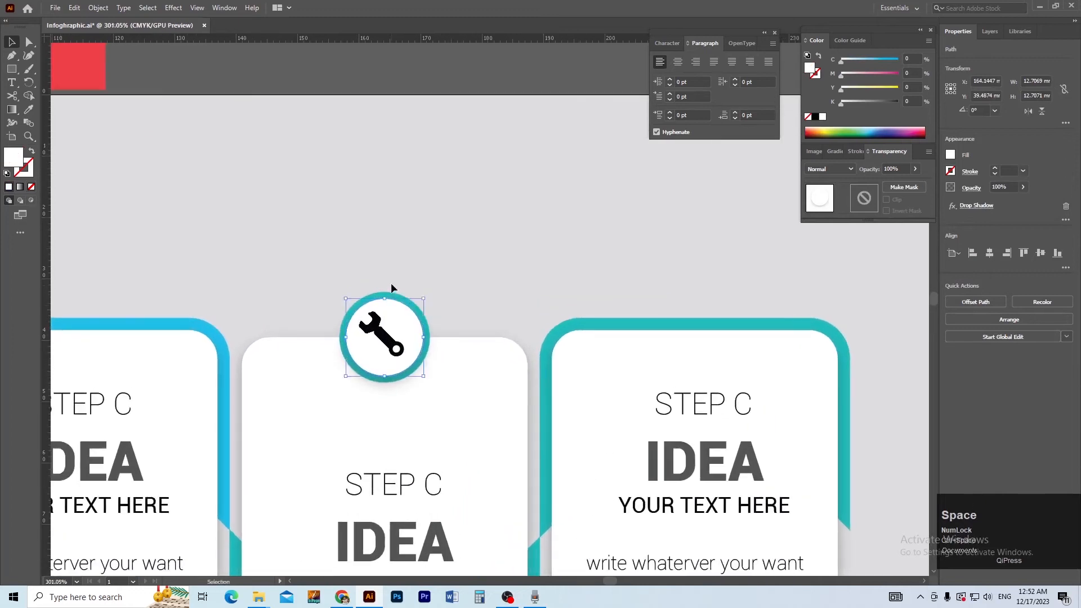
click(357, 292)
click(328, 320)
key(ctrl+y)
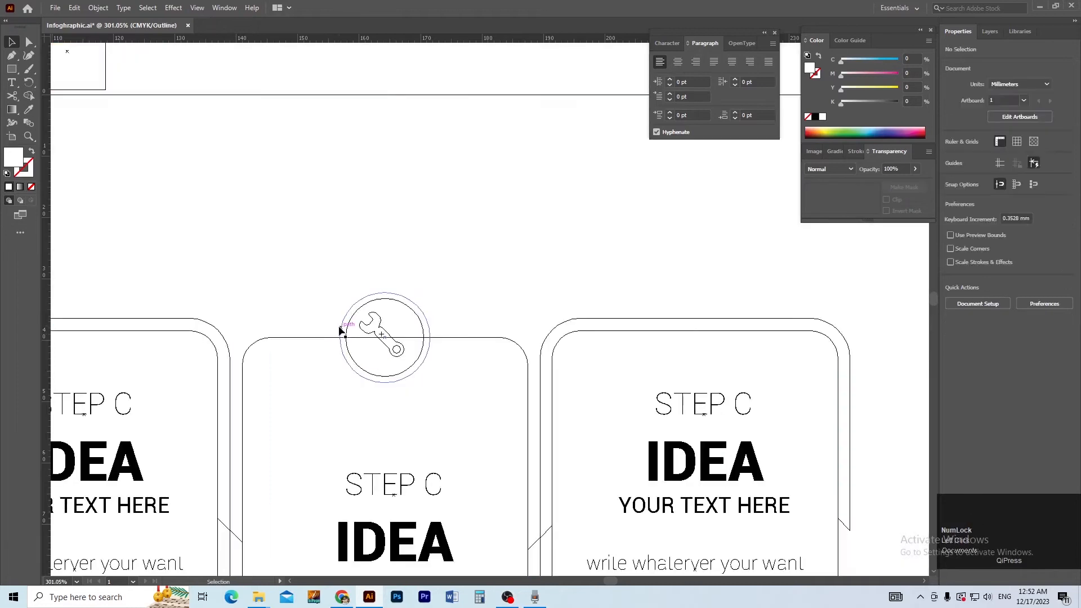
ctrl+click(344, 327)
key(ctrl+y)
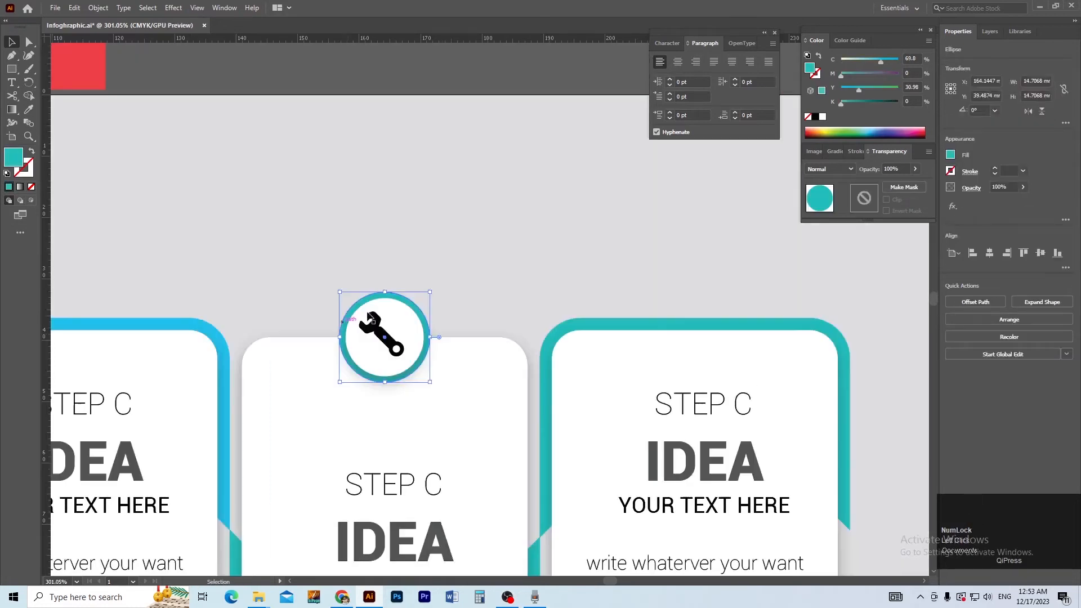
alt+click(430, 340)
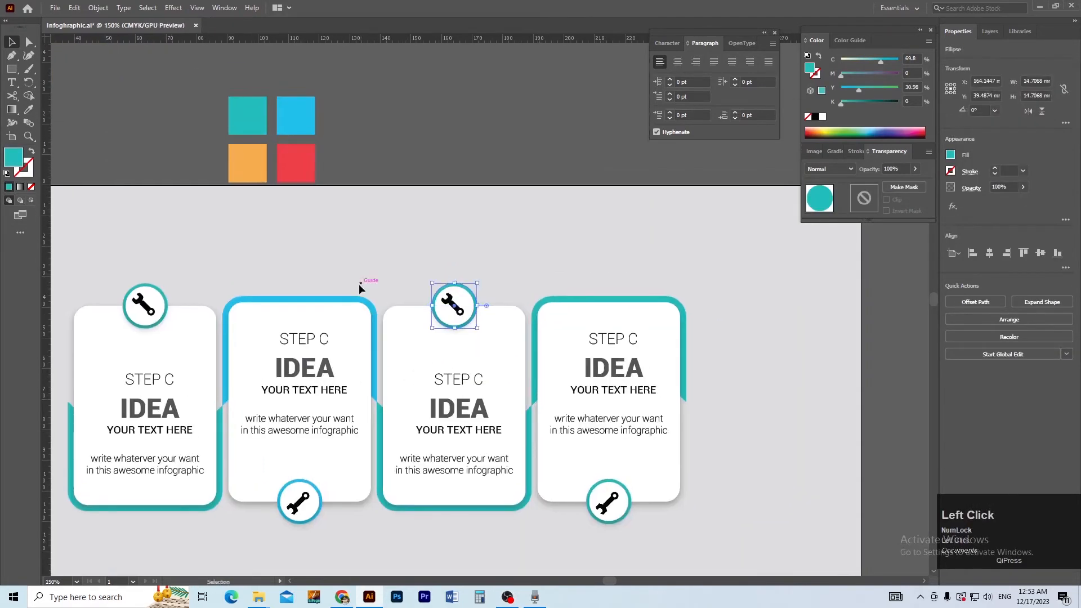
key(i)
click(261, 163)
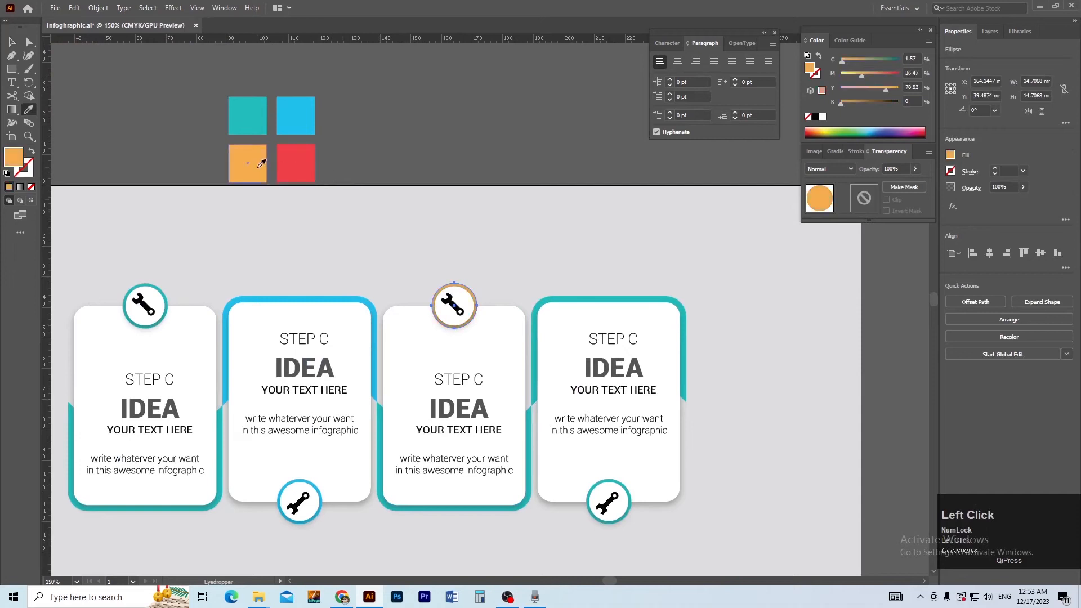
ctrl+click(384, 232)
- Select the third card's teal frame in outline view and recolour it with the sampled orange swatch colour
drag(382, 474, 434, 501)
key(ctrl+t)
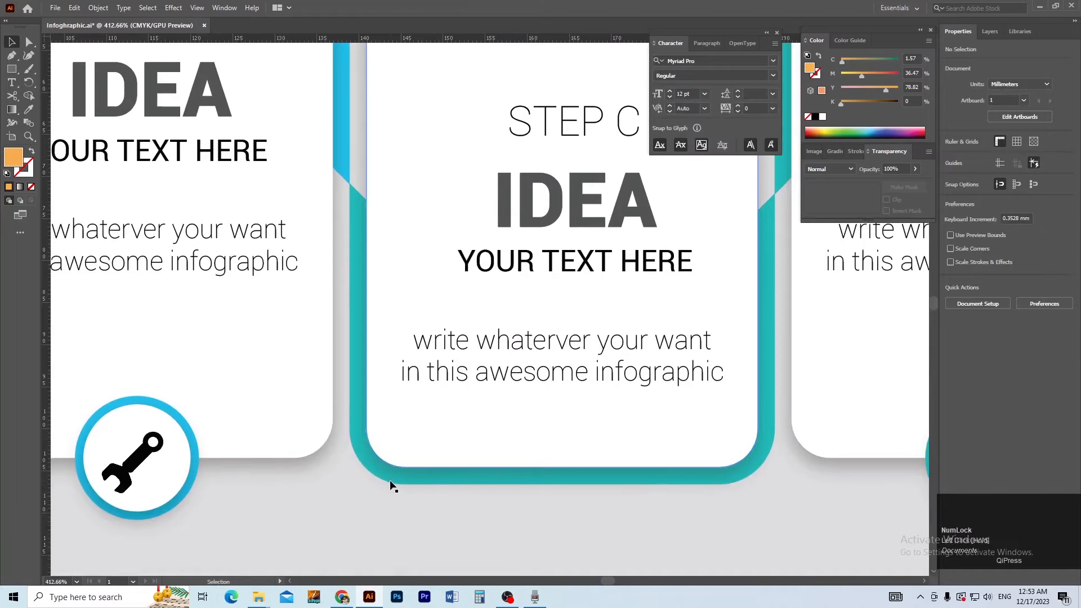
key(ctrl+y)
click(387, 485)
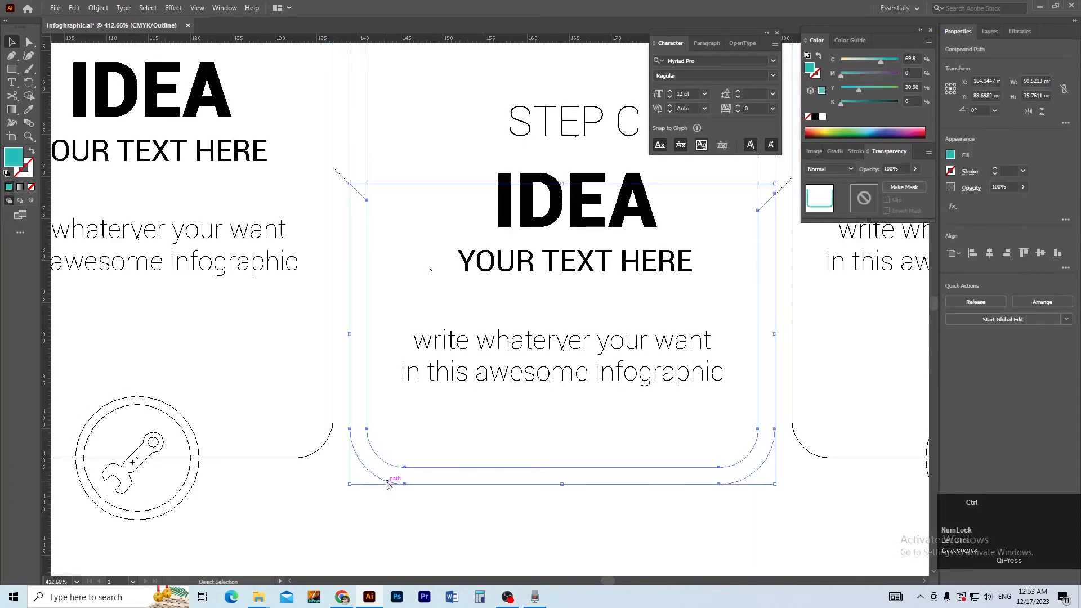
key(ctrl+y)
ctrl+alt+click(447, 357)
ctrl+alt+click(447, 357)
ctrl+alt+click(451, 360)
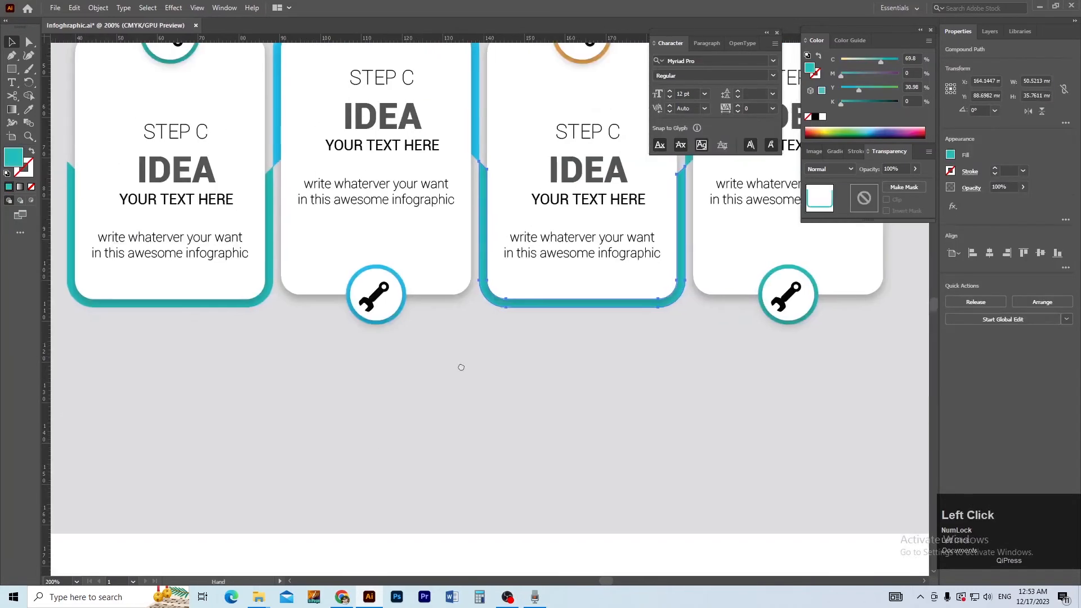
ctrl+alt+click(374, 337)
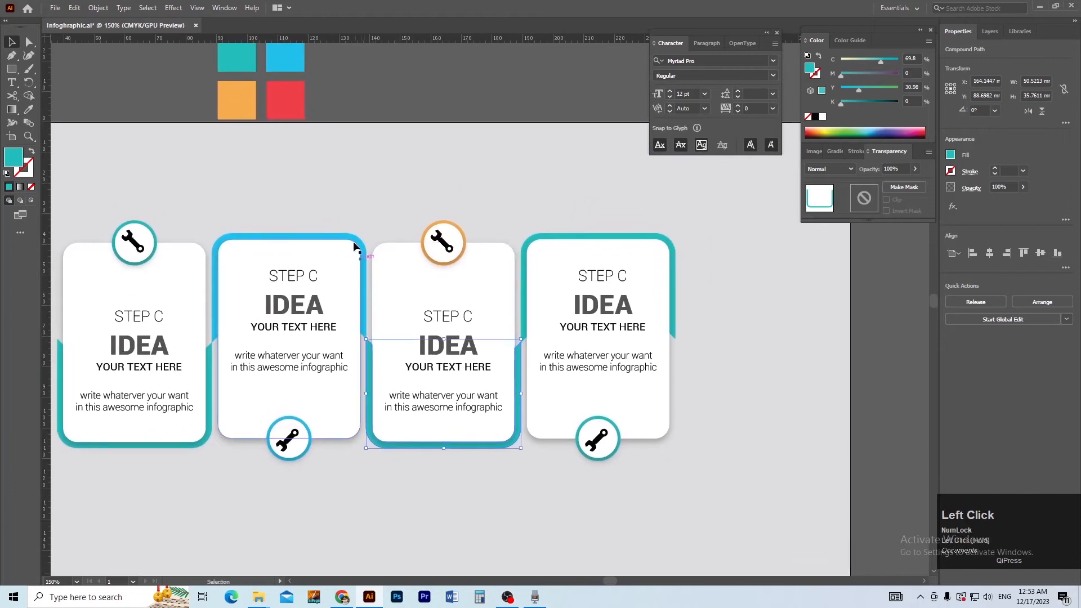
key(i)
click(236, 101)
key(v)
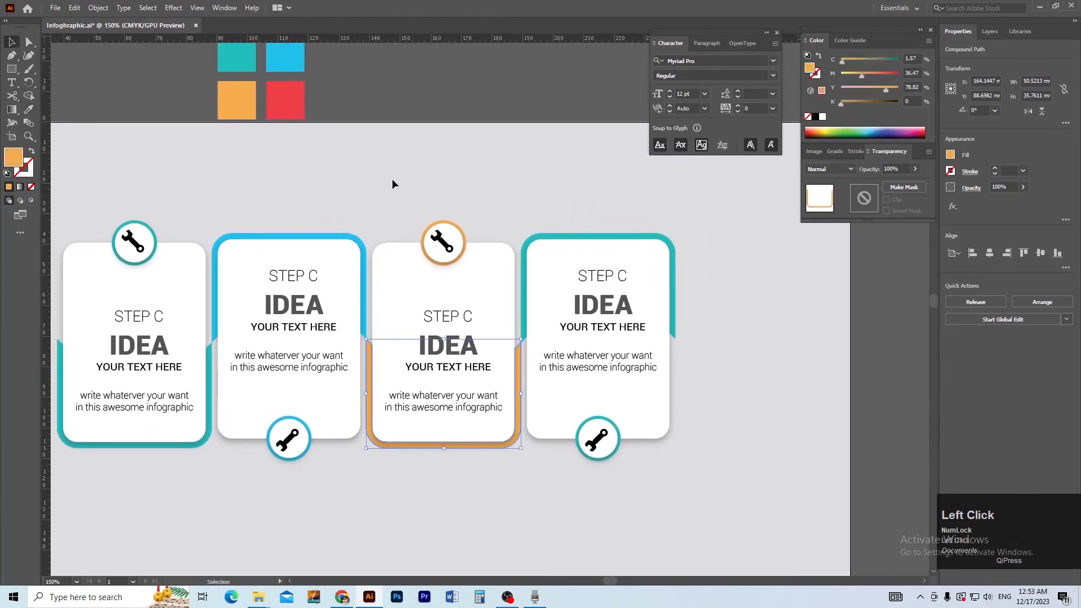
click(428, 208)
- Recolour the fourth card's teal frame with the red sampled from the swatch above the artboard
drag(552, 243, 413, 250)
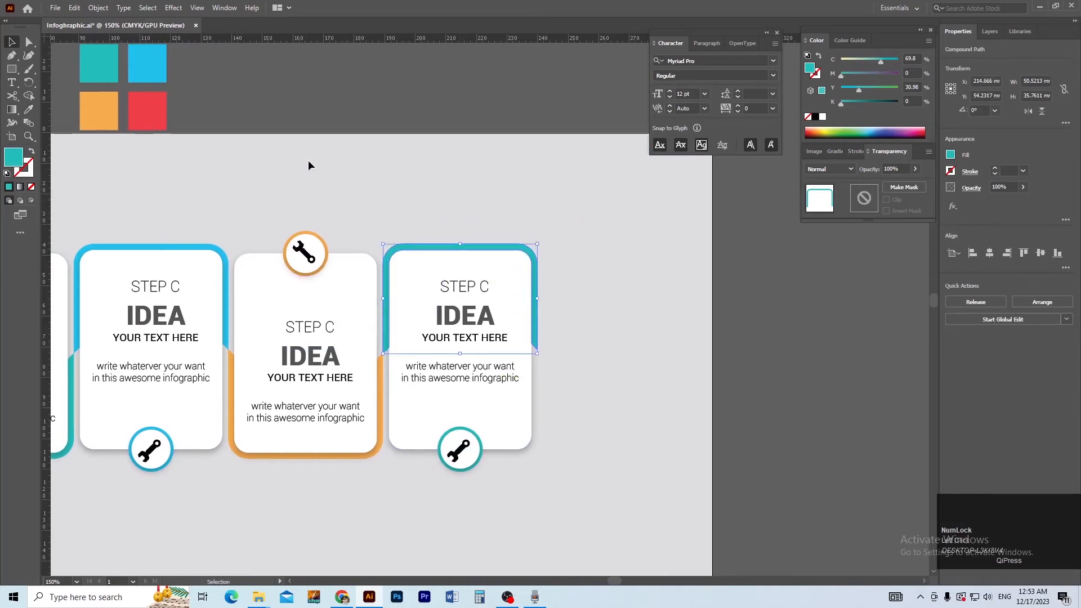
key(i)
click(158, 115)
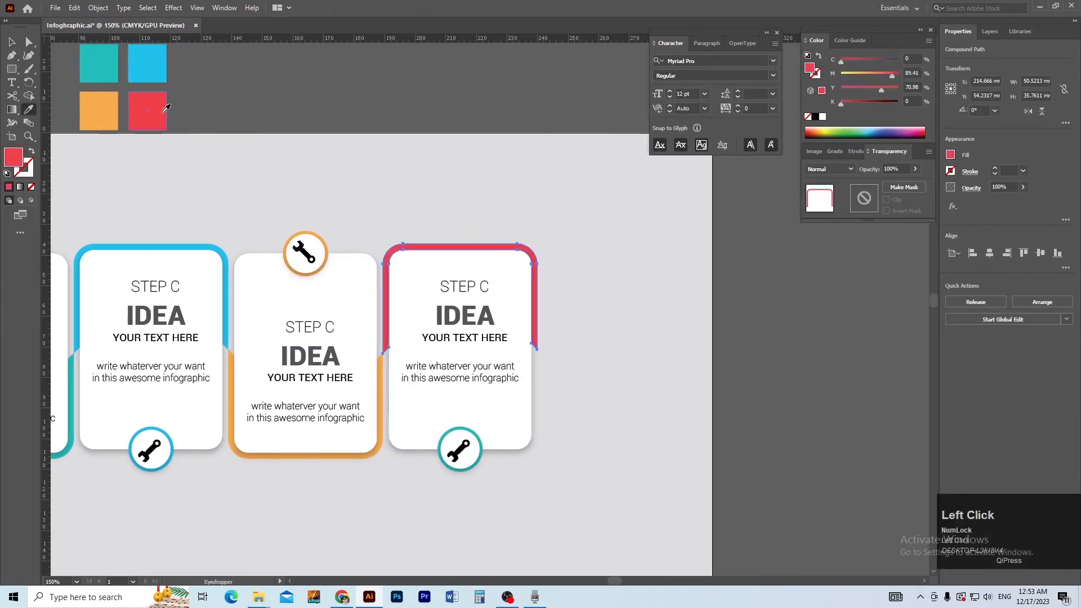
key(v)
click(354, 206)
key(space)
ctrl+click(491, 466)
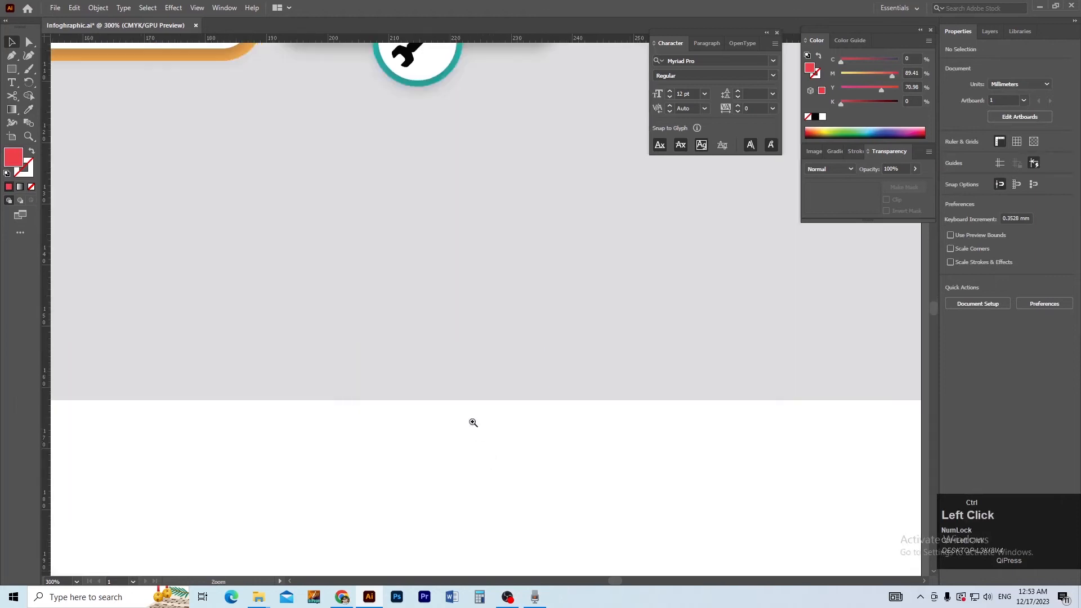
drag(463, 226, 413, 375)
drag(384, 316, 387, 357)
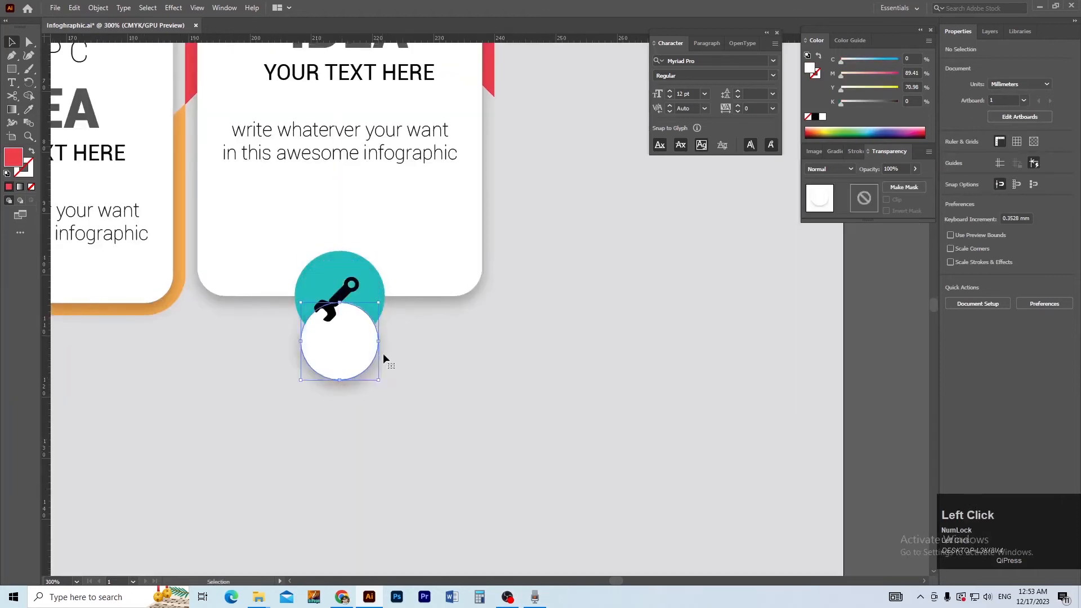
key(ctrl+z)
click(411, 386)
ctrl+click(450, 375)
ctrl+click(450, 375)
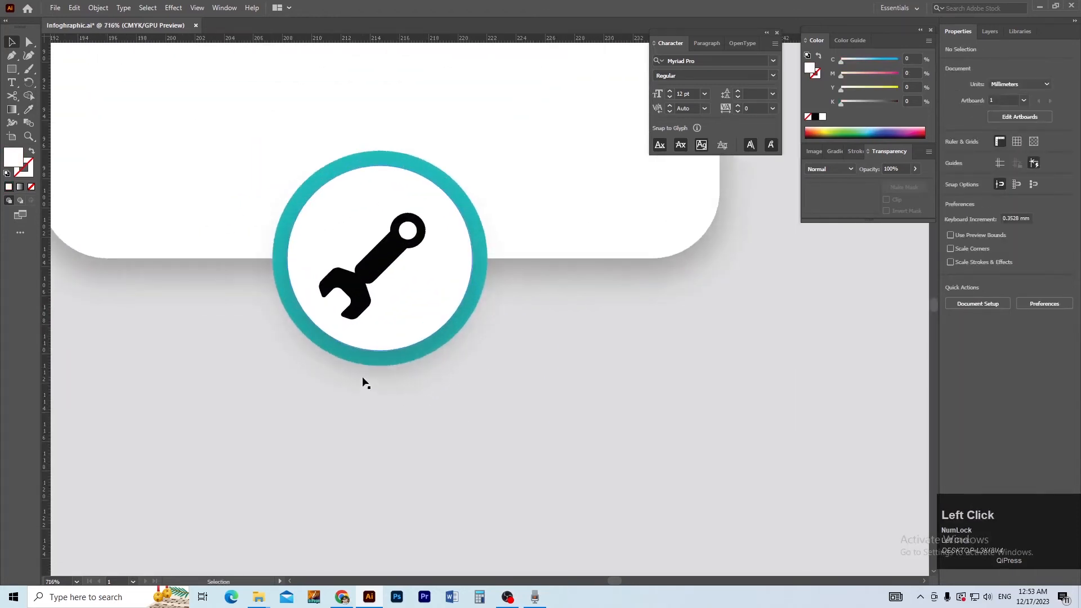
drag(370, 372, 364, 404)
key(ctrl+z)
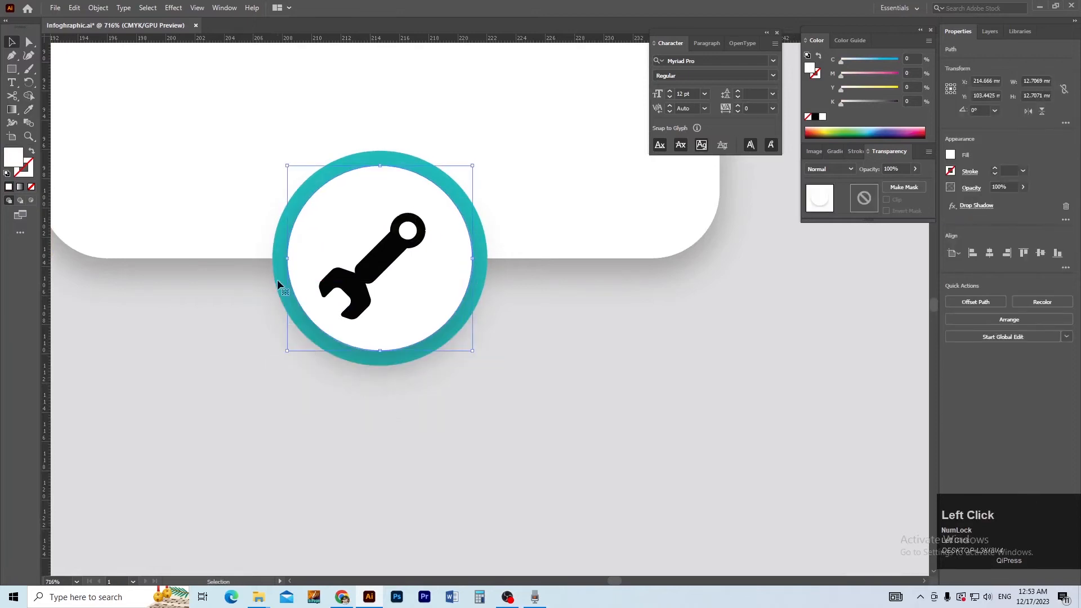
- Select the fourth card's outer icon circle in outline view and recolour it with the red sampled from the swatch
key(ctrl+y)
click(273, 287)
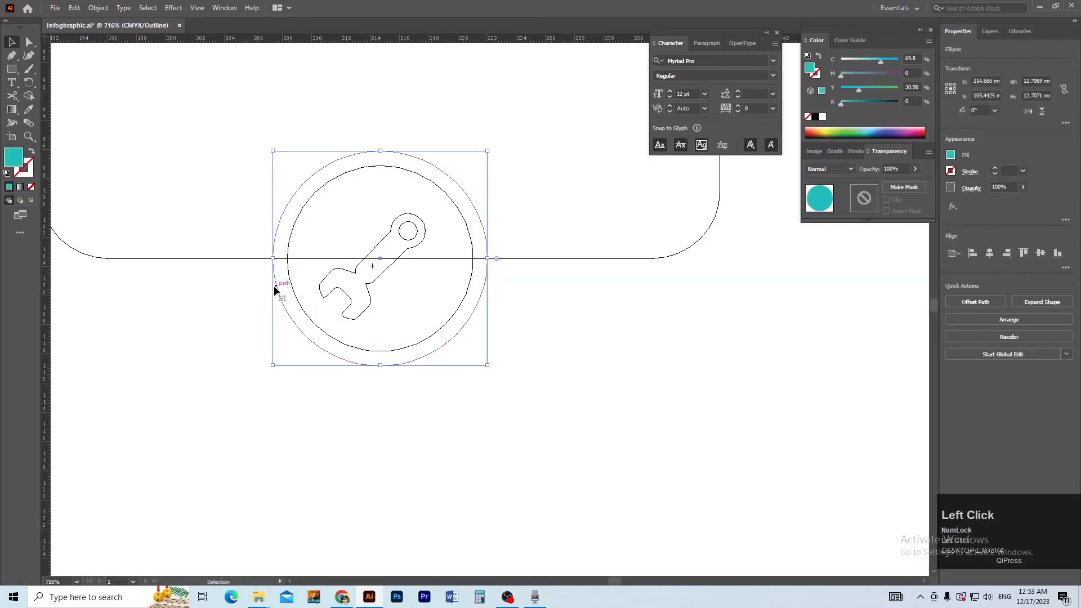
ctrl+alt+click(312, 288)
ctrl+alt+click(312, 288)
ctrl+alt+click(313, 288)
ctrl+alt+click(313, 288)
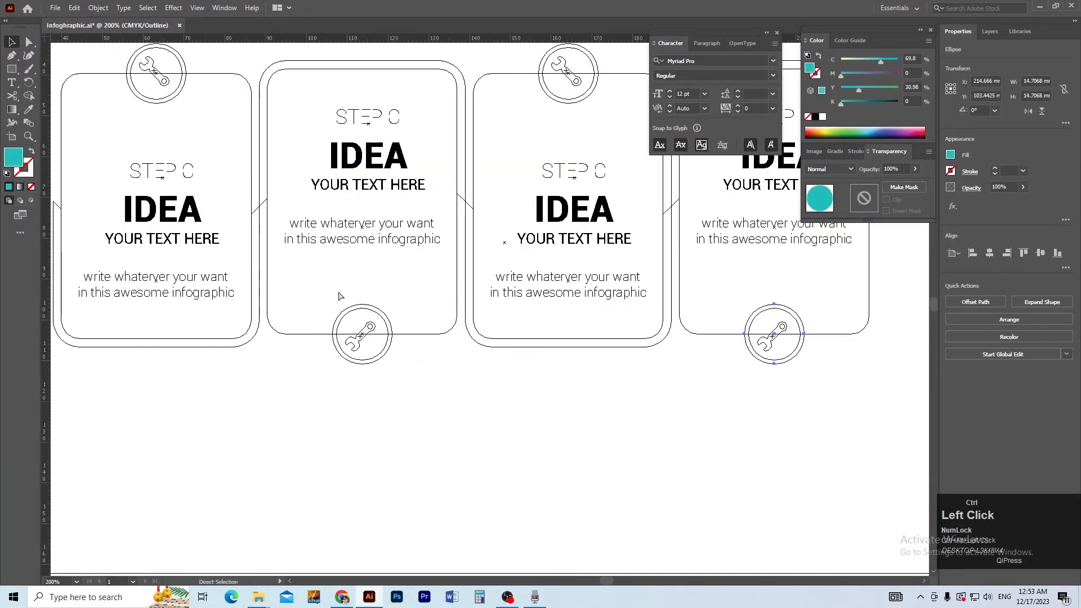
key(ctrl+y)
ctrl+alt+click(468, 245)
drag(468, 246, 393, 299)
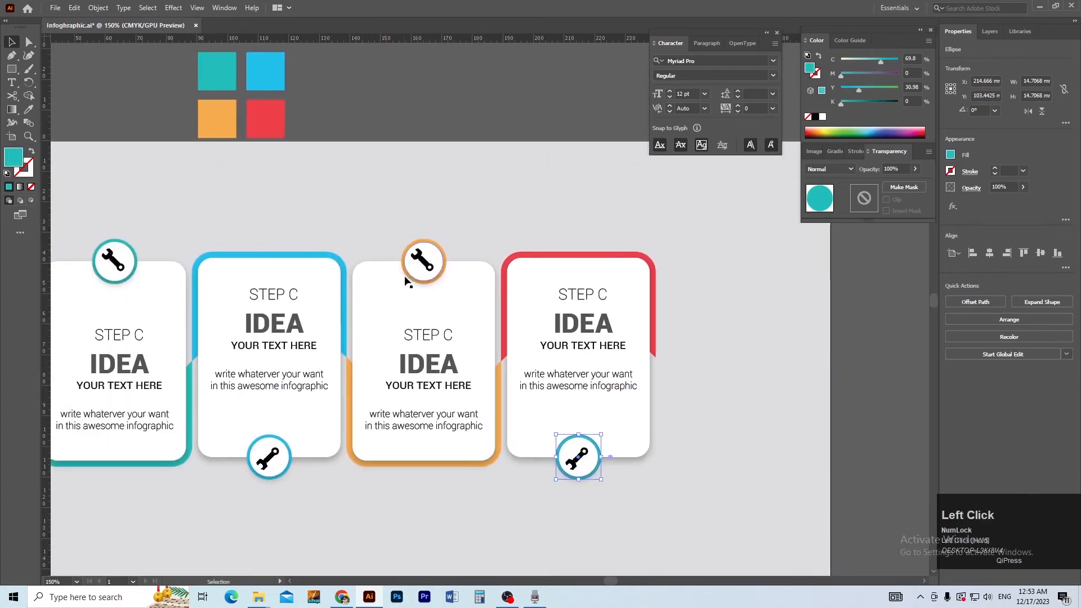
key(i)
click(280, 117)
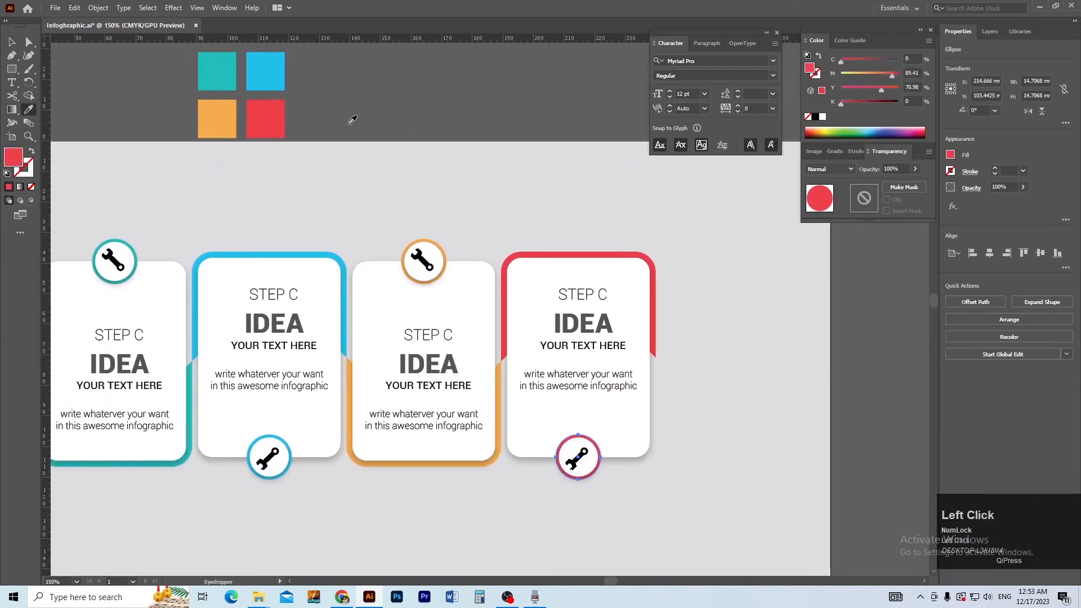
key(v)
click(359, 192)
- Move the spare house, magnifier and scissors icons onto the artboard, with the house just below the second card's icon circle
ctrl+alt+click(369, 297)
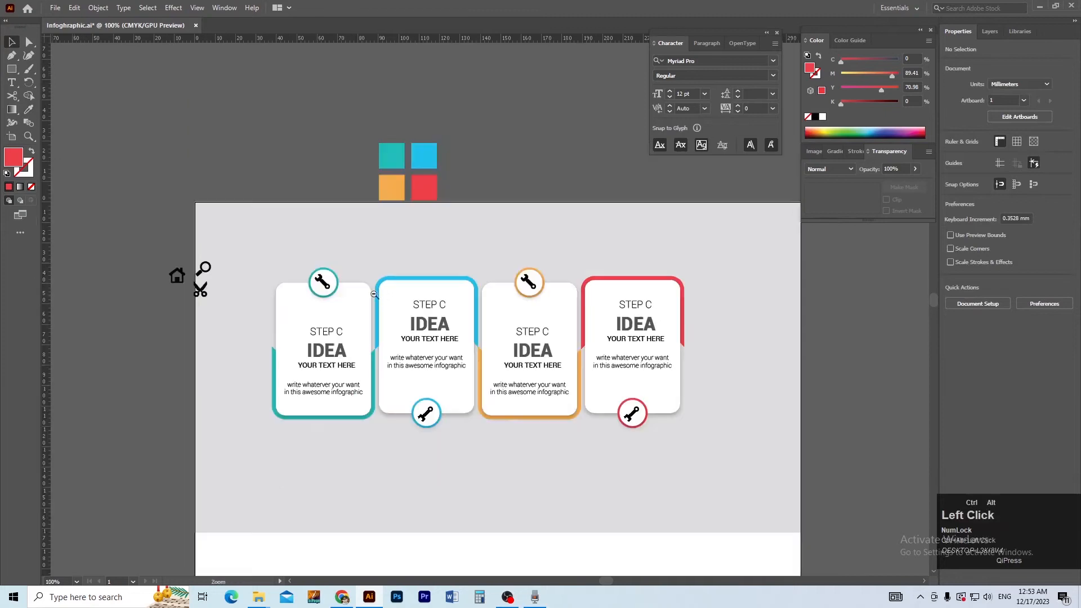
ctrl+alt+click(364, 275)
drag(394, 348, 392, 344)
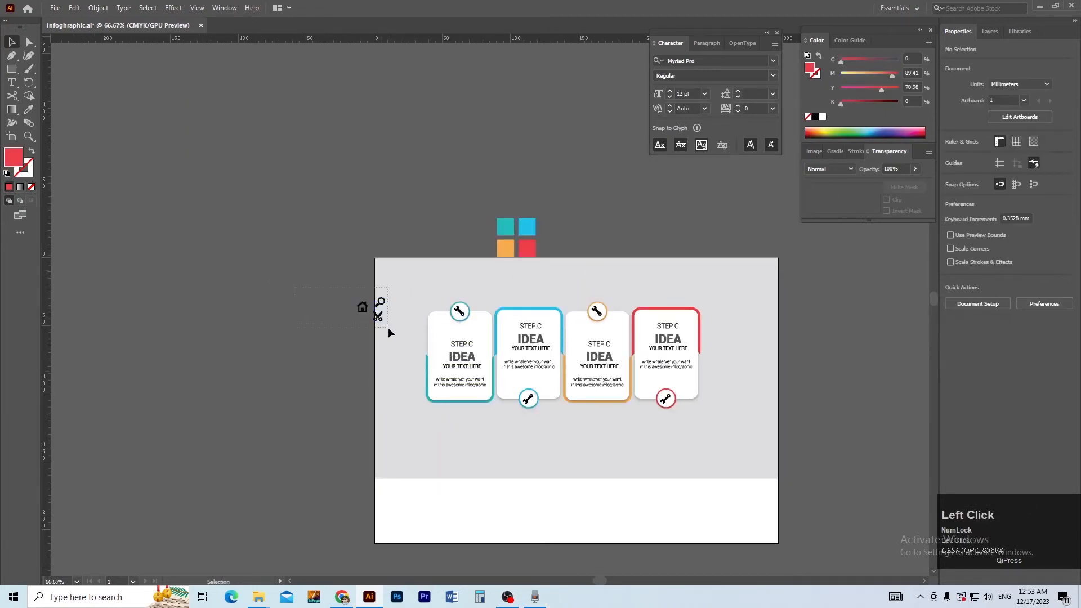
click(363, 307)
drag(364, 307, 459, 398)
ctrl+click(528, 373)
ctrl+click(530, 377)
click(457, 397)
drag(412, 138, 428, 415)
- Replace the second card's wrench with the house icon, centred horizontally and vertically in the white circle
click(384, 380)
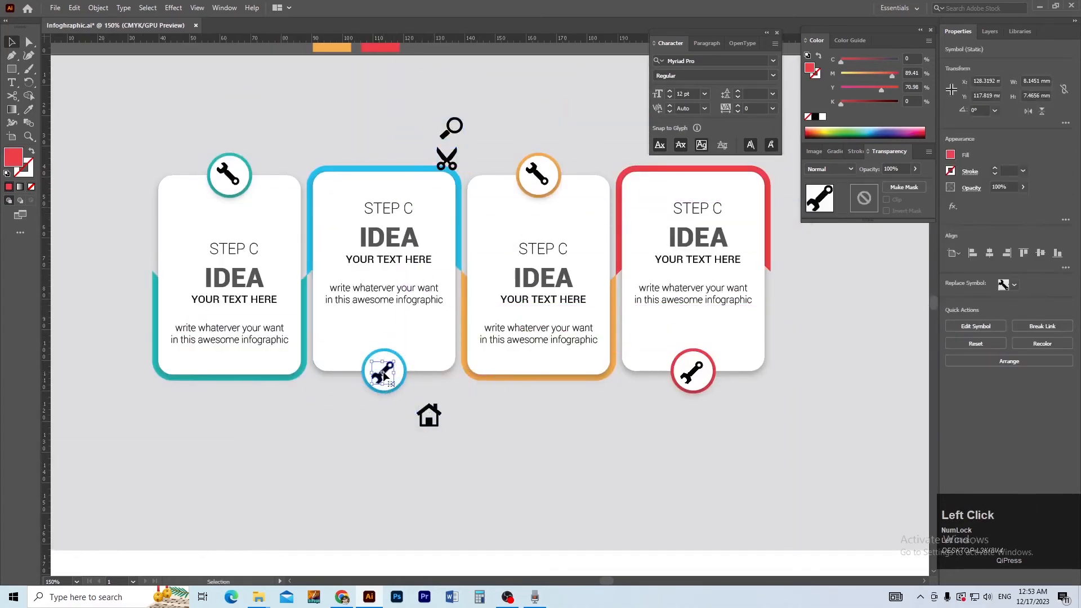
key(Delete)
click(429, 418)
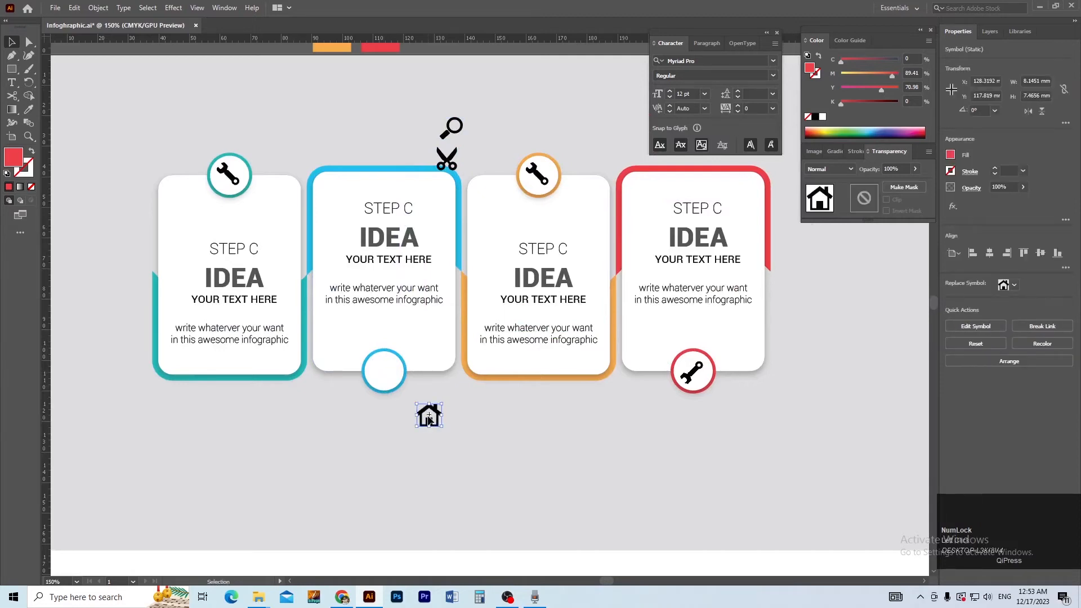
shift+click(393, 382)
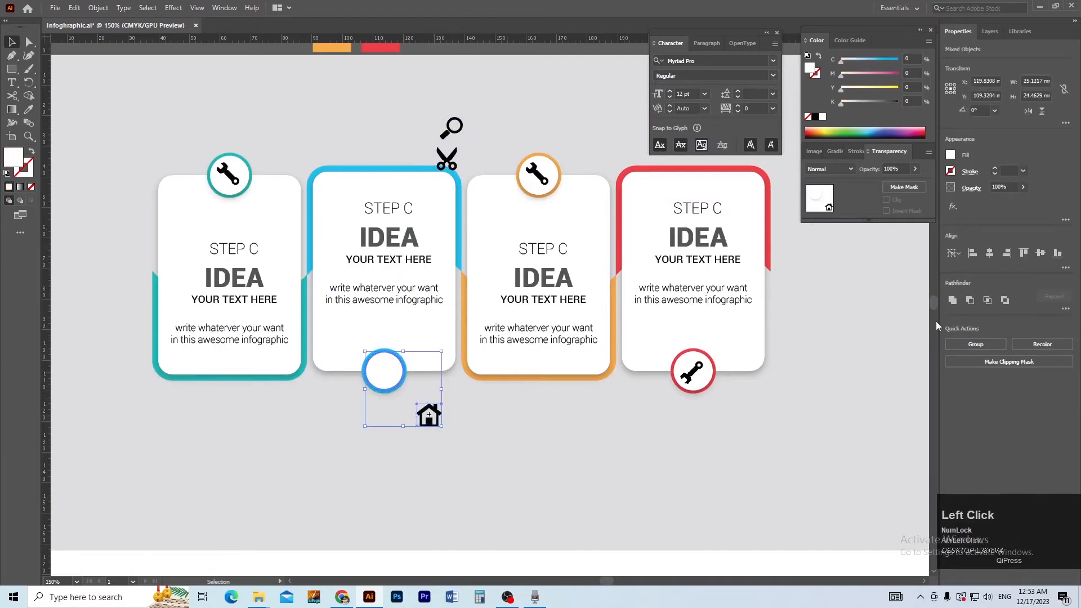
click(990, 258)
click(1041, 254)
click(594, 463)
- Move the scissors icon above the gap between the third and fourth cards and the magnifier above the third card's circle
drag(607, 425, 502, 480)
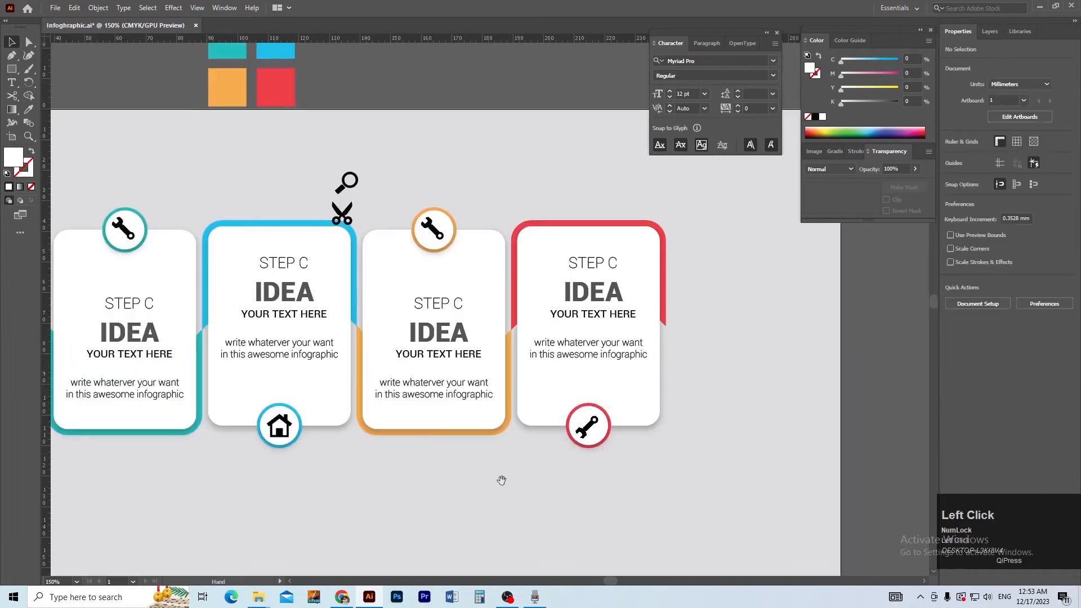
drag(341, 214, 504, 178)
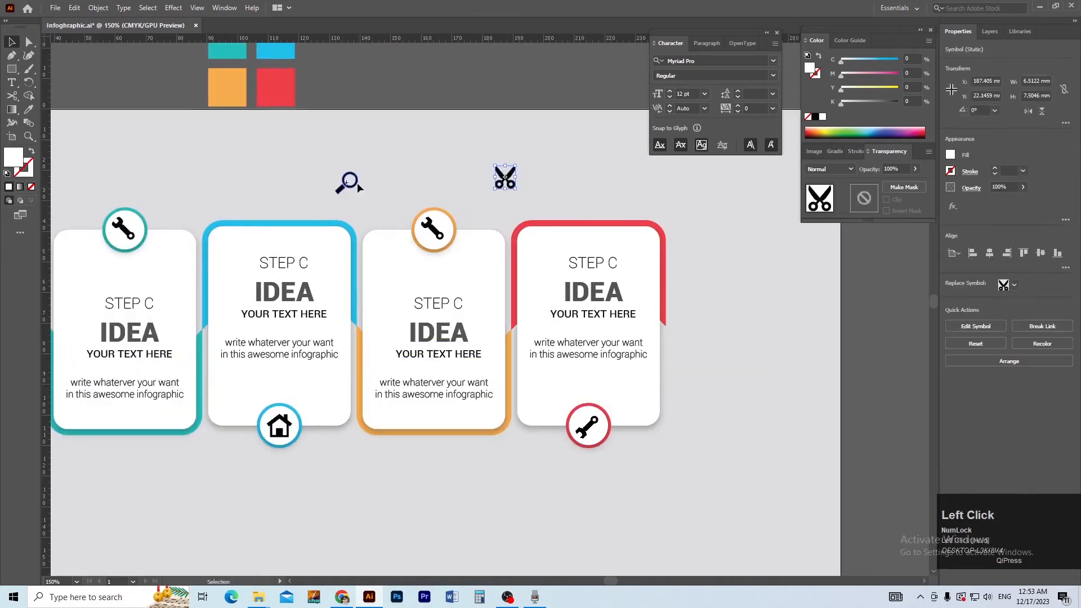
drag(346, 183, 438, 189)
- Delete the third card's wrench and centre the magnifier icon in its white circle both horizontally and vertically
click(431, 228)
key(Delete)
click(438, 188)
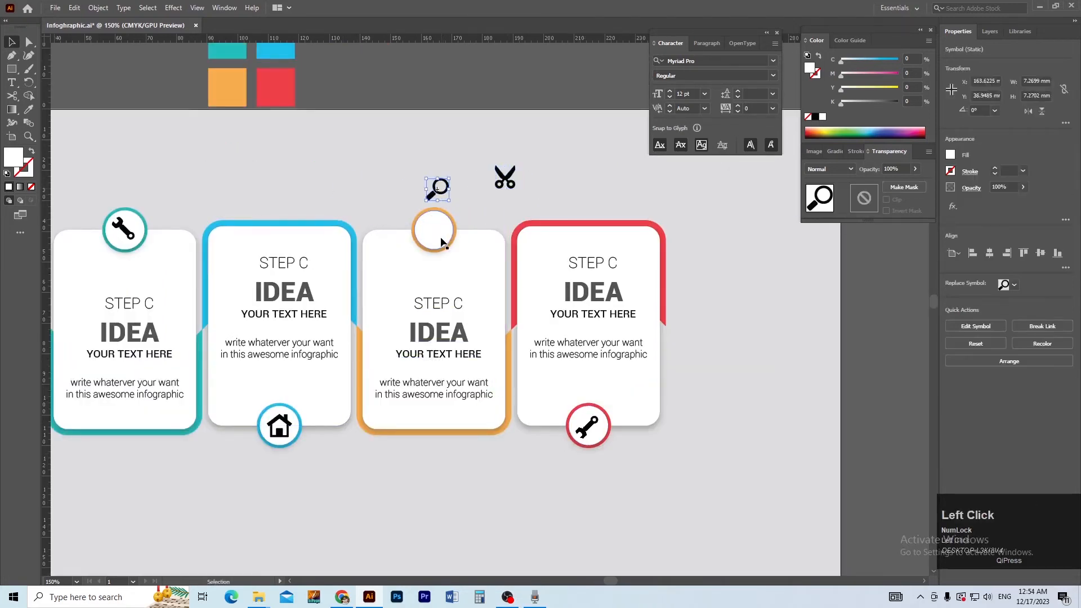
shift+click(440, 236)
click(440, 231)
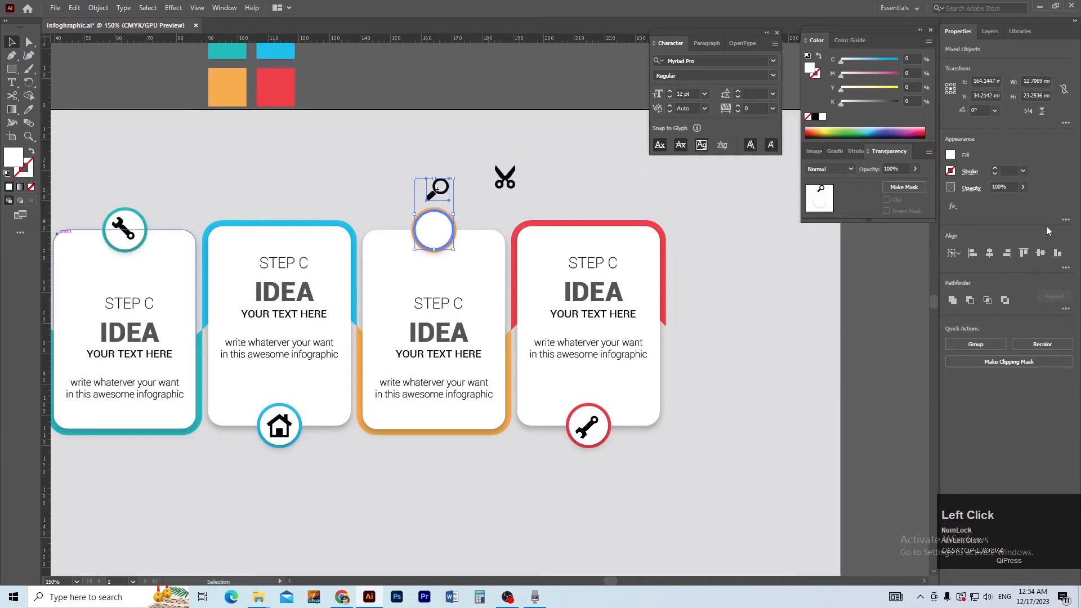
click(994, 254)
click(1040, 253)
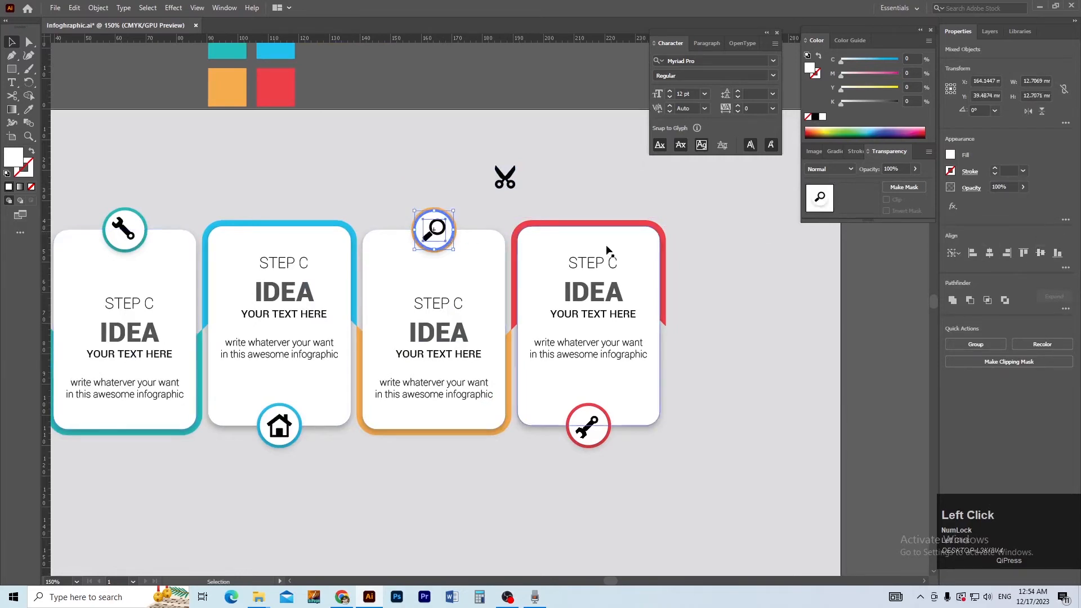
- Swap the fourth card's wrench for the scissors icon and centre it horizontally and vertically in the white circle
click(505, 178)
drag(591, 204, 496, 175)
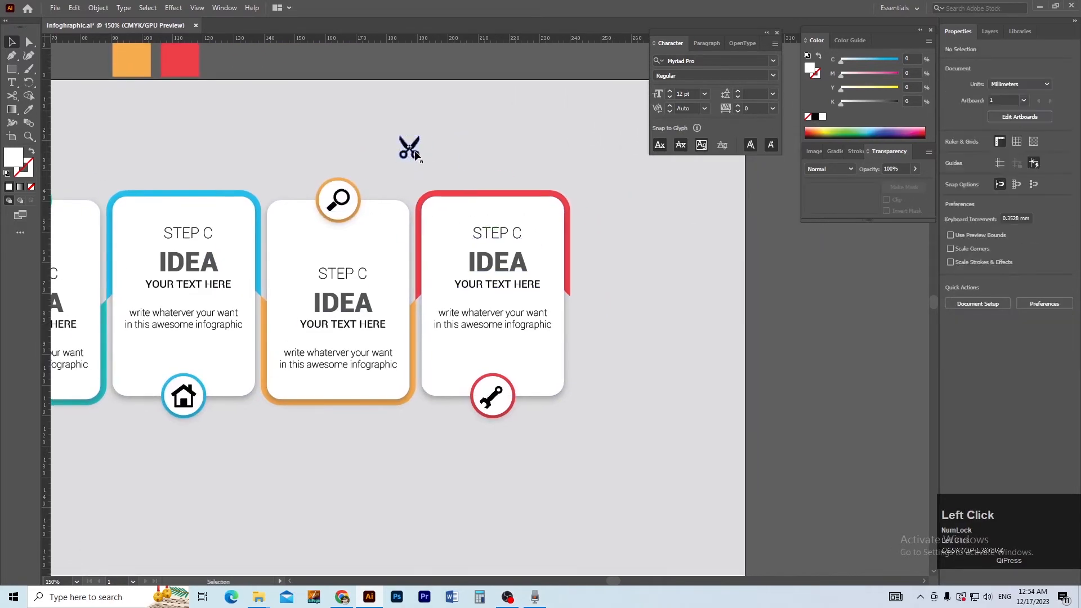
drag(415, 149, 652, 305)
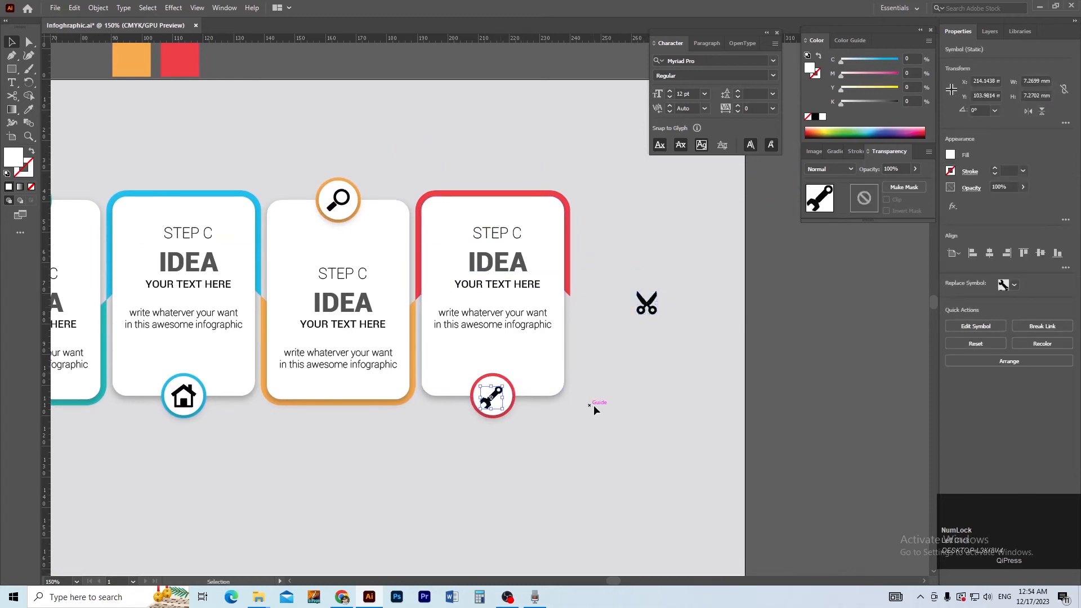
key(Delete)
click(595, 404)
drag(635, 314, 552, 422)
shift+click(500, 411)
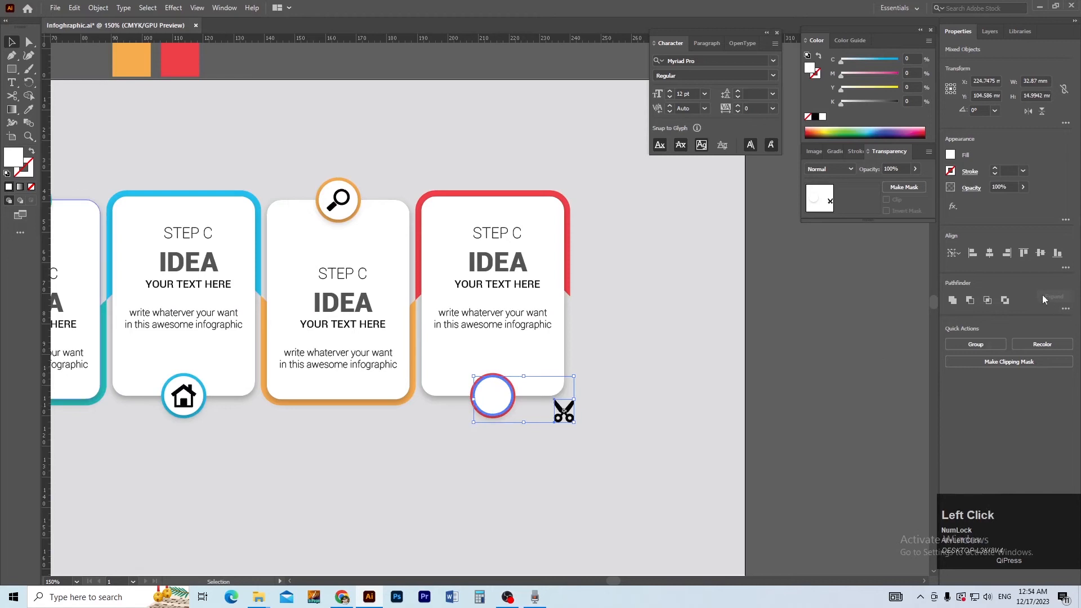
click(990, 253)
click(1040, 253)
click(711, 405)
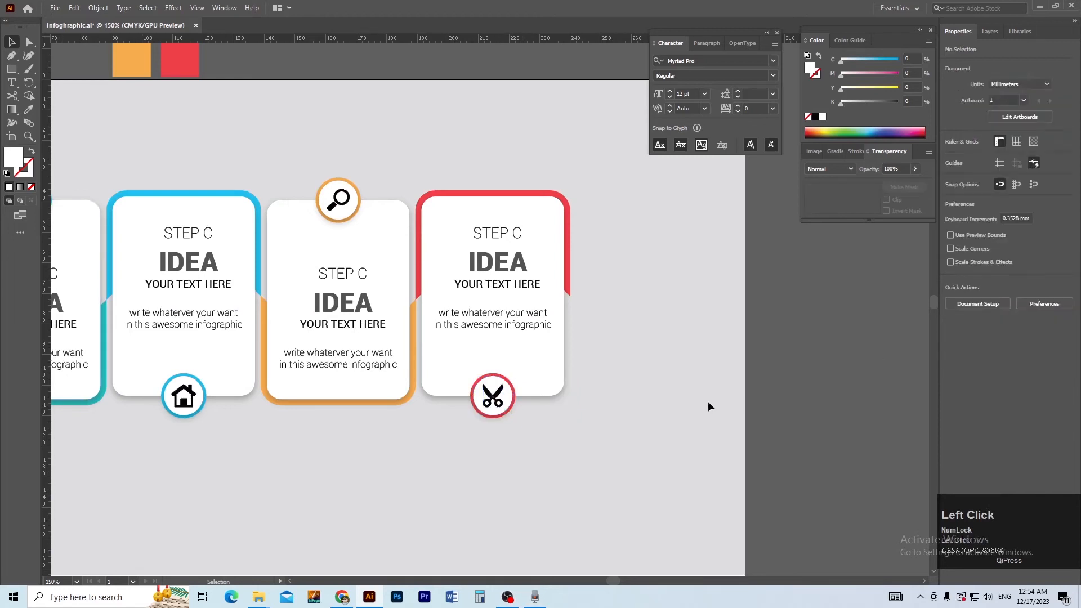
- Save the document with the four recoloured icon cards
ctrl+alt+click(483, 390)
ctrl+alt+click(483, 389)
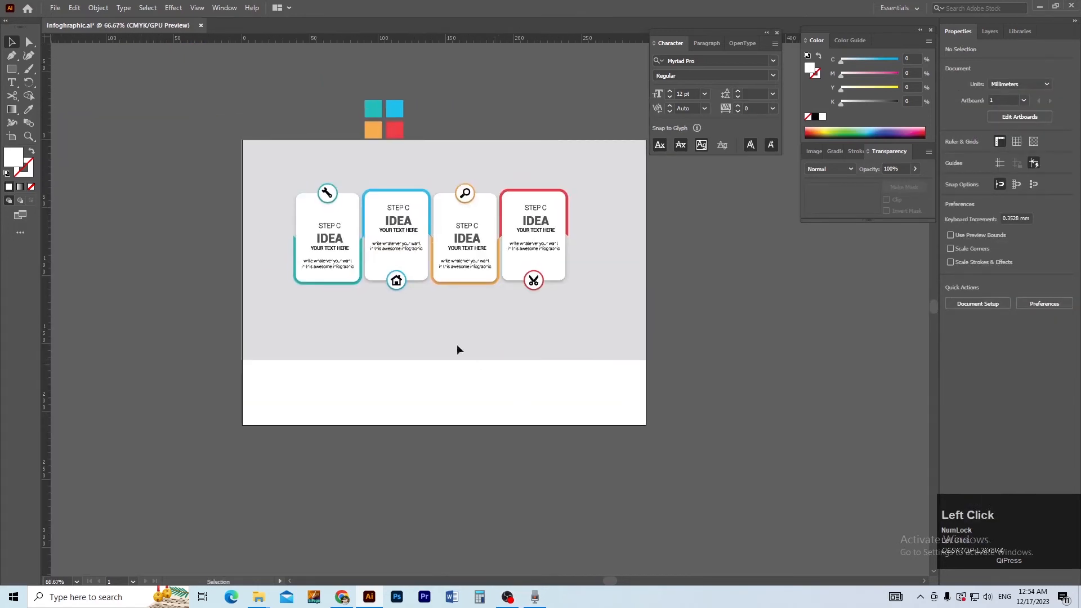
key(a)
ctrl+click(442, 285)
ctrl+click(463, 270)
drag(464, 270, 462, 296)
key(ctrl+s)
ctrl+click(403, 271)
drag(405, 274, 334, 276)
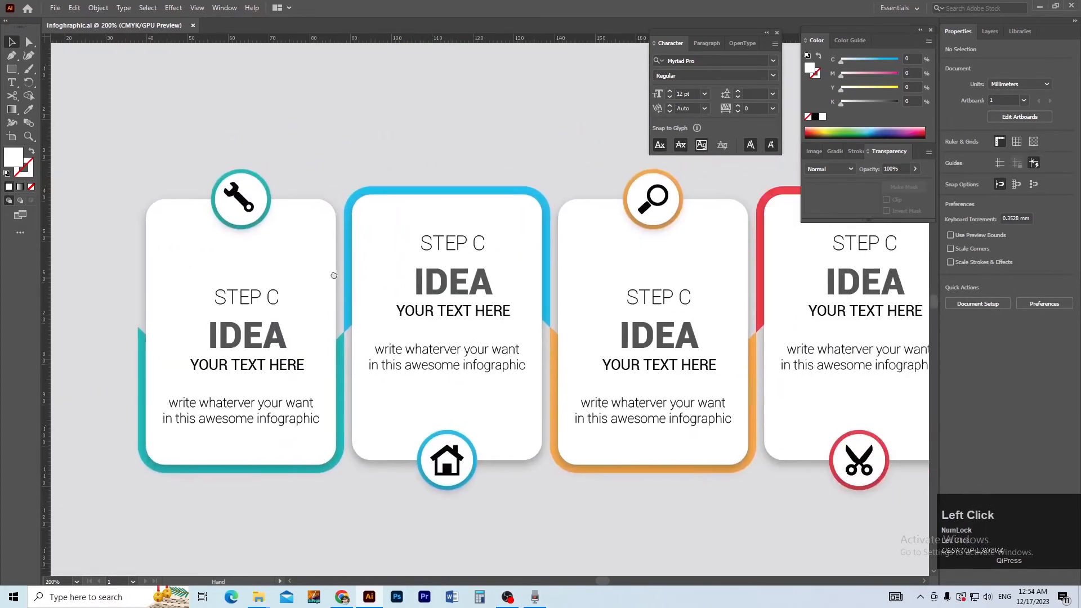
ctrl+alt+click(372, 259)
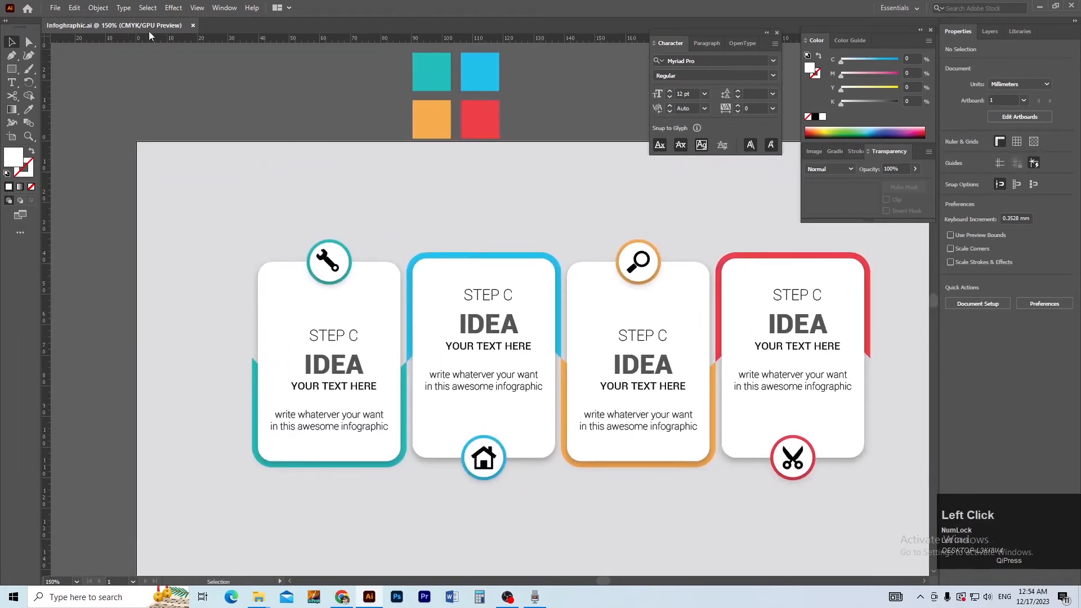
- Unlock the grey background rectangle and stretch its lower edge down to the artboard's bottom so it covers the full page
click(95, 10)
click(142, 102)
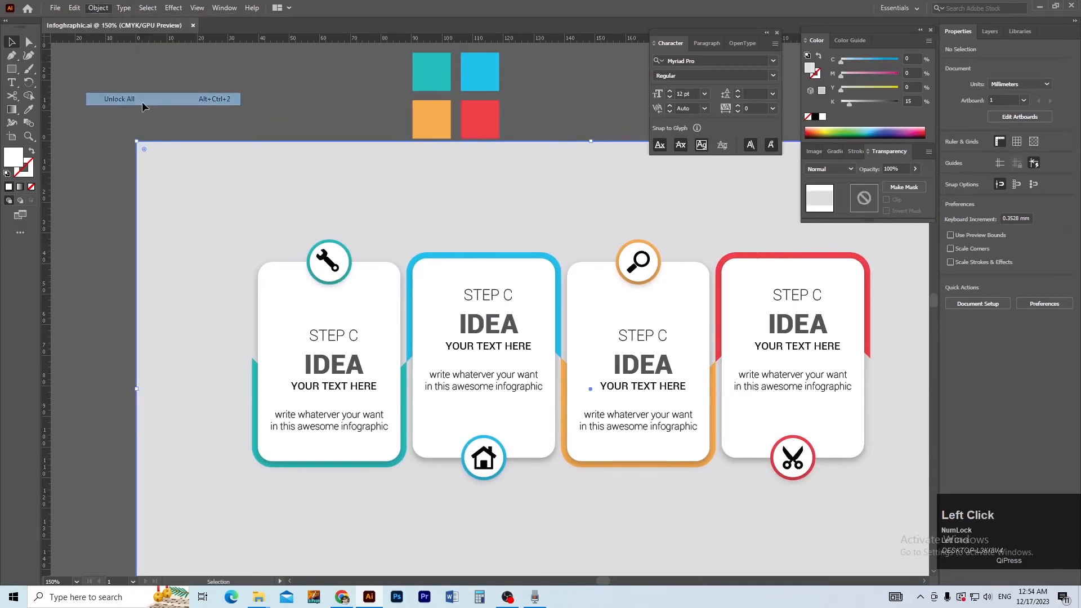
ctrl+alt+click(417, 214)
ctrl+alt+click(417, 214)
drag(391, 208, 174, 52)
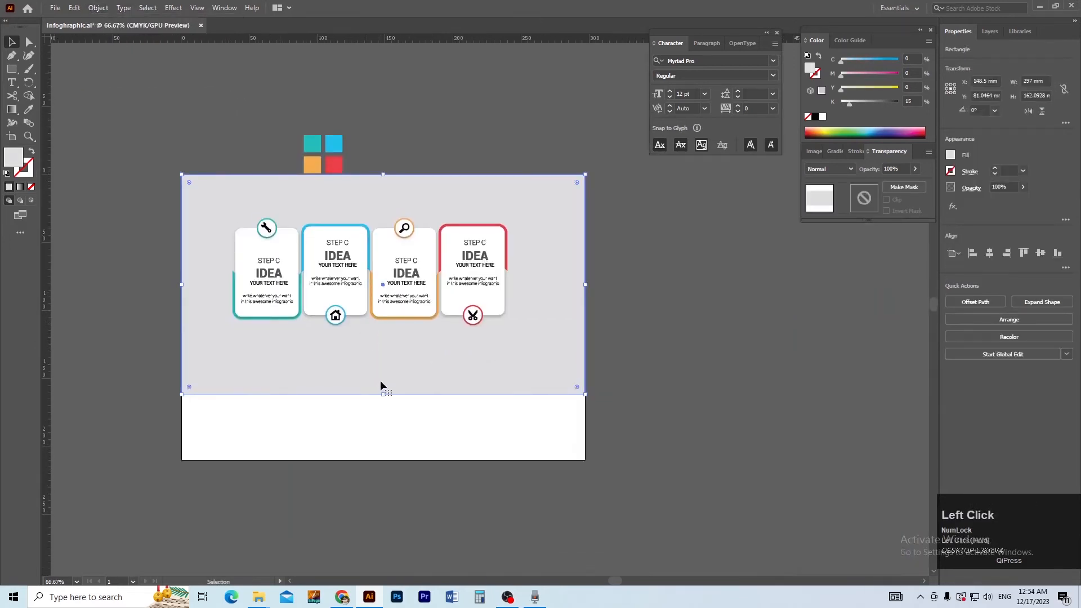
drag(382, 396, 390, 462)
ctrl+click(408, 391)
drag(385, 331, 393, 449)
- Select the grey background rectangle and lock it
click(117, 205)
click(187, 170)
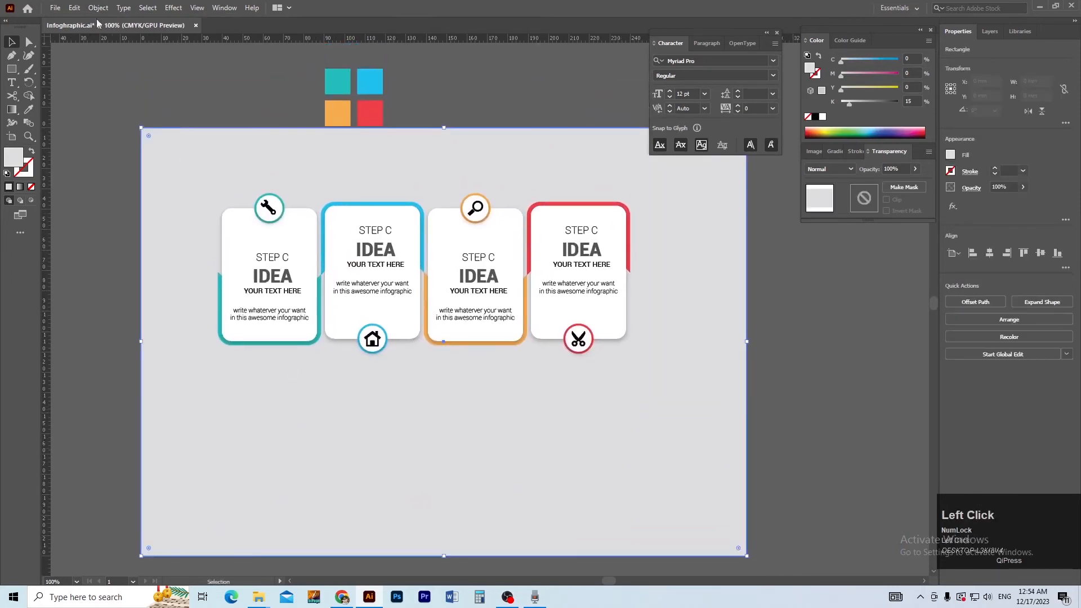
click(102, 9)
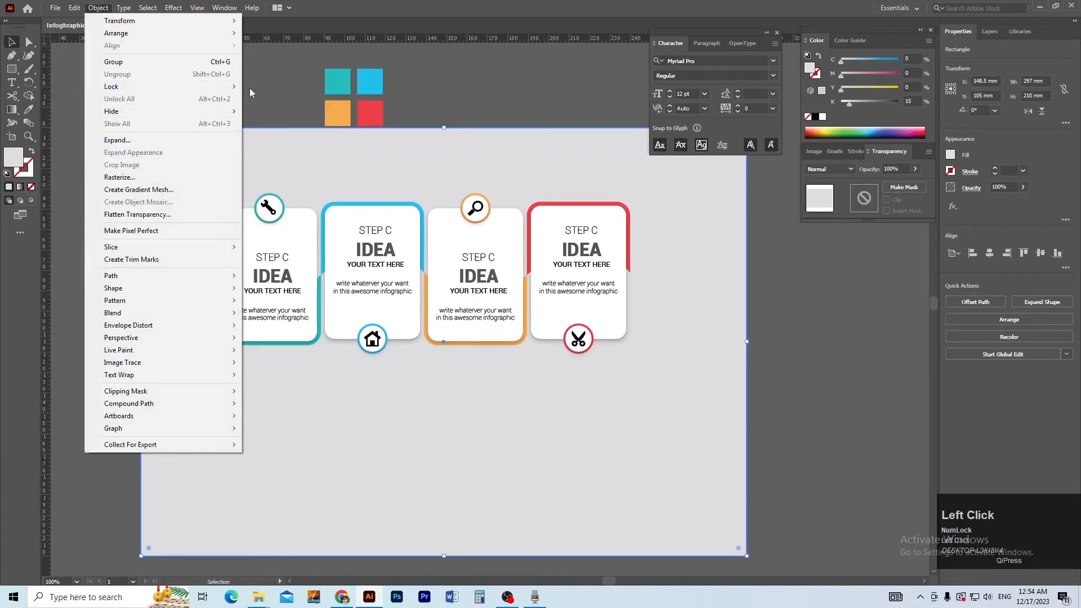
mouse_move(217, 91)
click(272, 87)
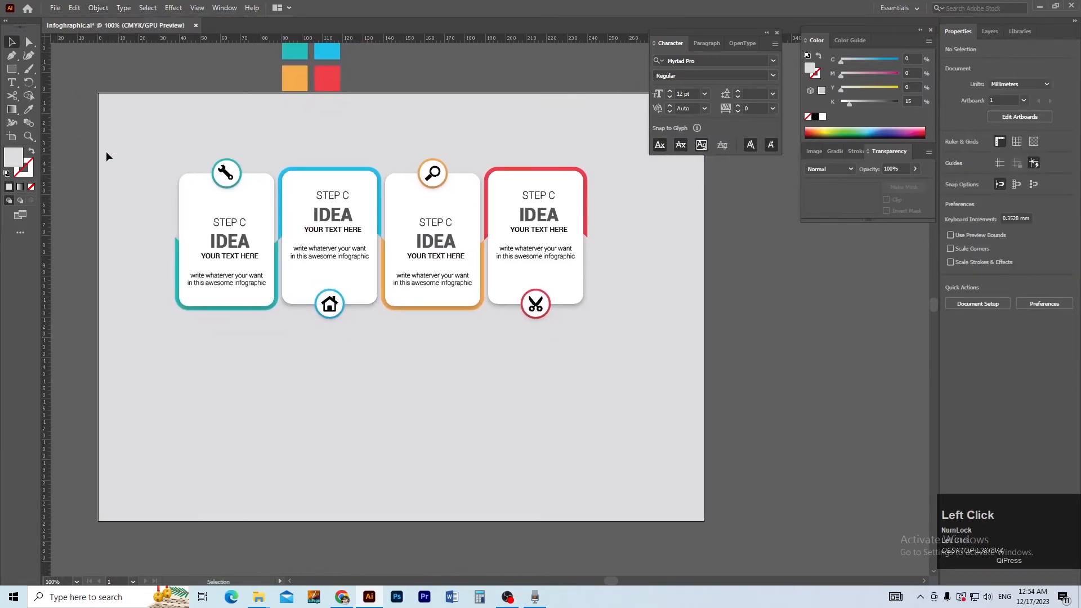
- Group all the card artwork and centre the group horizontally and vertically on the artboard
key(ctrl+a)
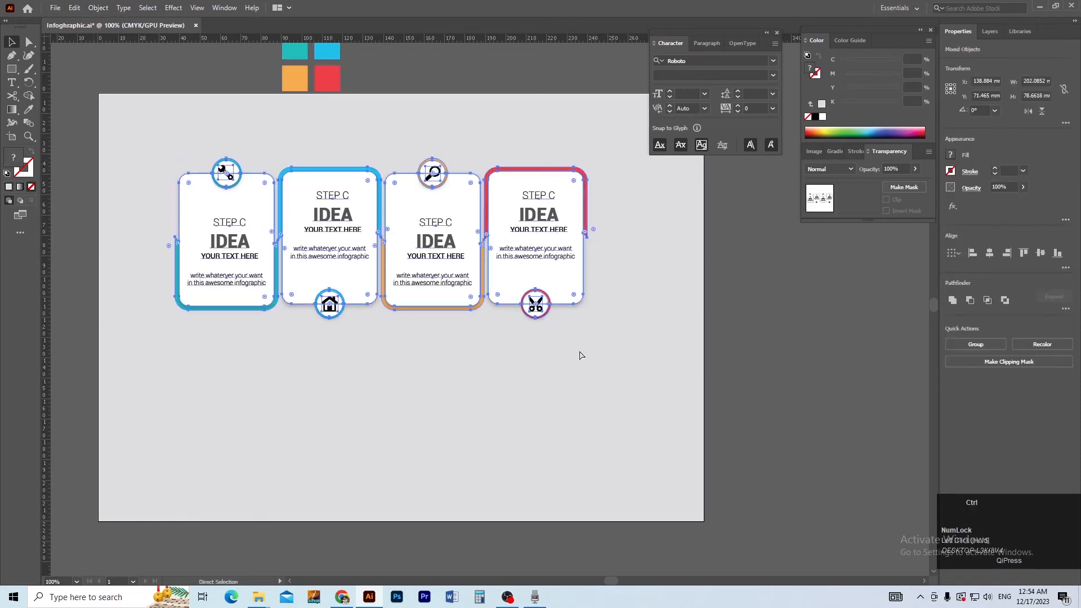
click(976, 344)
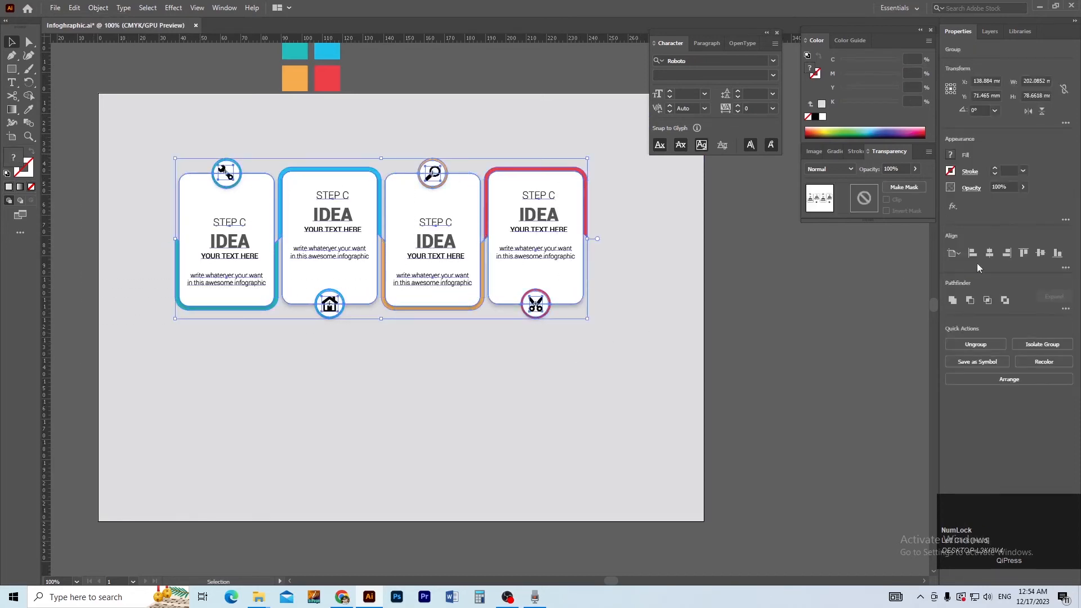
click(1036, 253)
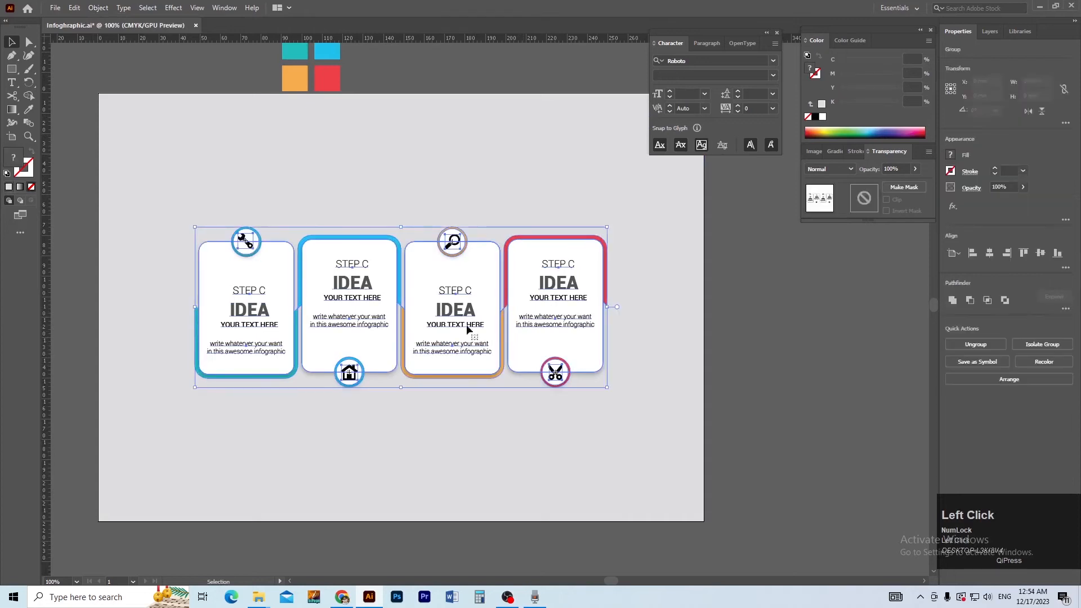
- Scale the card group up proportionally to about 269 mm wide by 105 mm high and centre it on the artboard again
drag(401, 227, 419, 174)
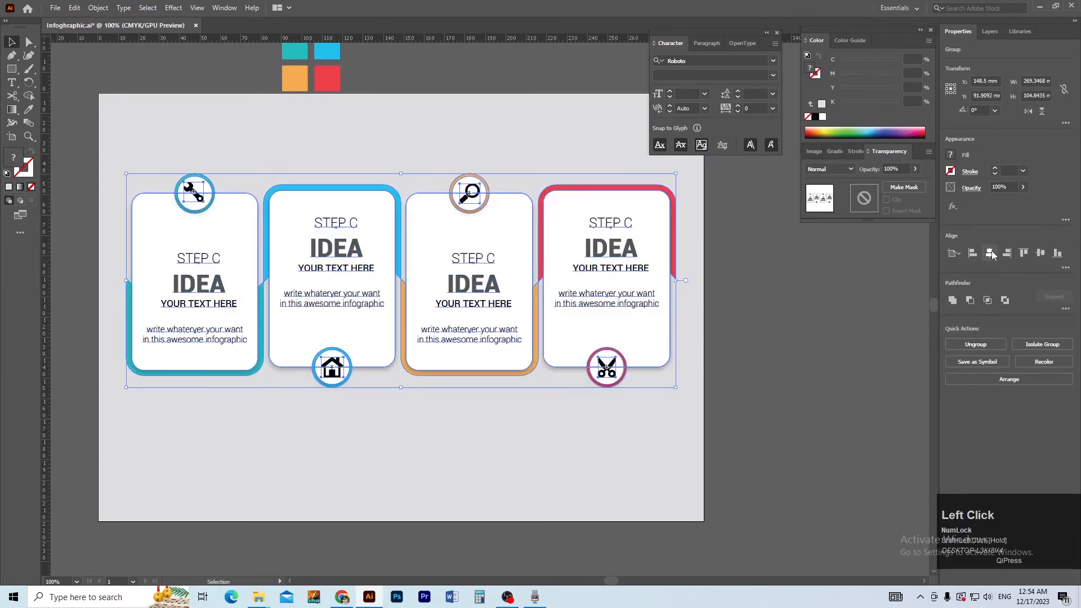
click(1041, 254)
click(714, 359)
ctrl+click(480, 350)
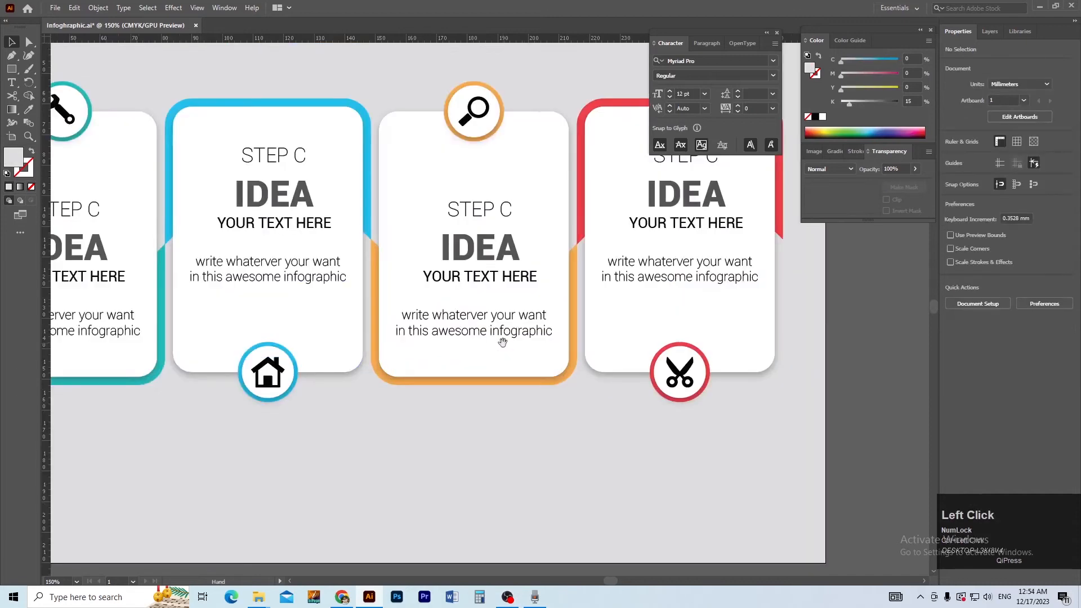
- Examine the enlarged card layout up close and across the full artboard
drag(501, 342, 521, 355)
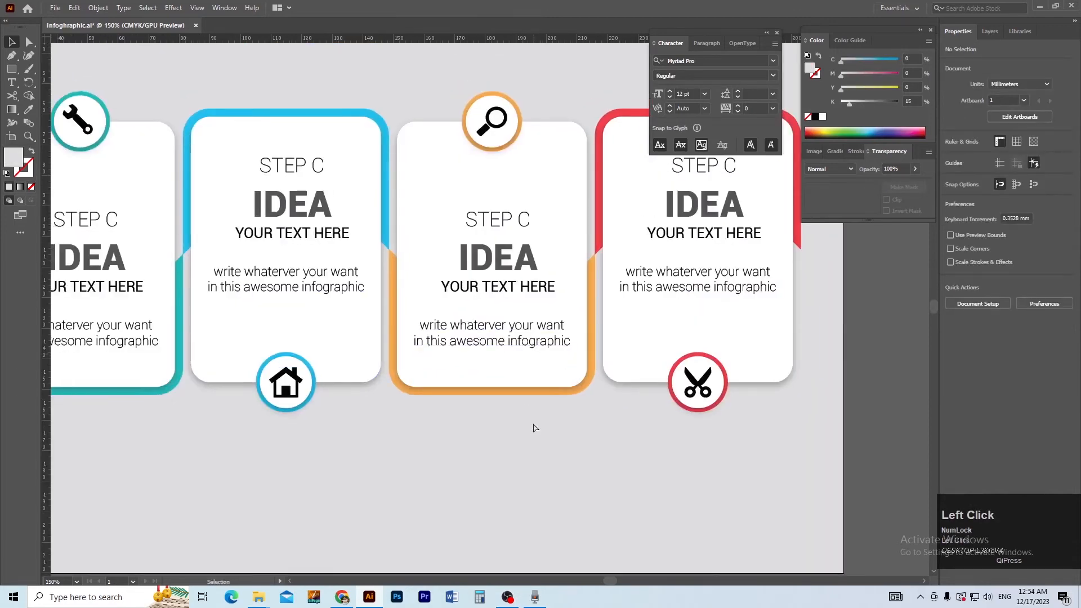
drag(495, 125, 605, 242)
drag(544, 217, 493, 221)
drag(563, 249, 495, 263)
click(451, 248)
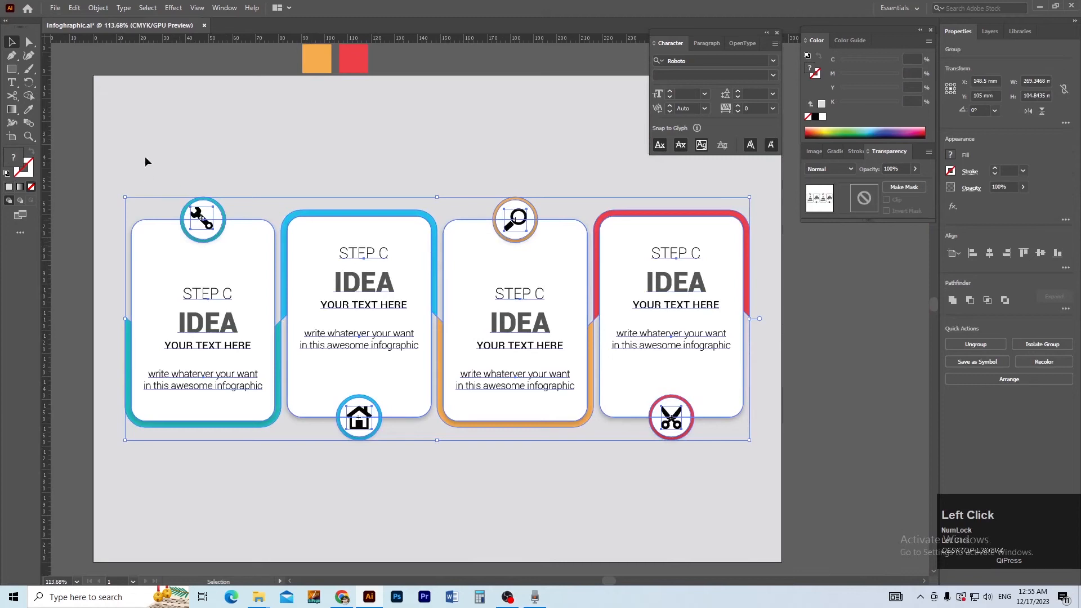
click(174, 132)
key(ctrl+space)
ctrl+alt+click(511, 282)
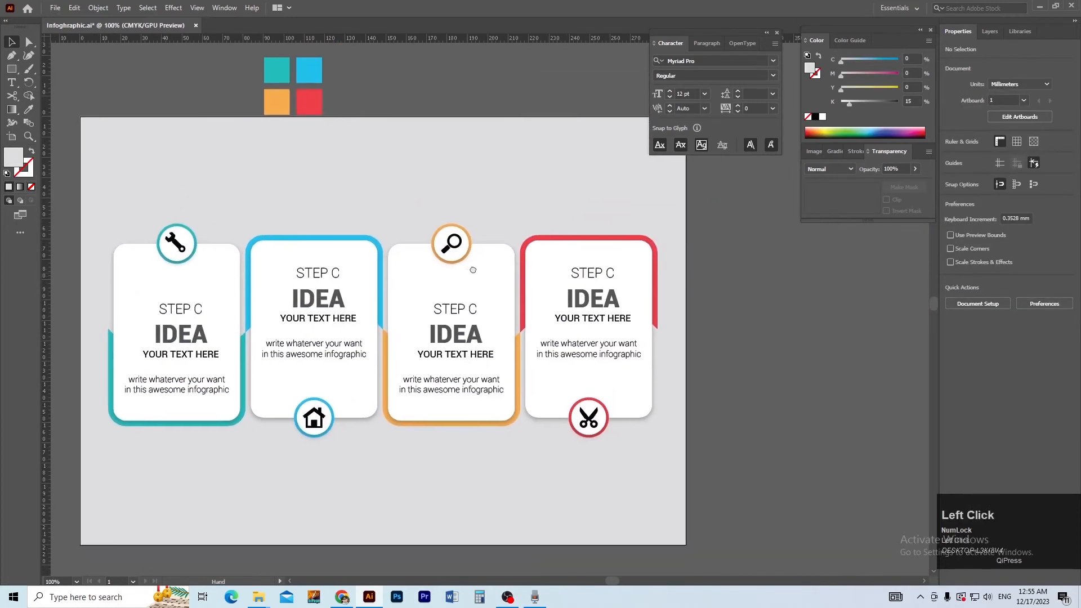
ctrl+alt+click(491, 334)
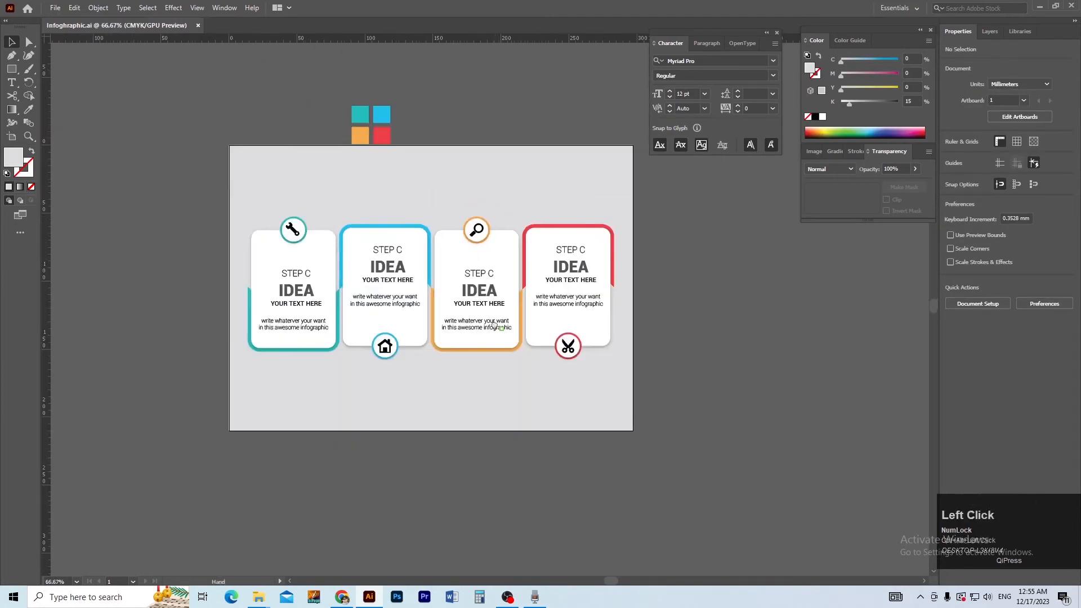
ctrl+click(448, 307)
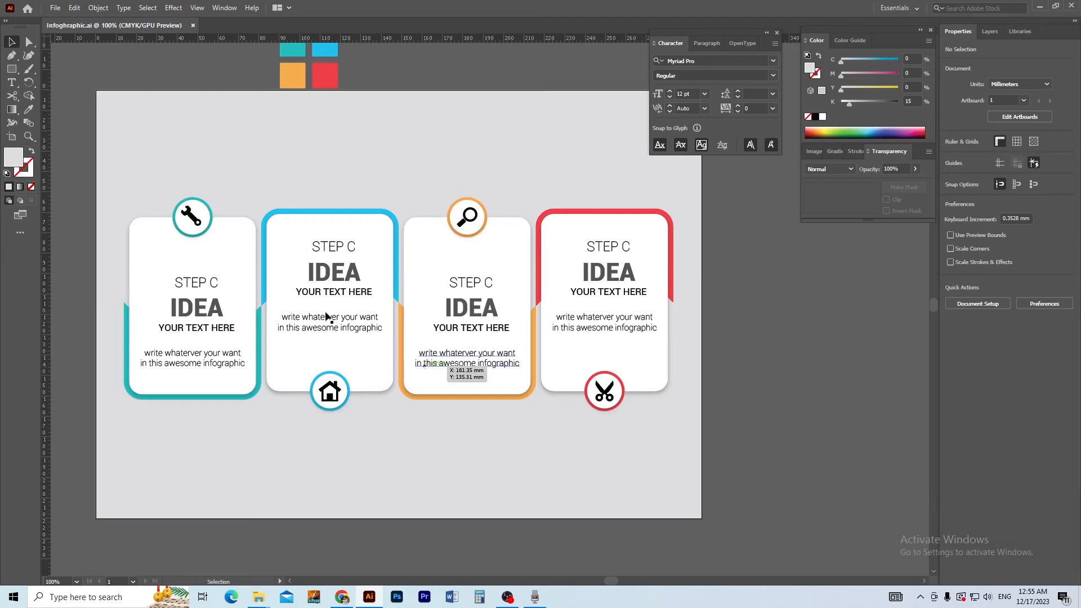
- Ungroup the combined card artwork and clear the selection
click(271, 308)
key(ctrl)
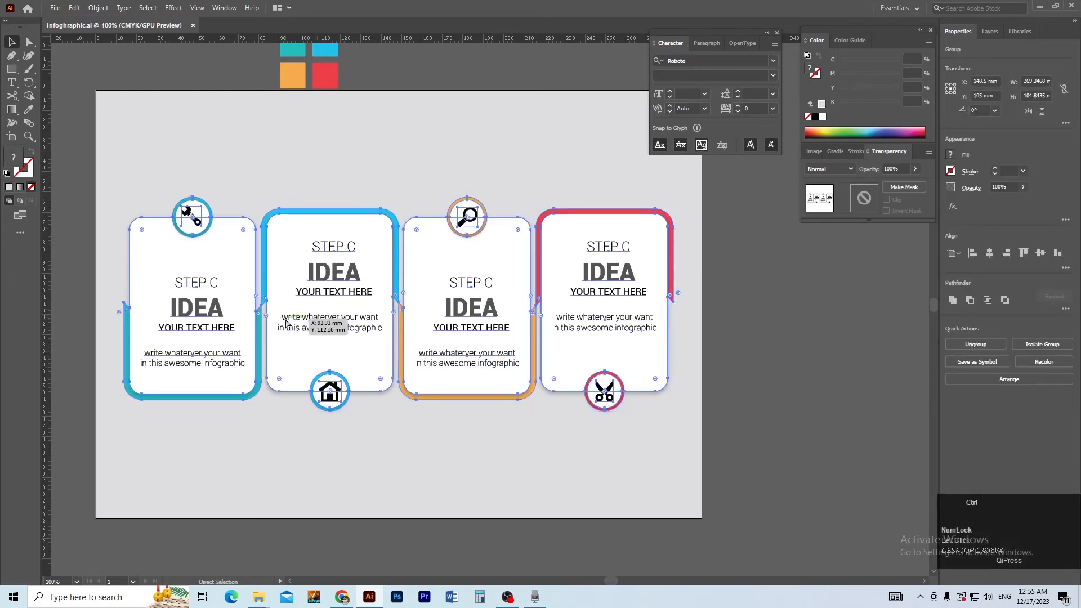
key(ctrl+shift+g)
click(267, 170)
- Change the teal card's heading to STEP A and the blue card's heading to STEP B
scroll(172, 299, up, 1)
drag(172, 298, 341, 290)
text(tA)
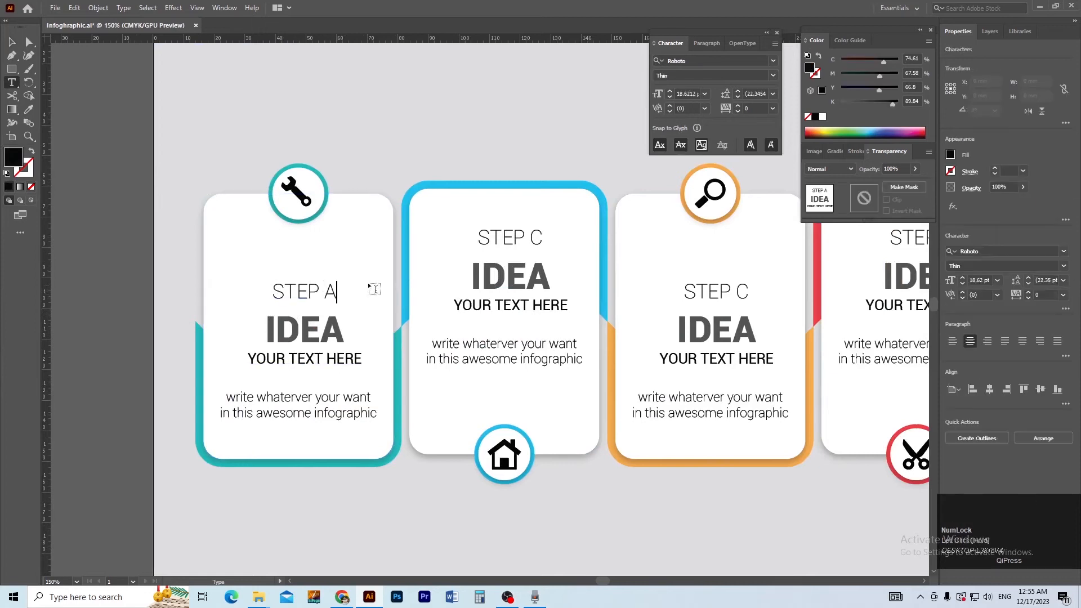
double_click(537, 237)
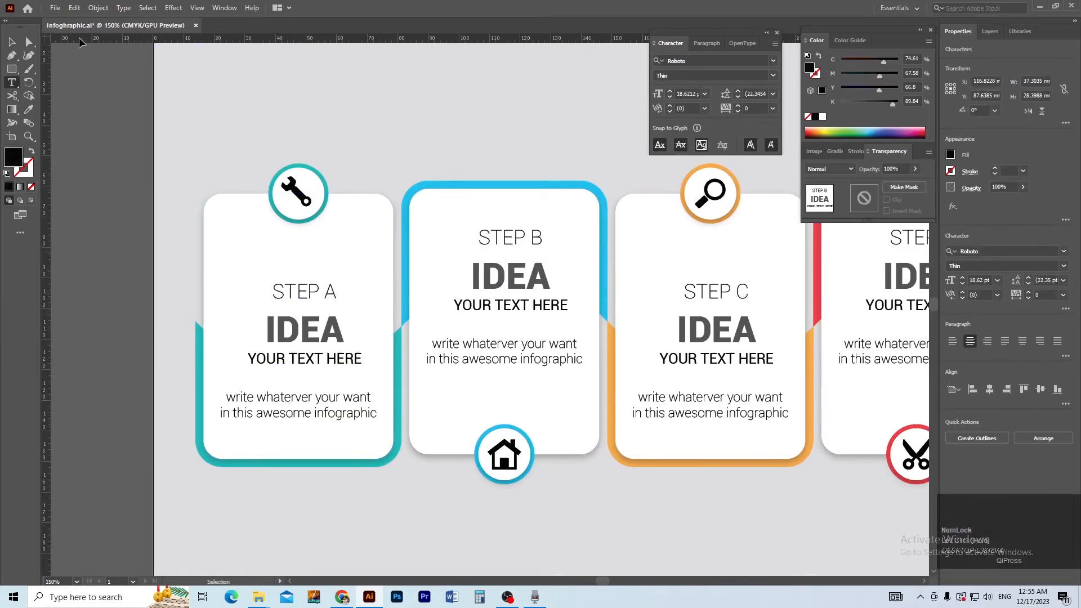
click(12, 42)
click(242, 93)
- Change the red card's heading to STEP D
key(space)
drag(671, 246, 417, 244)
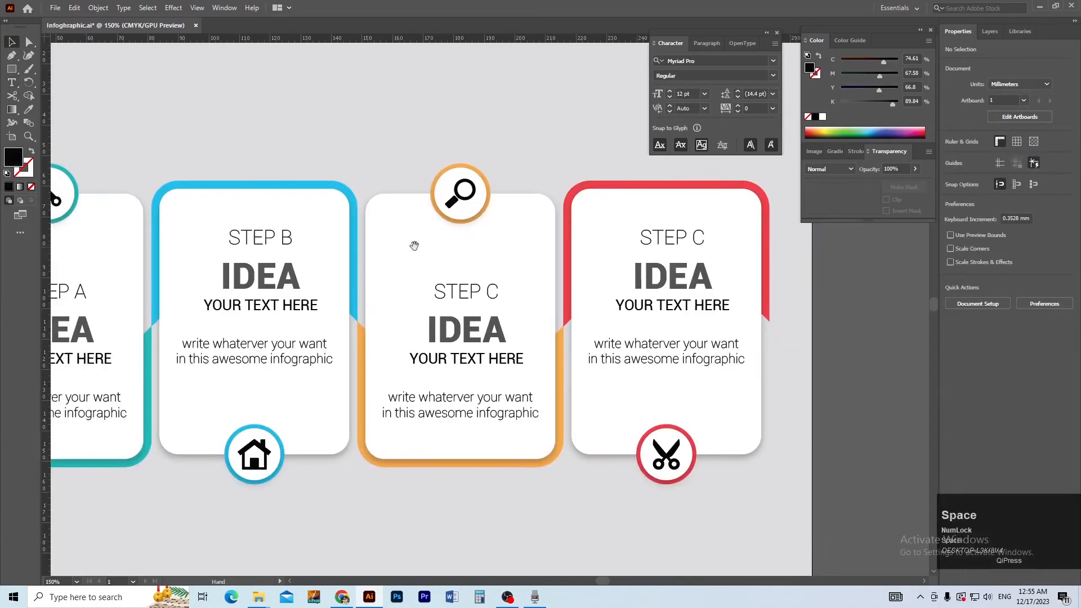
key(t)
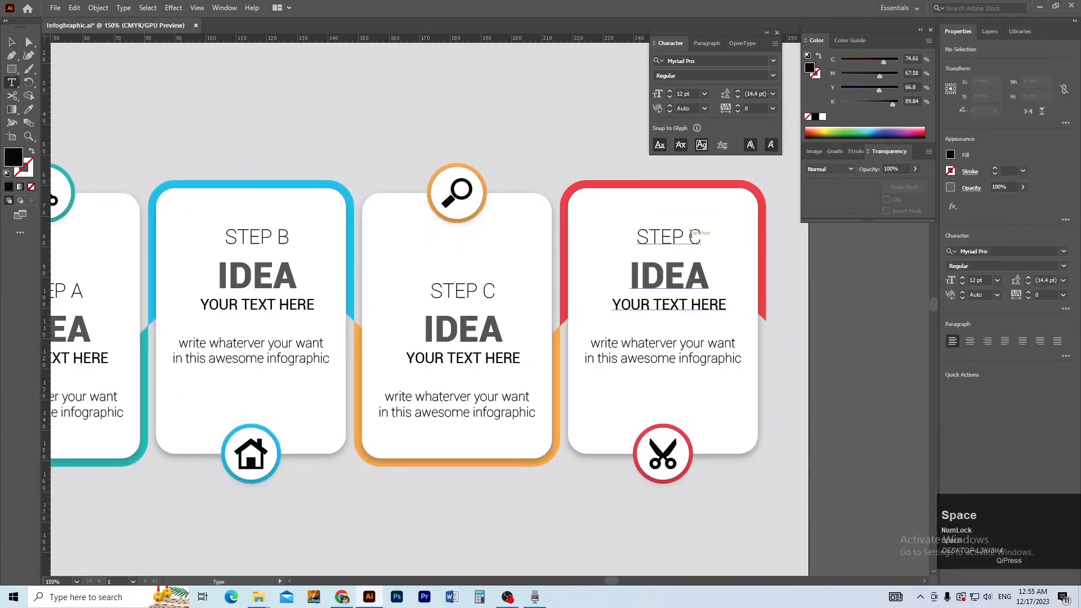
double_click(700, 235)
text(D)
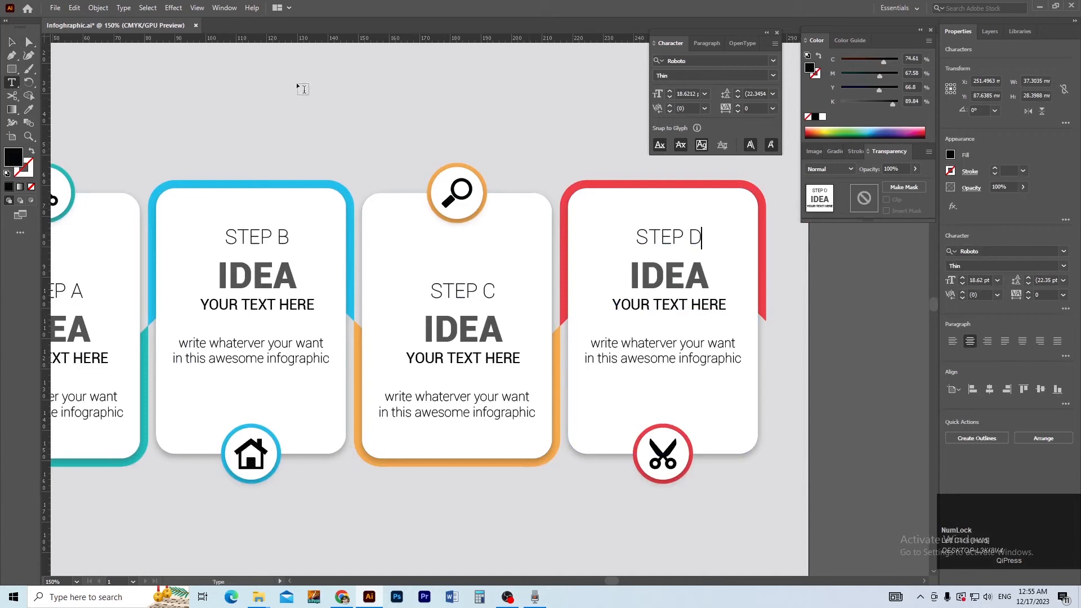
click(11, 42)
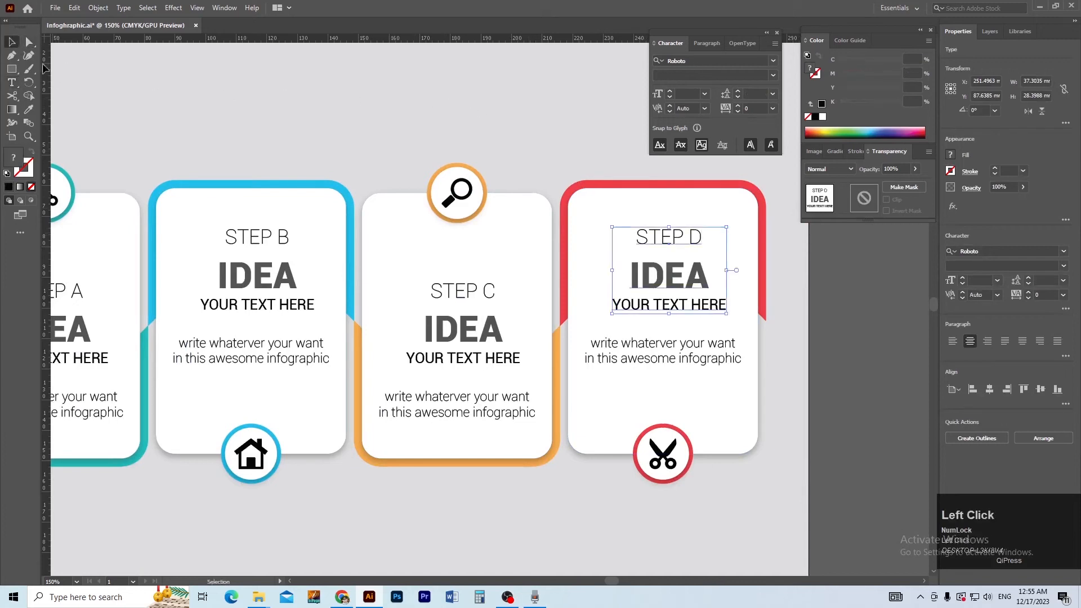
click(296, 137)
- Check the relabelled cards on the full artboard and save the document
ctrl+alt+click(606, 301)
ctrl+alt+click(587, 299)
drag(507, 297, 603, 297)
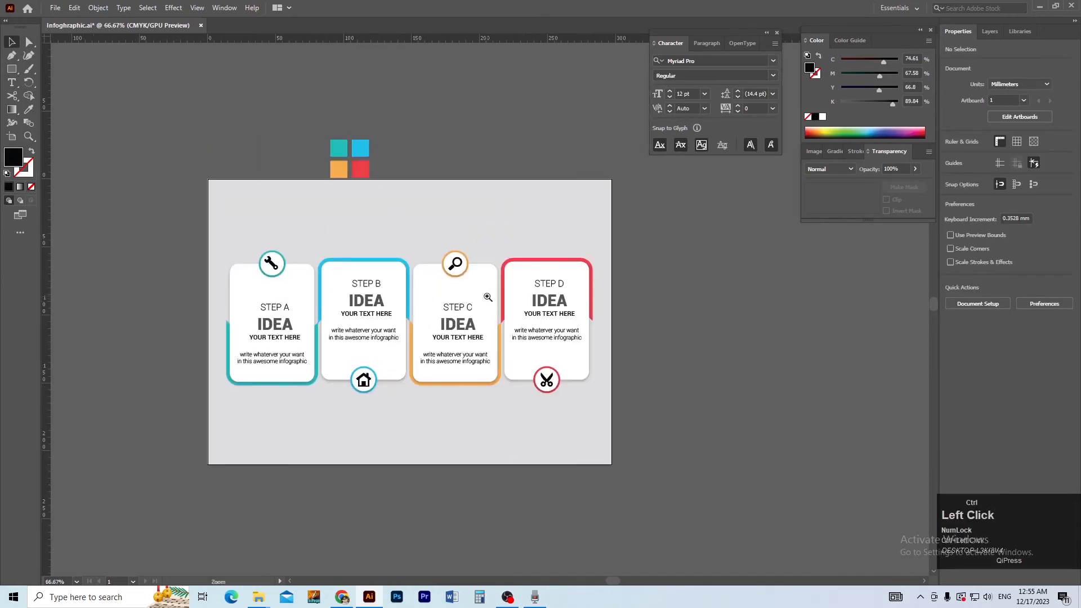
ctrl+click(488, 297)
drag(514, 294, 568, 273)
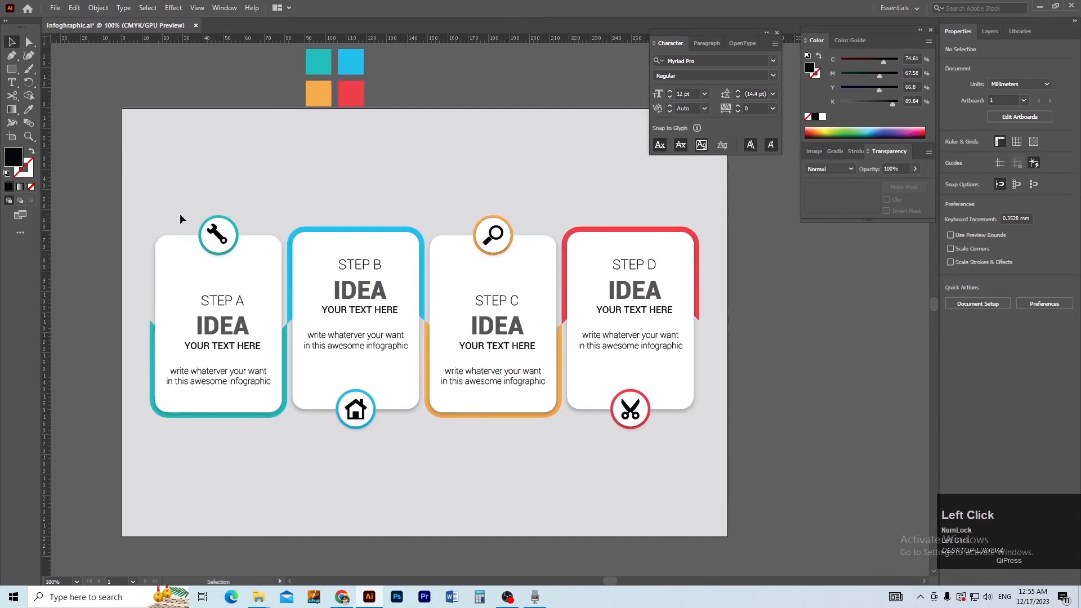
drag(703, 445, 702, 440)
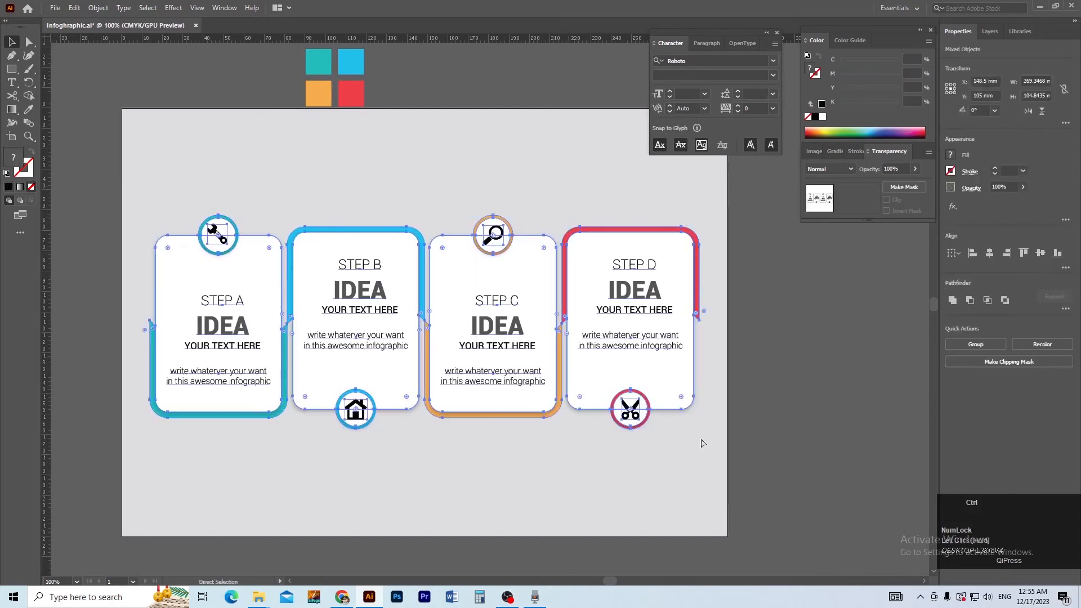
click(738, 435)
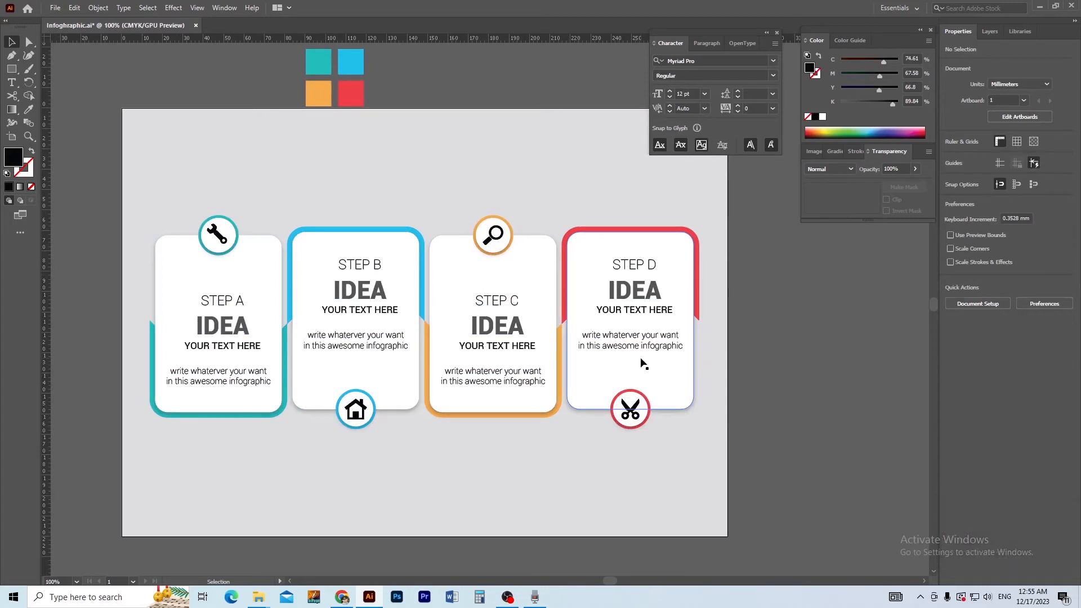
key(ctrl)
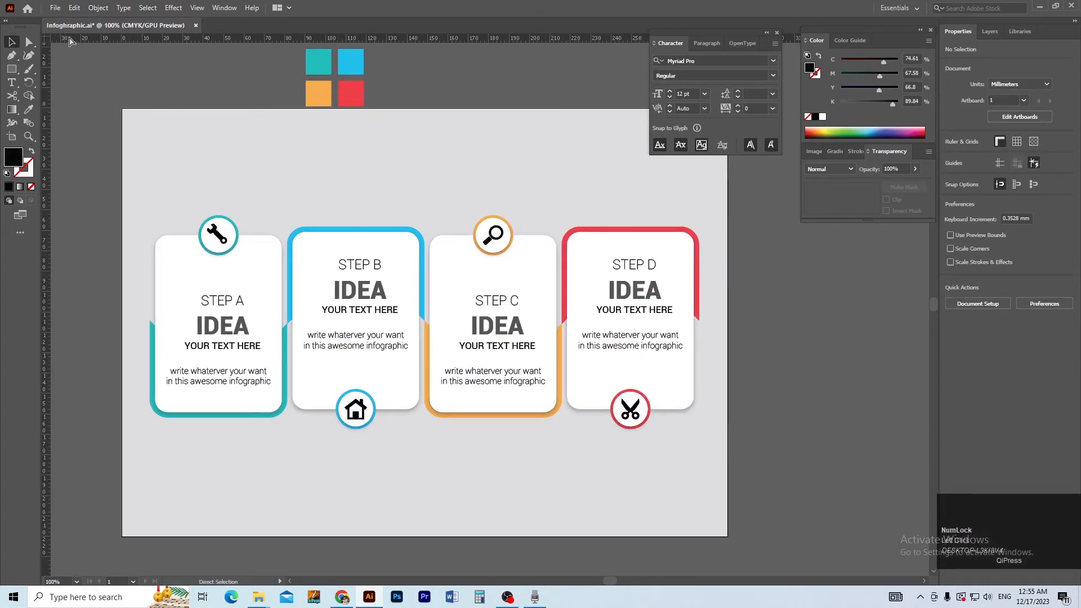
click(55, 8)
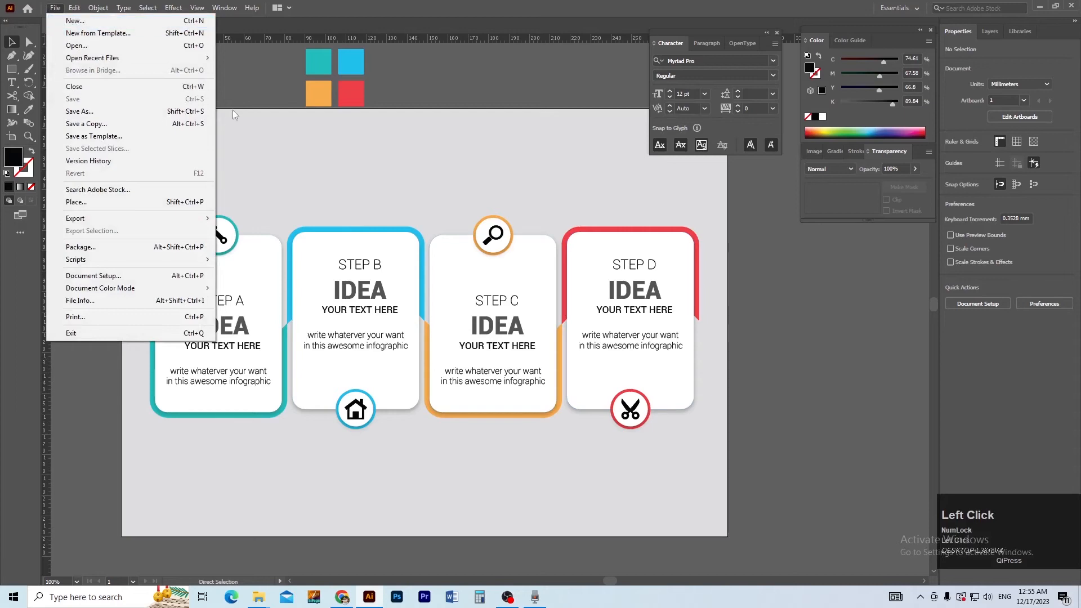
mouse_move(129, 218)
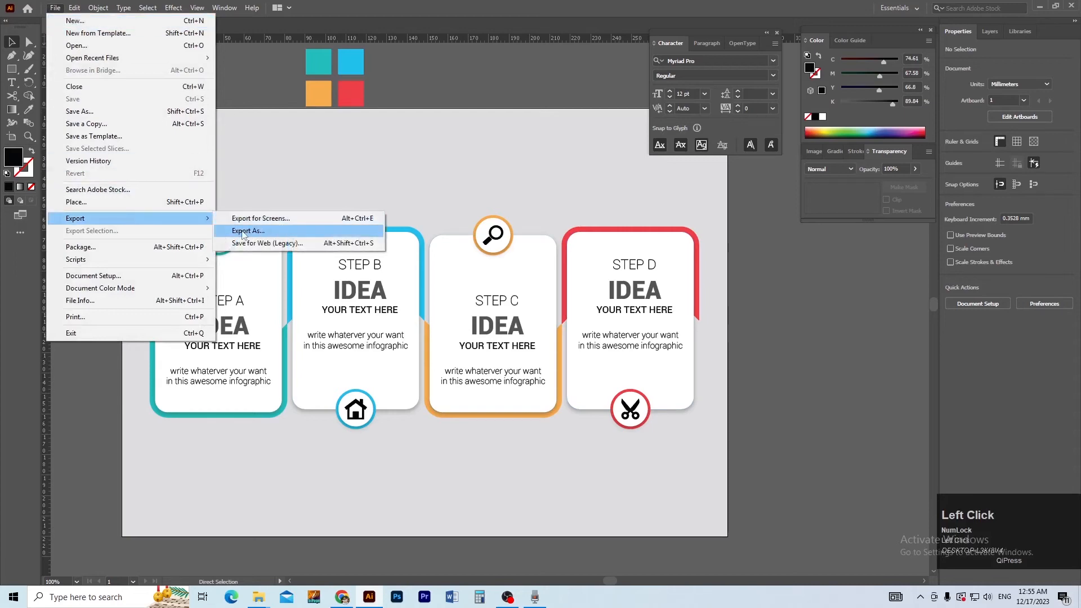
click(313, 231)
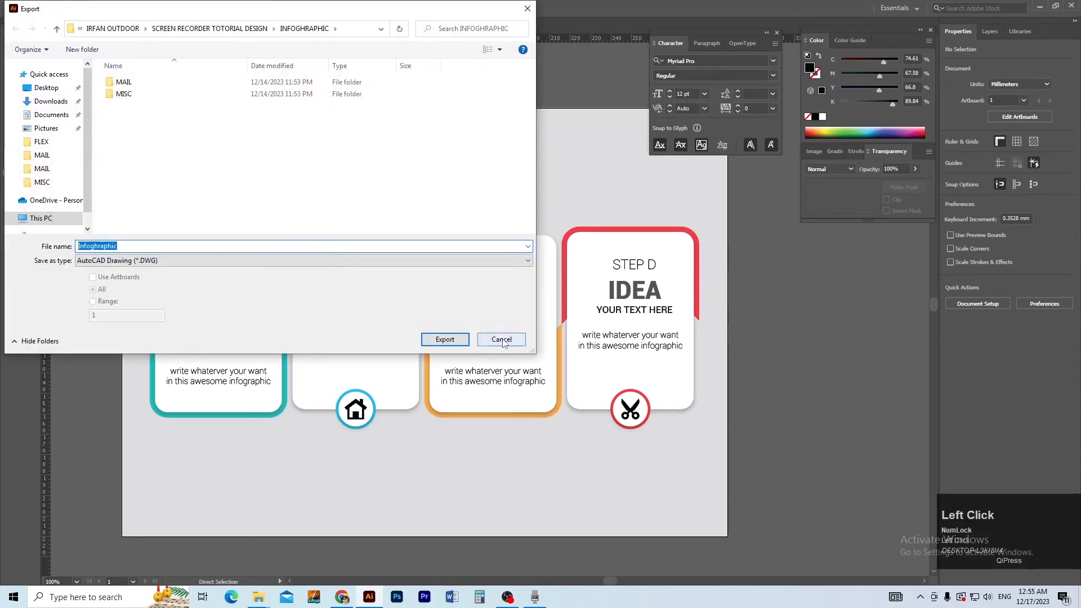
click(501, 341)
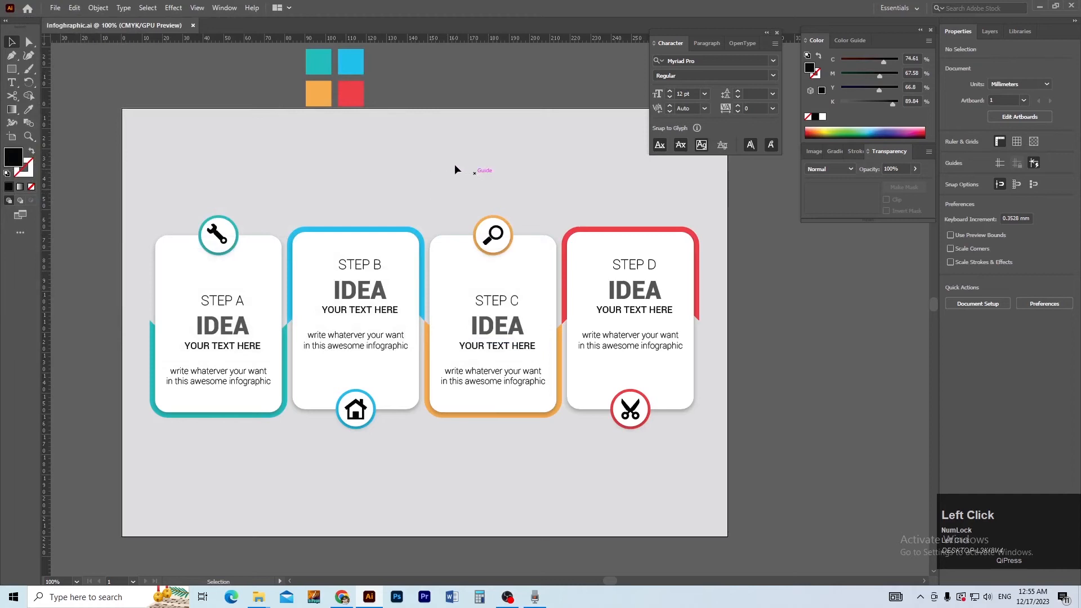
- Unlock the full-page grey background rectangle and select only it
ctrl+alt+click(527, 236)
drag(527, 237, 488, 235)
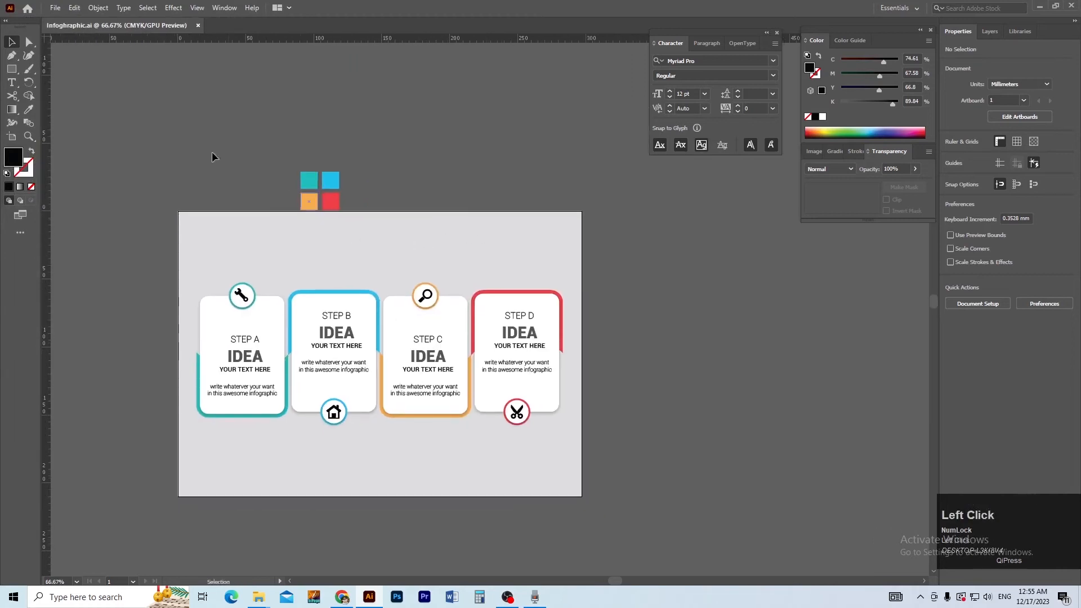
click(98, 8)
click(136, 100)
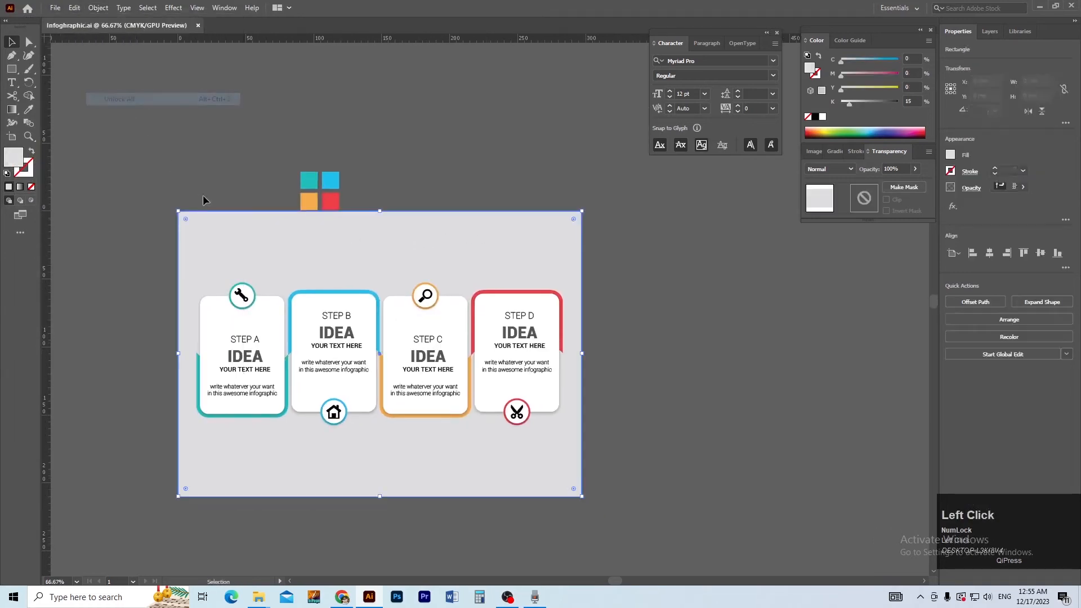
click(205, 200)
click(238, 248)
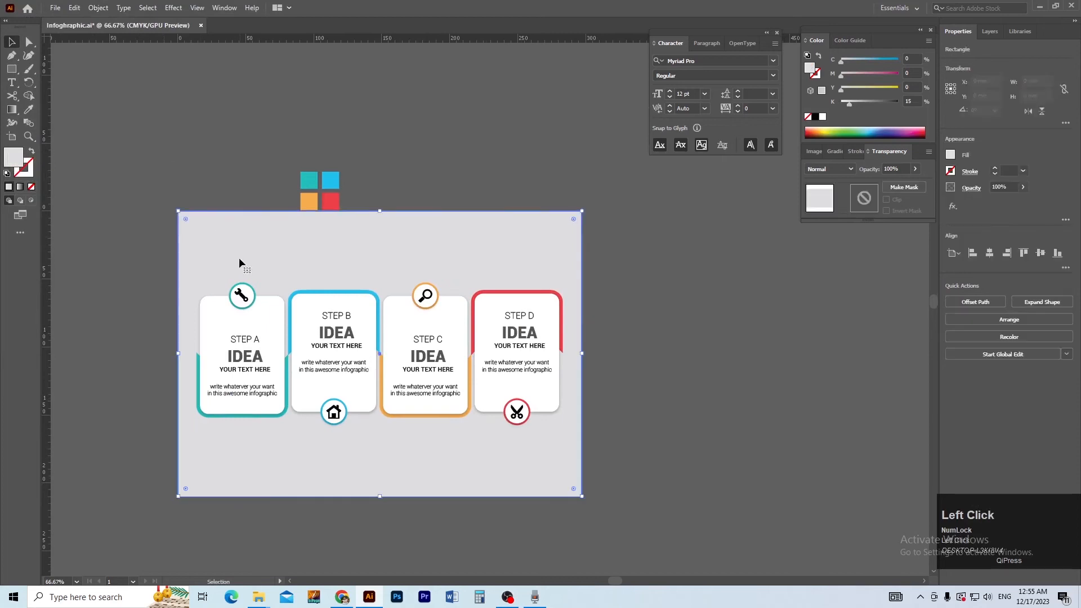
- Fill the background rectangle with a white-to-black linear gradient and redraw it horizontally from beyond the right edge to beyond the left edge
click(20, 187)
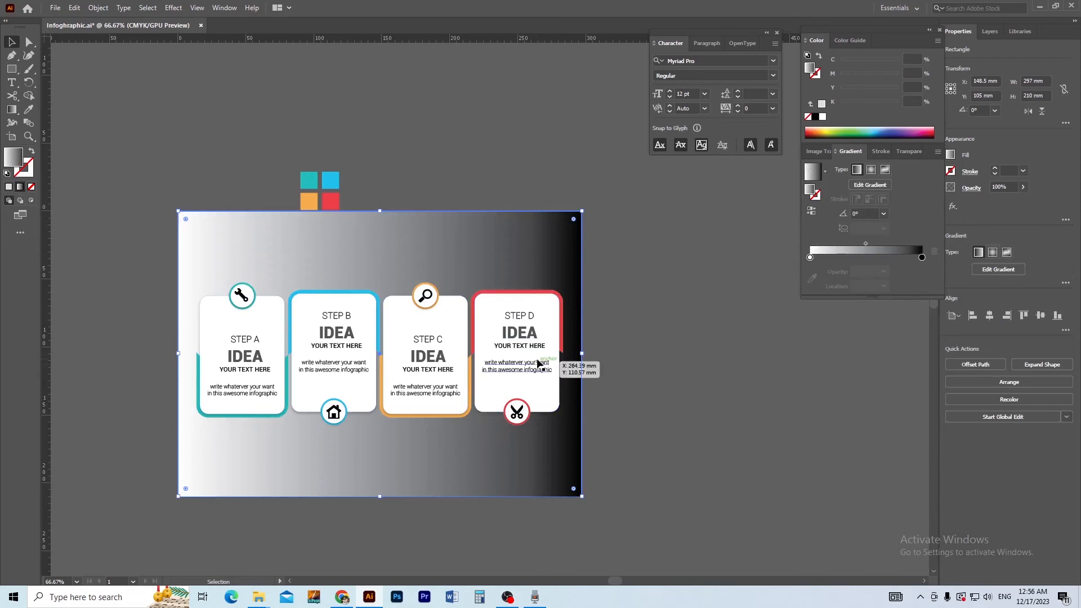
key(g)
drag(664, 352, 68, 355)
key(v)
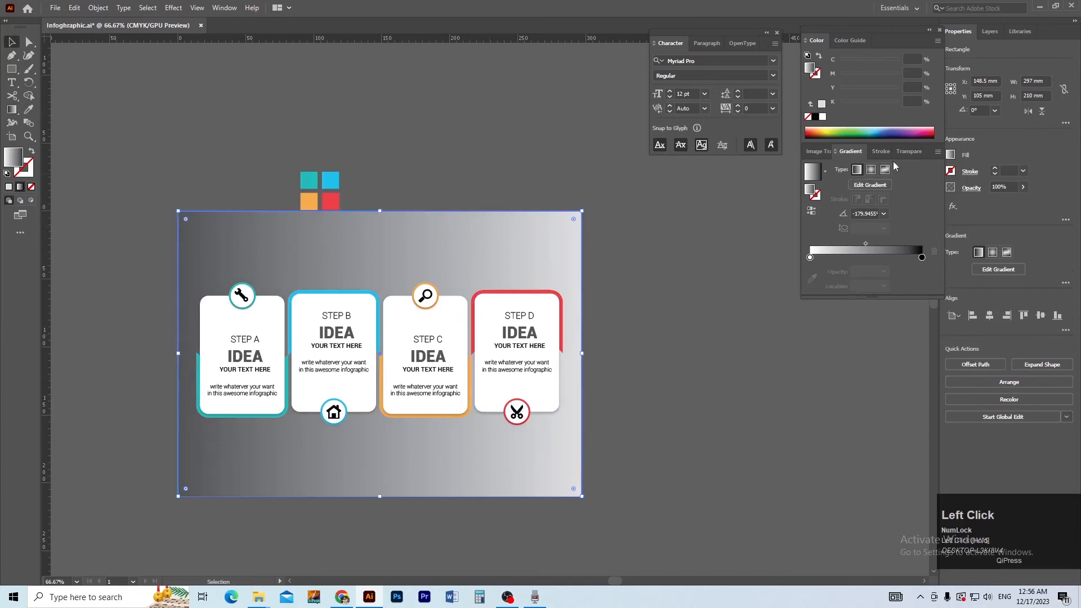
- Set the background rectangle's blend mode to Multiply with 42% opacity and deselect it
click(905, 152)
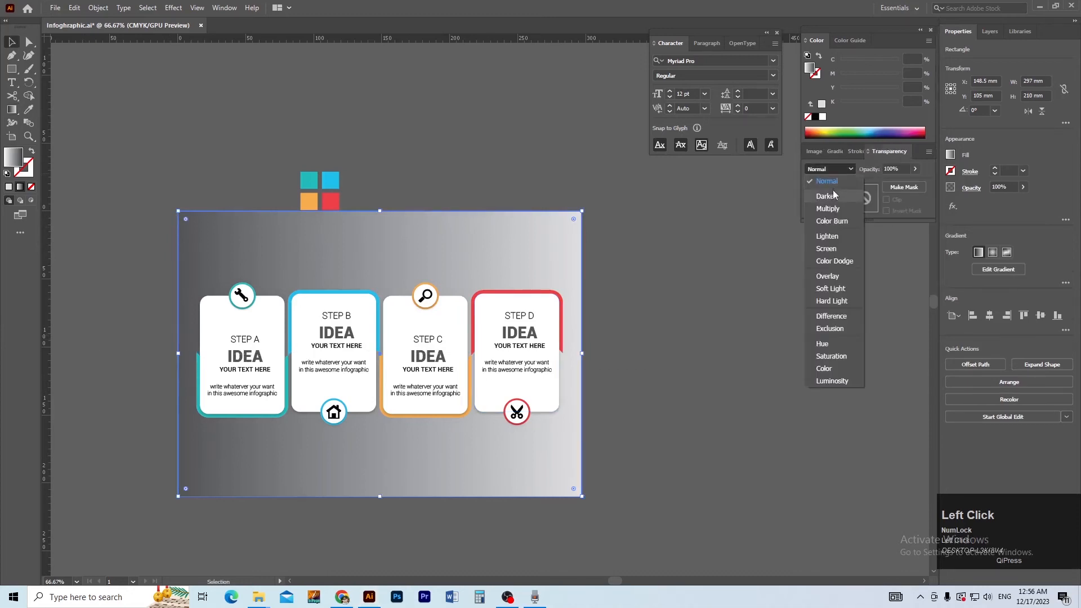
click(827, 208)
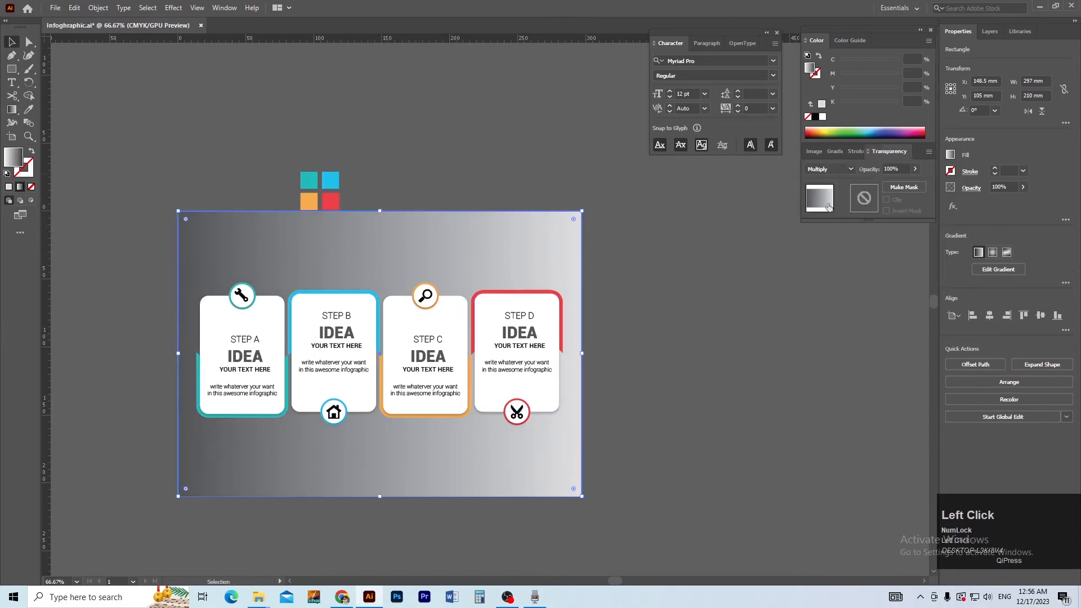
click(915, 169)
drag(885, 189, 885, 189)
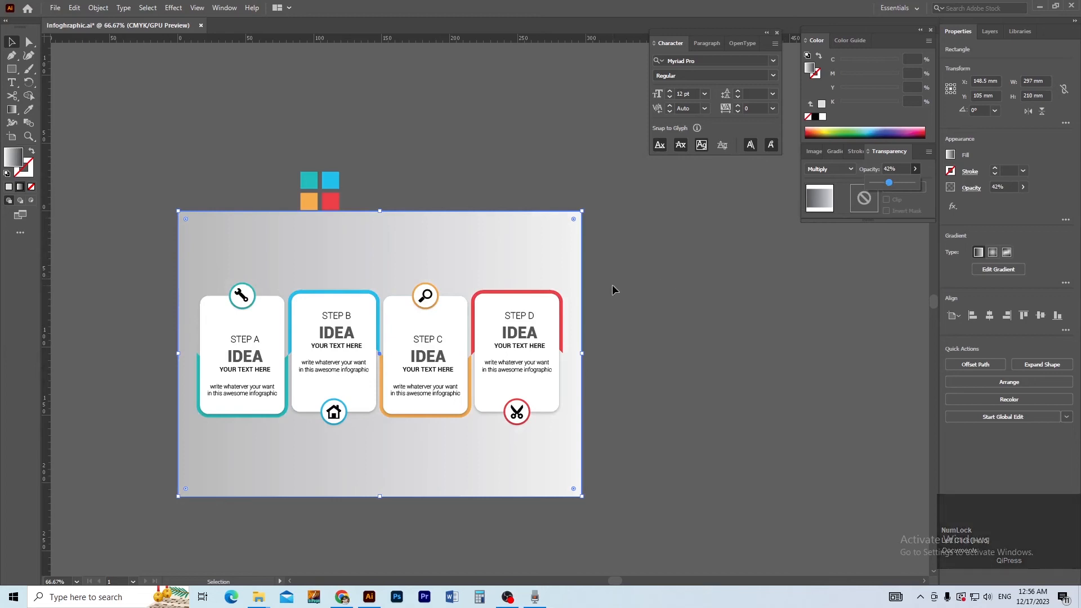
click(639, 295)
- Examine the cards against the gradient background, both up close and as a whole page
key(ctrl+space)
ctrl+click(417, 332)
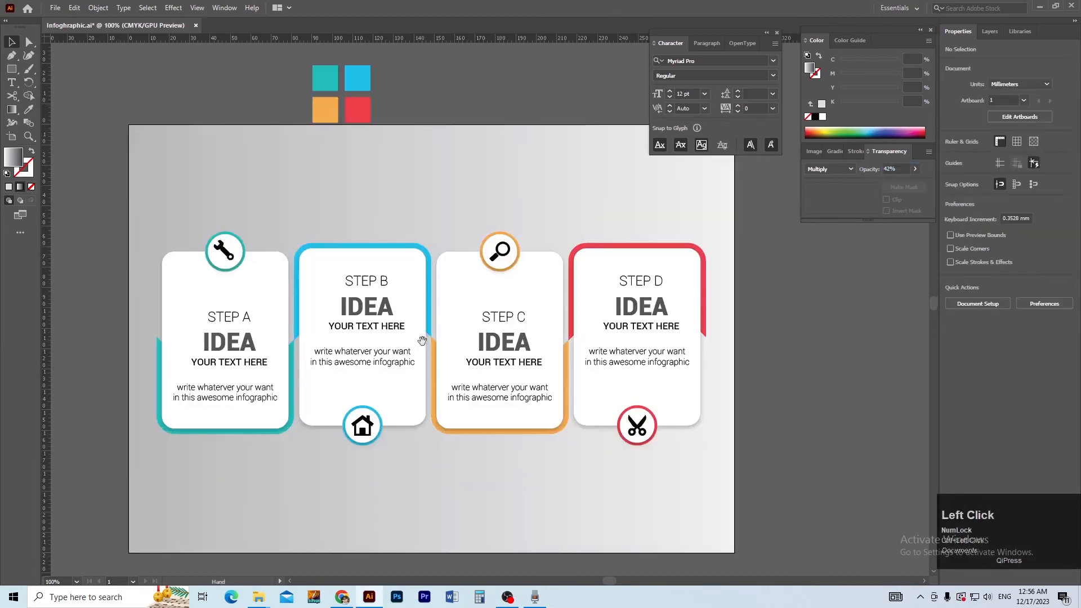
key(space)
drag(423, 340, 386, 326)
key(ctrl+alt+space)
ctrl+alt+click(485, 317)
drag(480, 319, 439, 326)
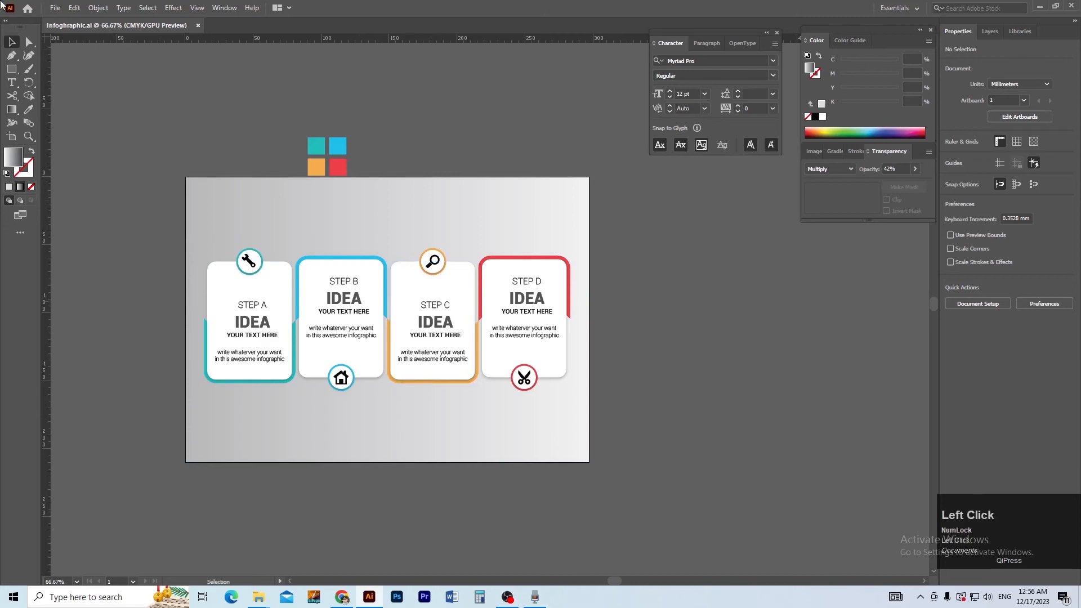
- Start a JPEG export of the infographic into the MAIL folder, with Use Artboards enabled for all artboards
click(54, 8)
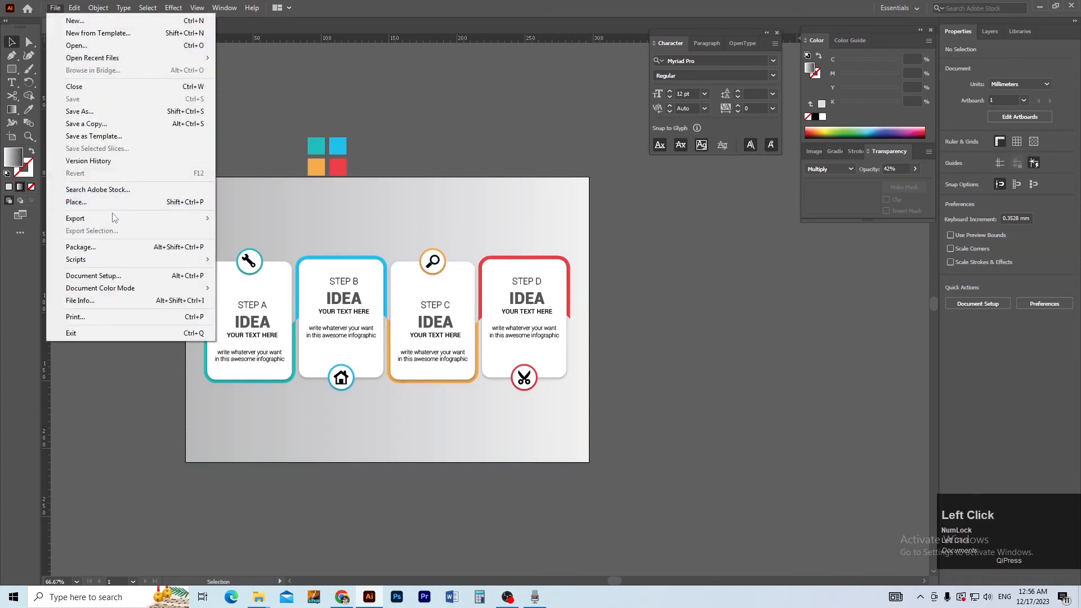
mouse_move(122, 218)
click(248, 230)
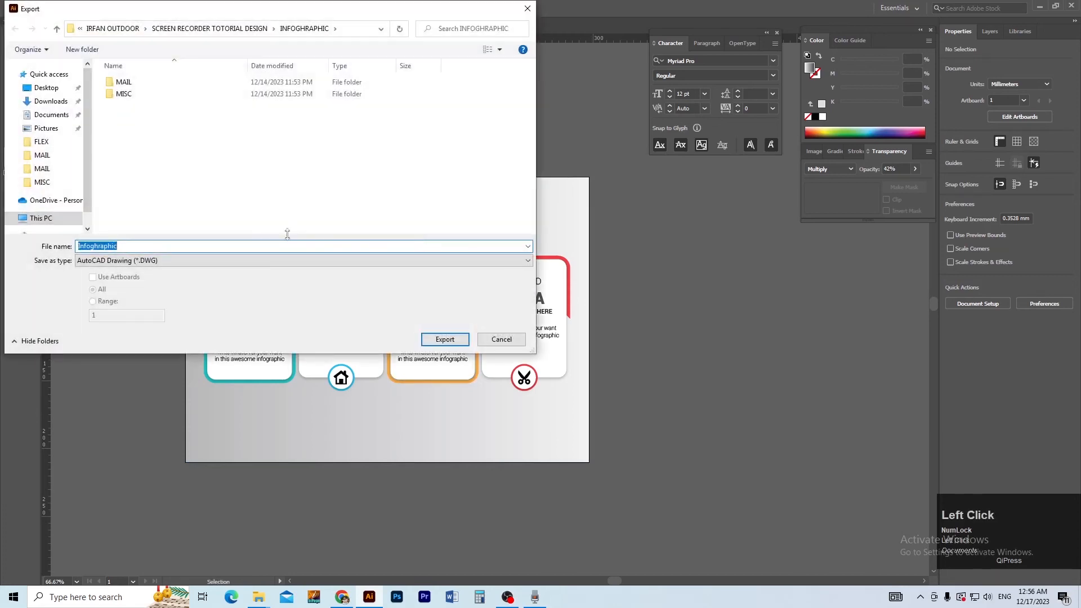
double_click(123, 82)
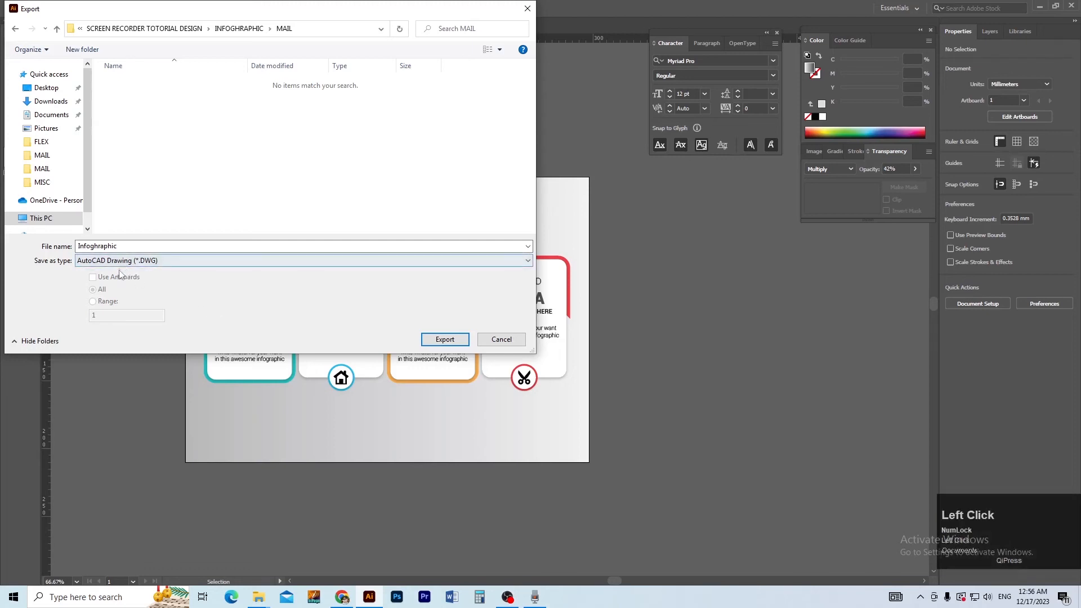
click(169, 261)
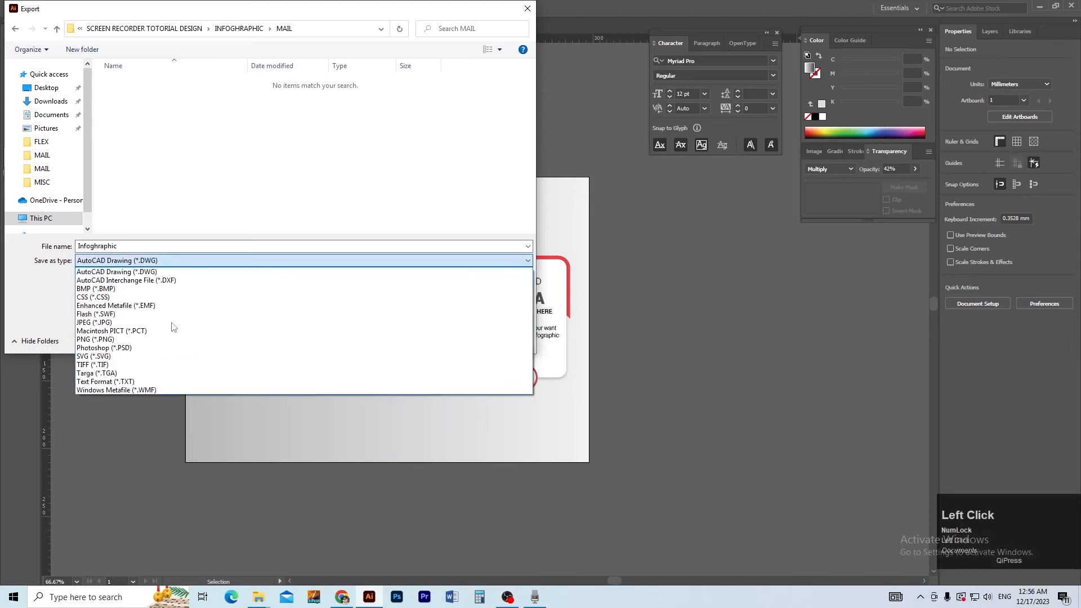
click(171, 328)
click(92, 278)
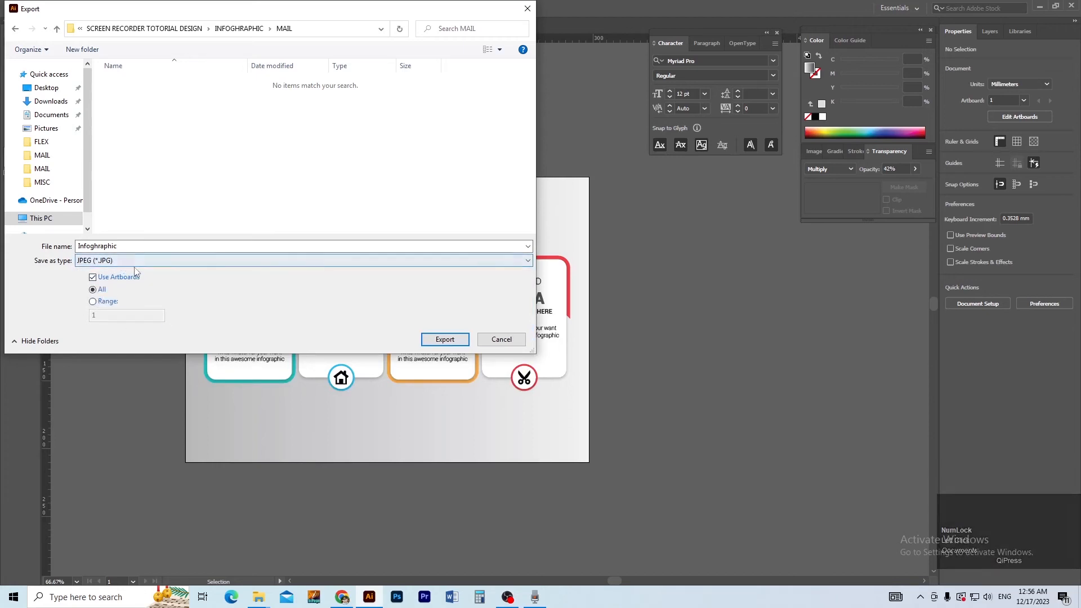
drag(172, 11, 296, 79)
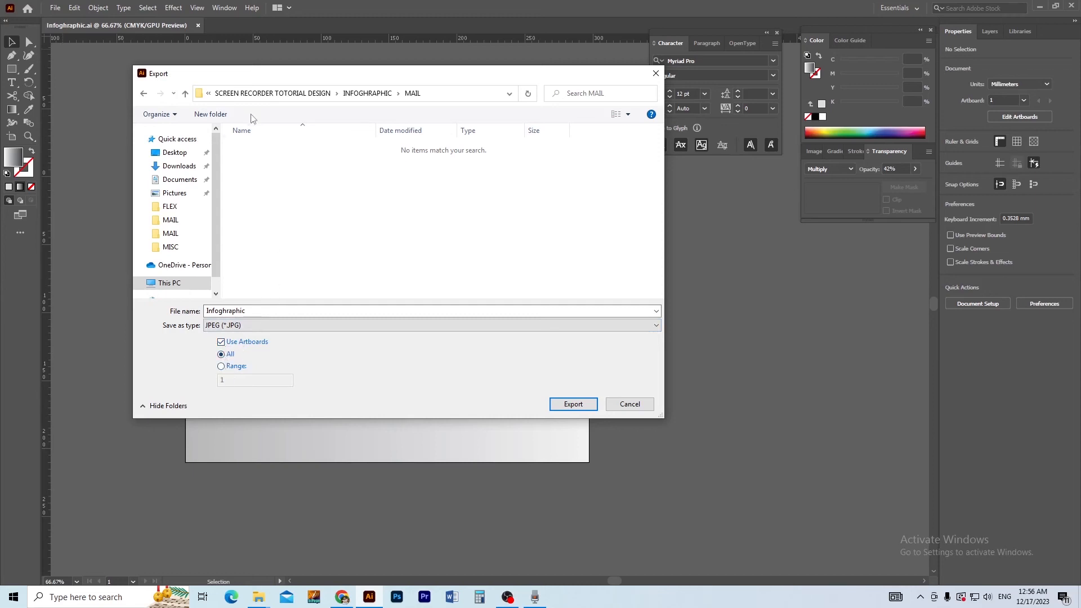
click(573, 405)
- Set the JPEG colour model to RGB and the resolution to High (300 ppi), and complete the export
click(515, 285)
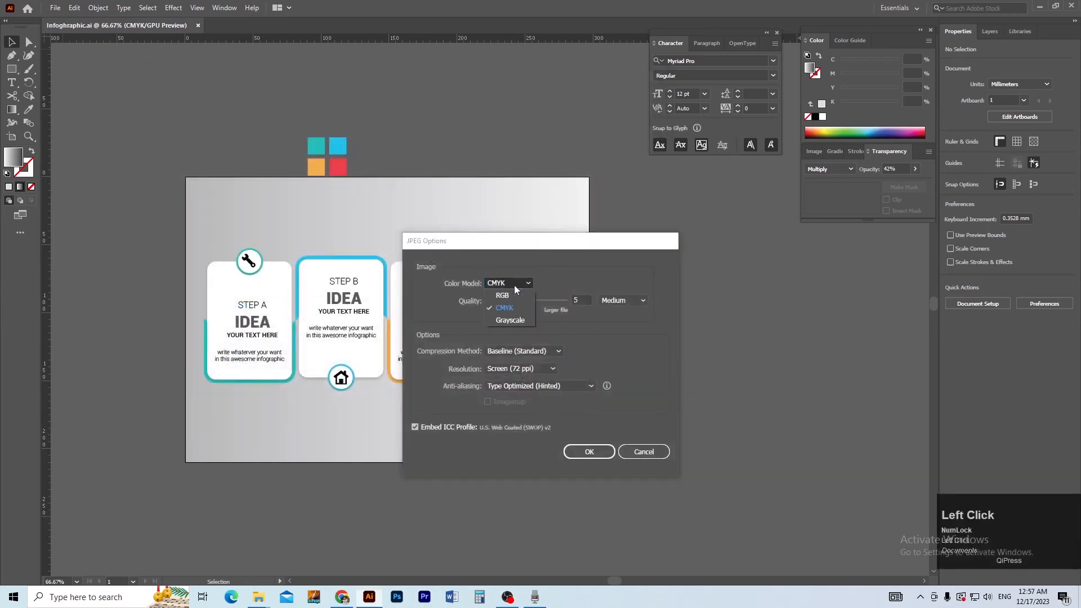
click(511, 296)
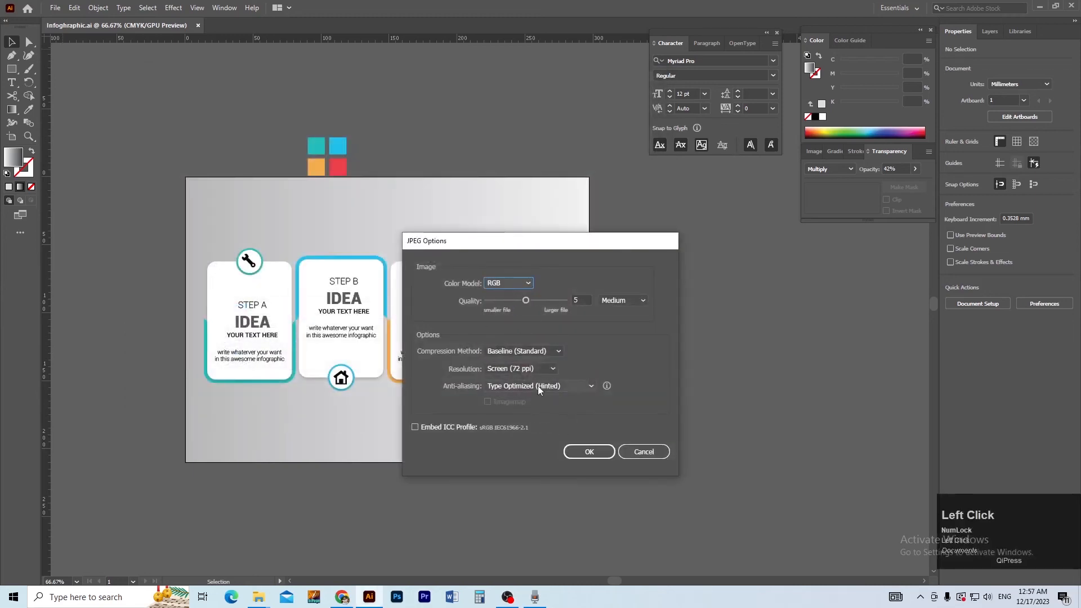
click(539, 370)
click(532, 445)
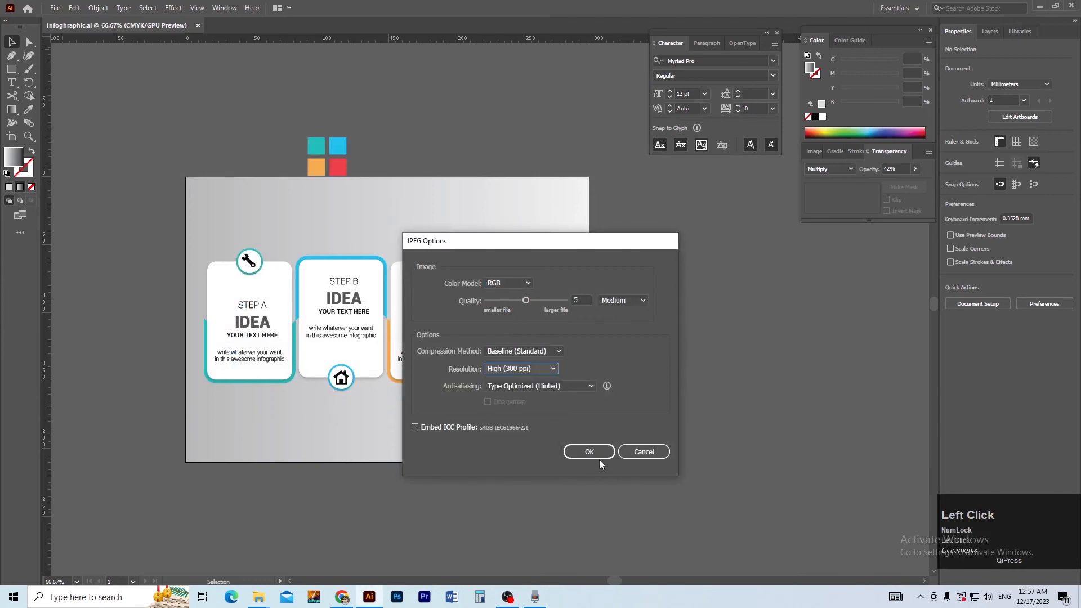
click(593, 452)
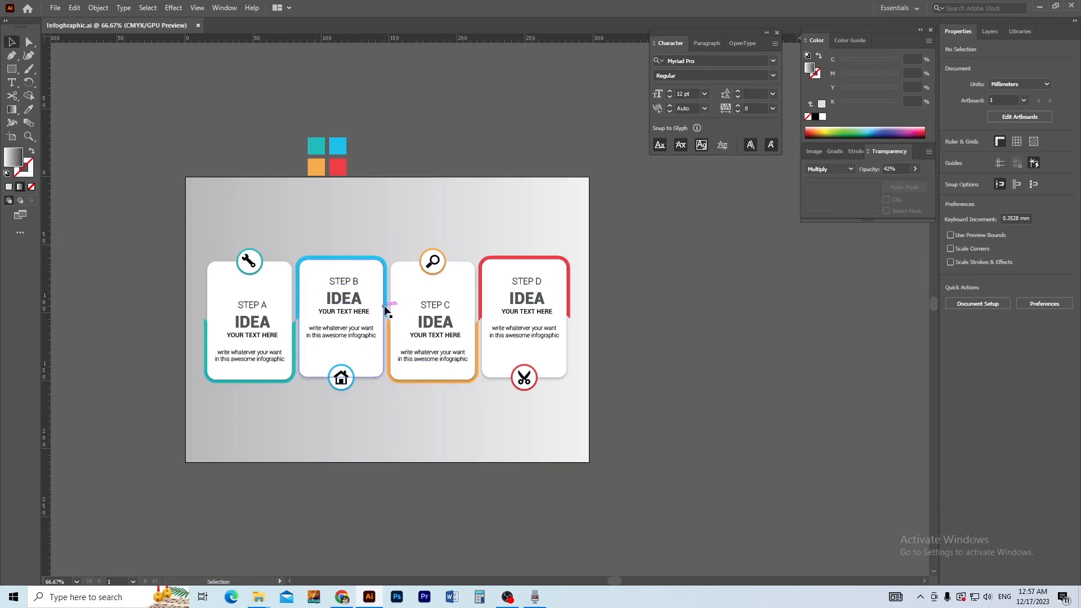
ctrl+alt+click(406, 293)
ctrl+alt+click(431, 301)
ctrl+alt+click(429, 302)
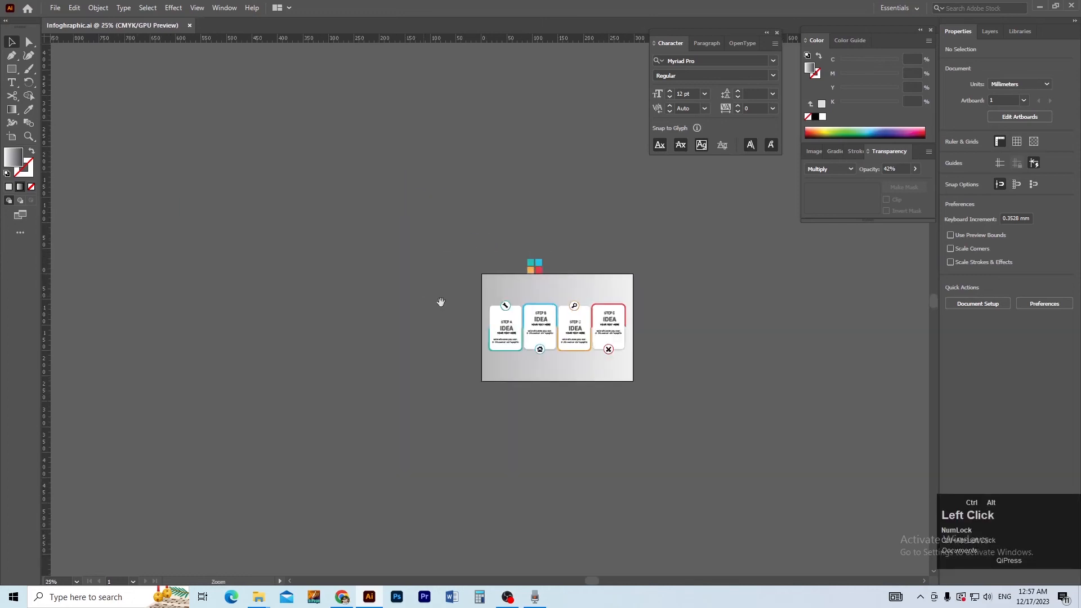
ctrl+alt+click(434, 304)
drag(532, 318, 496, 386)
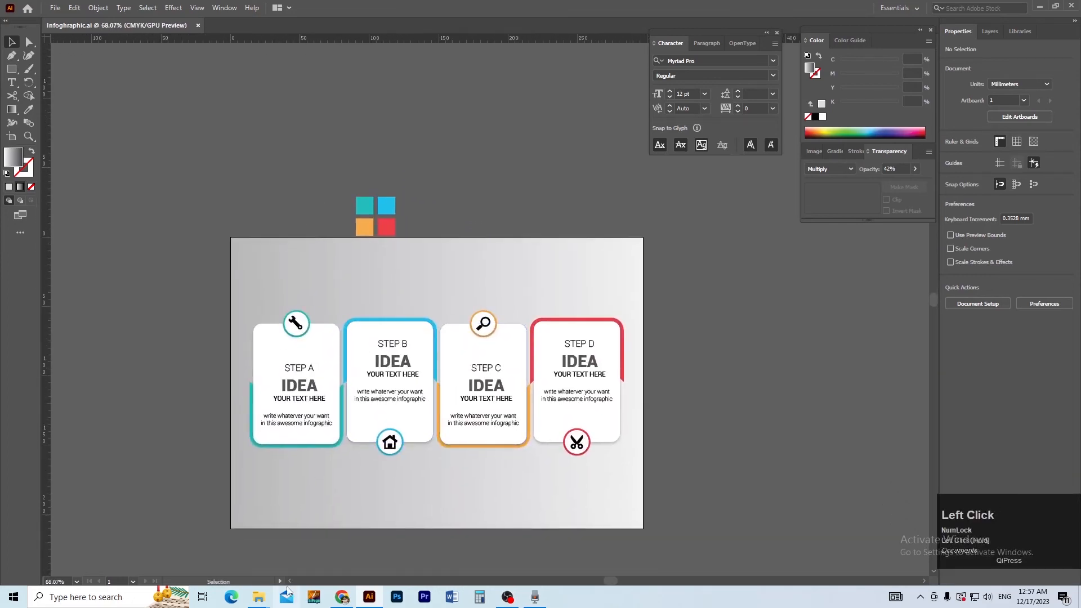
- Switch to File Explorer and view the reference picture 1_infographic_01 in the modern-colorful-infographic-steps folder, closing it when done
mouse_move(261, 599)
click(330, 533)
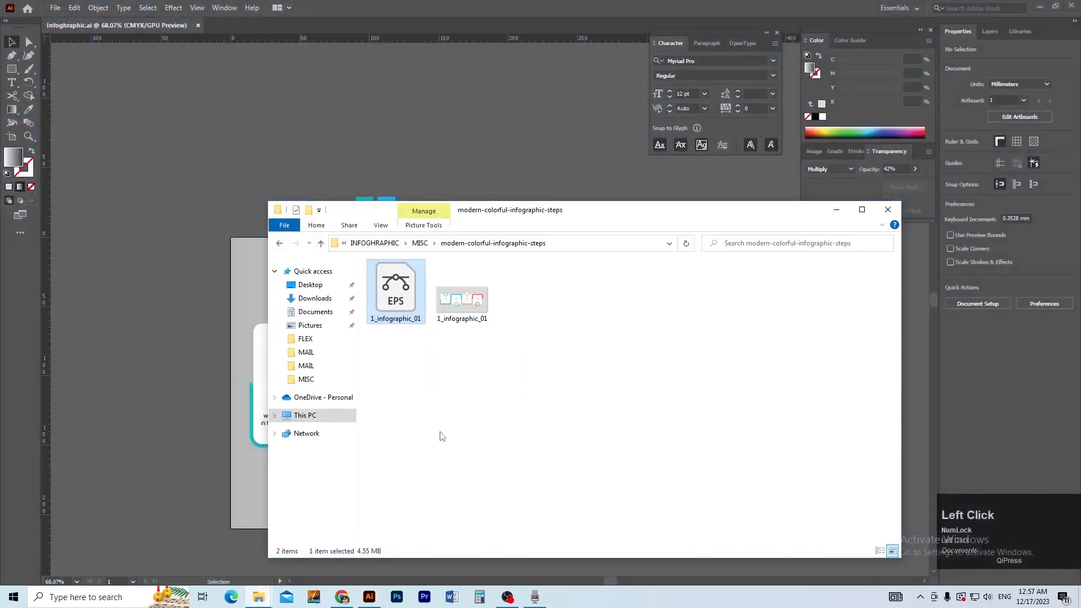
double_click(448, 318)
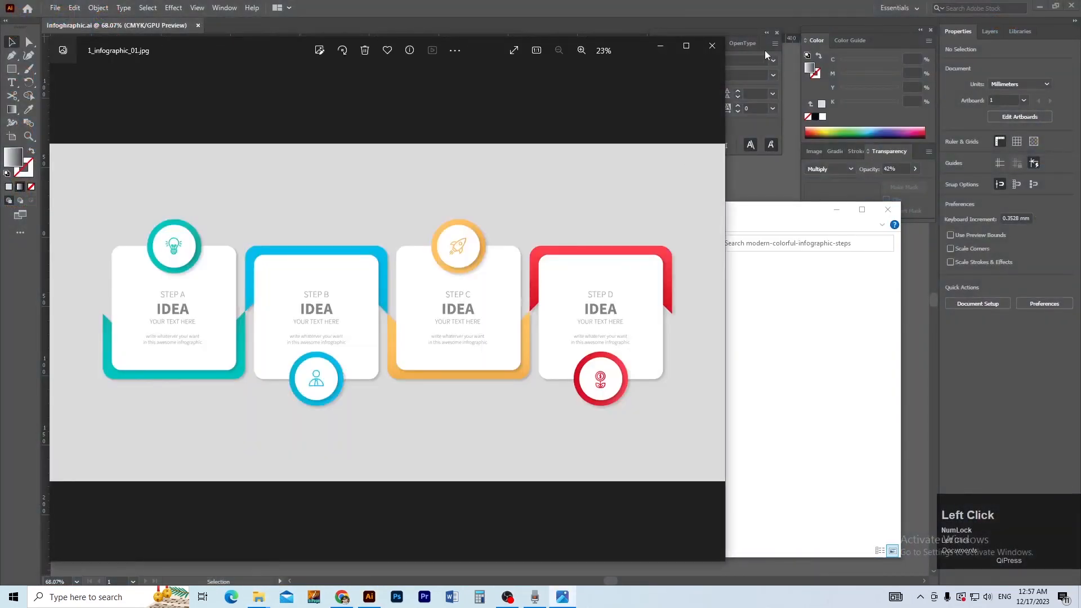
click(712, 45)
- Open the exported Infoghraphic-01 image from the MAIL folder, inspect the cards, and return to Illustrator
key(BackSpace)
key(BackSpace)
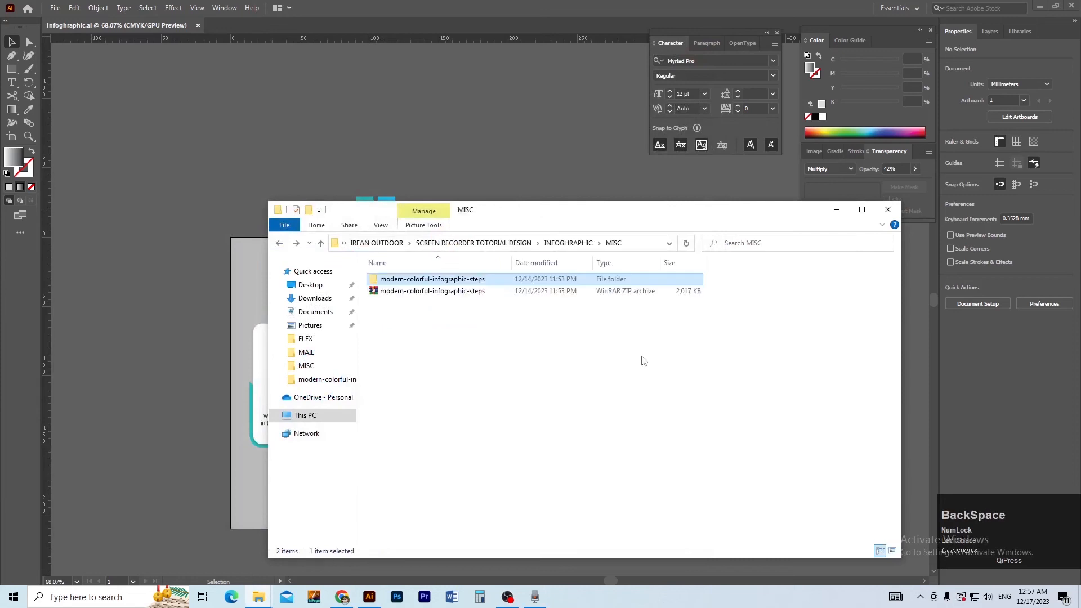
double_click(388, 279)
double_click(396, 290)
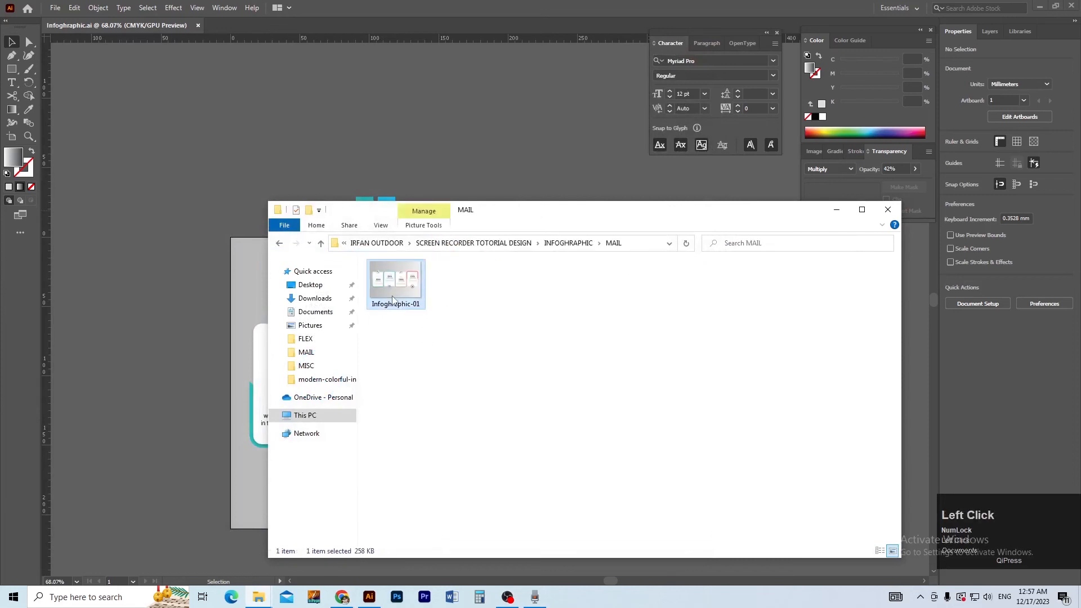
scroll(360, 262, down, 3)
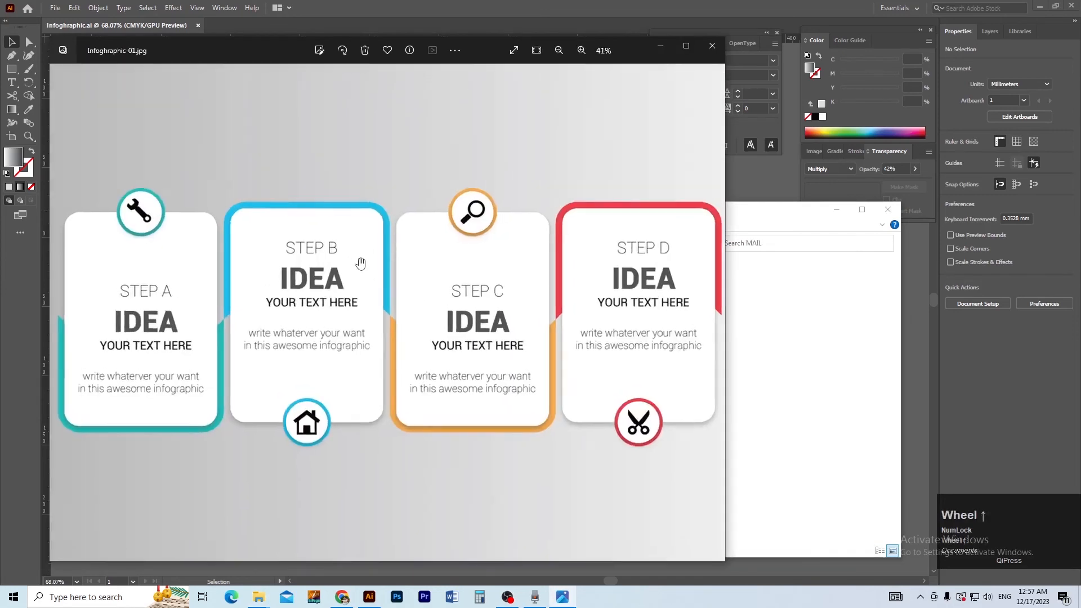
scroll(361, 263, down, 2)
click(329, 229)
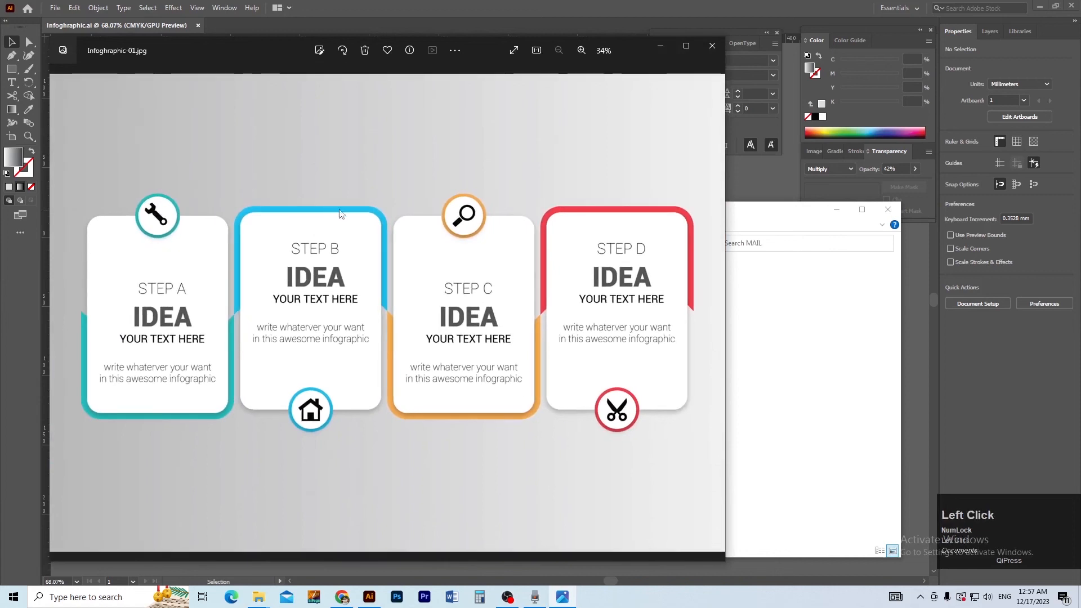
click(413, 249)
click(712, 46)
click(167, 306)
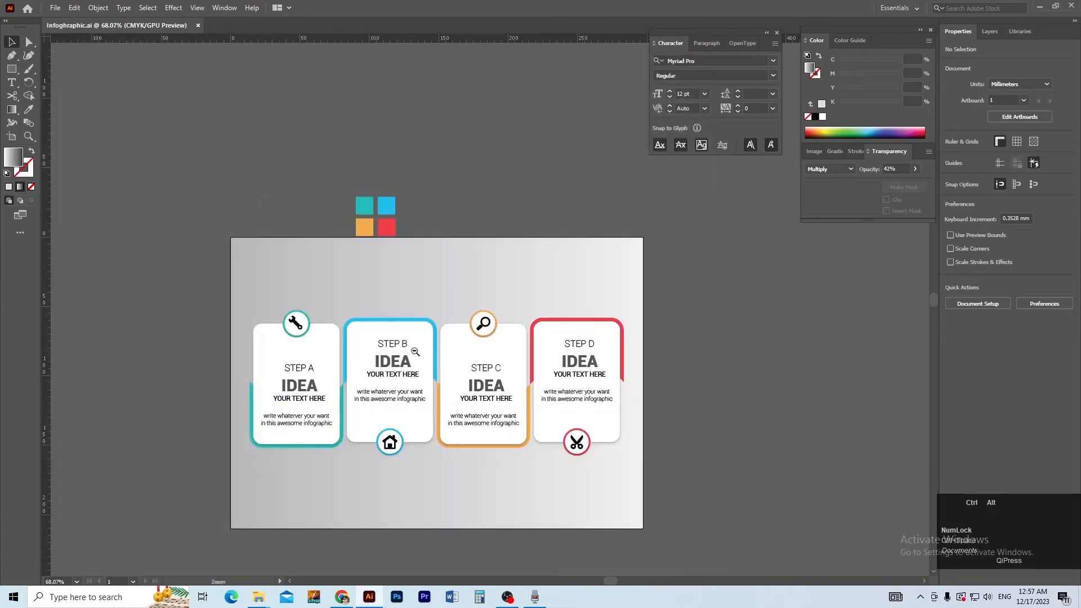
- Open the Export As dialog for a second export of the infographic
ctrl+alt+click(415, 352)
ctrl+click(487, 351)
drag(457, 330, 380, 384)
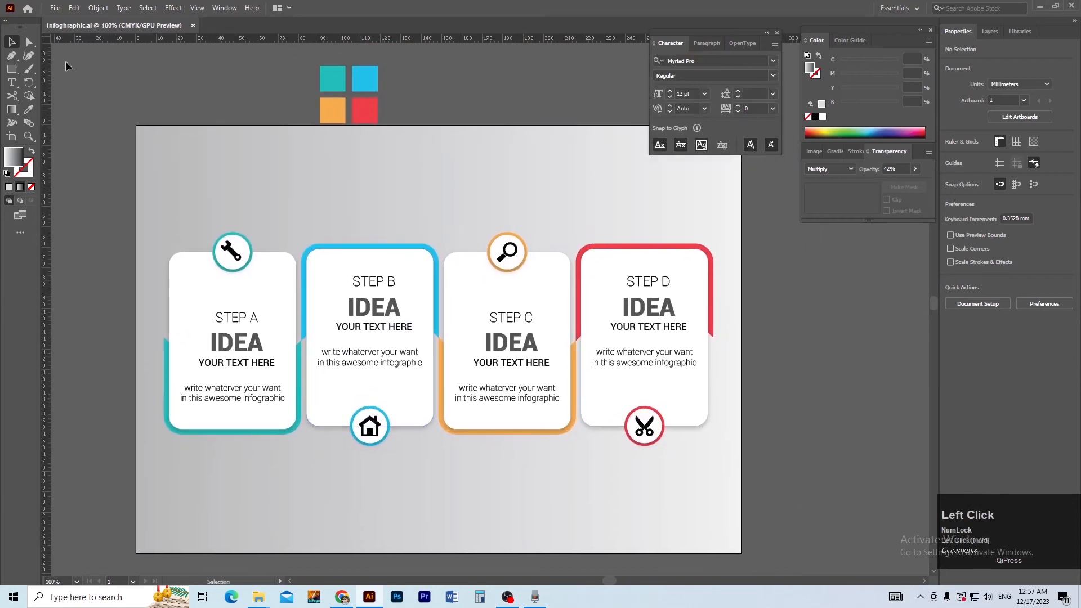
click(50, 9)
mouse_move(130, 220)
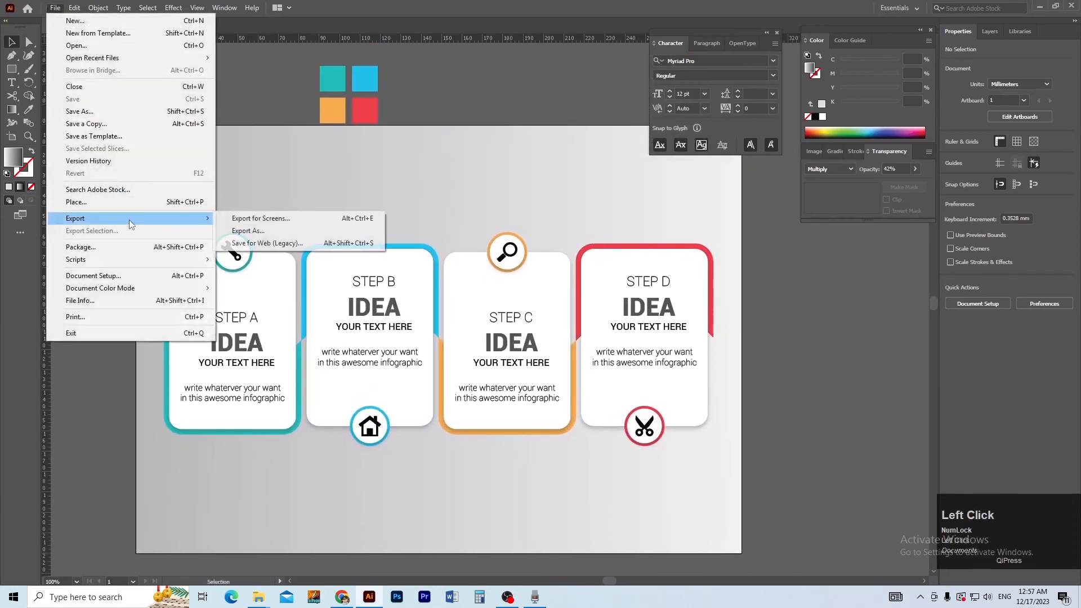
click(292, 231)
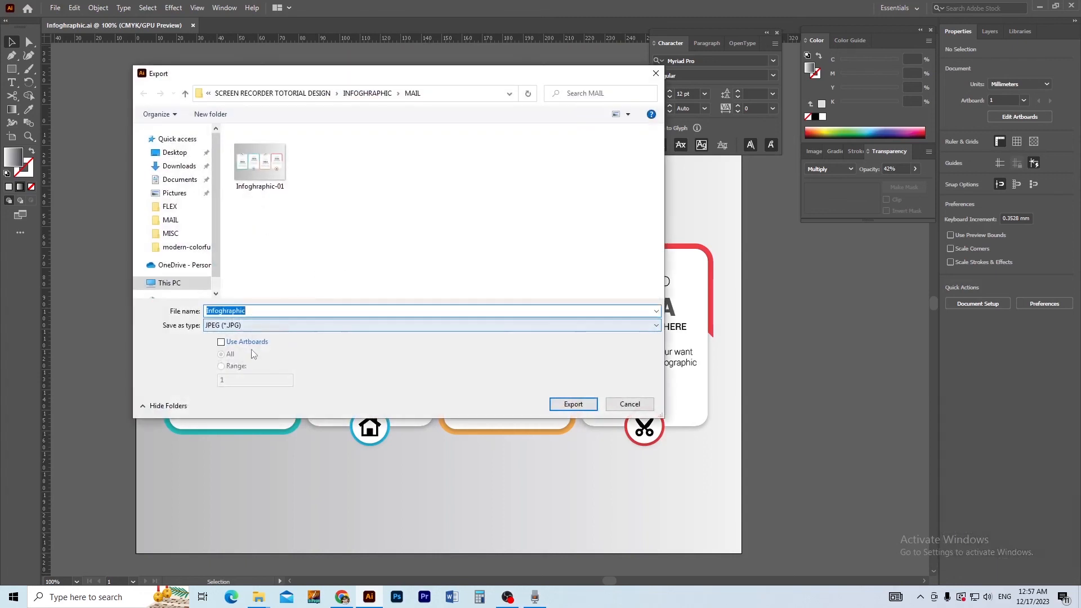
- Try the Use Artboards option with the Range setting for artboard 1, and turn the option off again
click(290, 344)
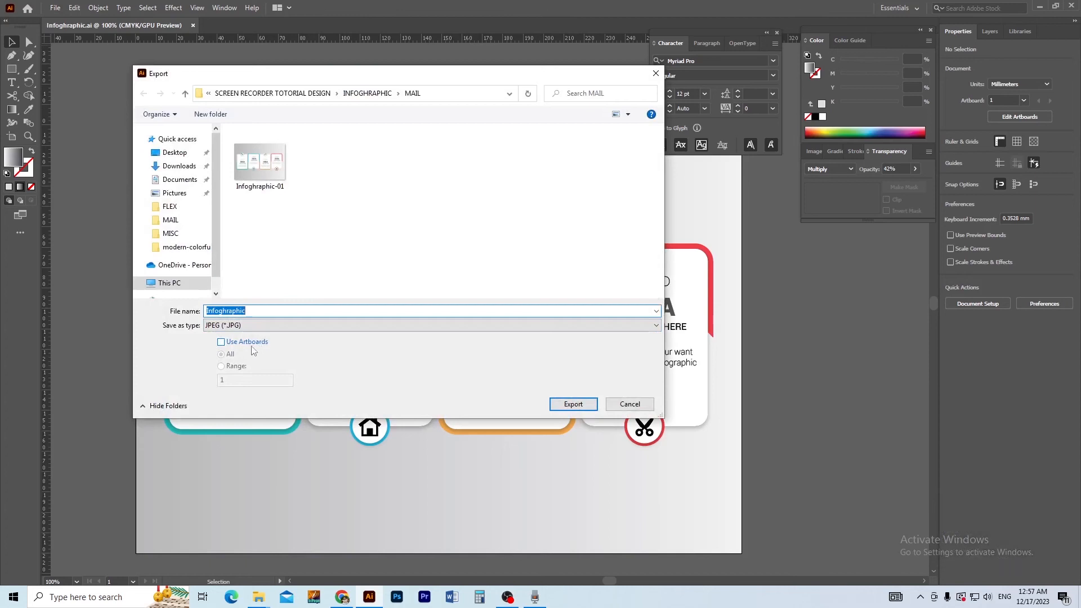
click(246, 343)
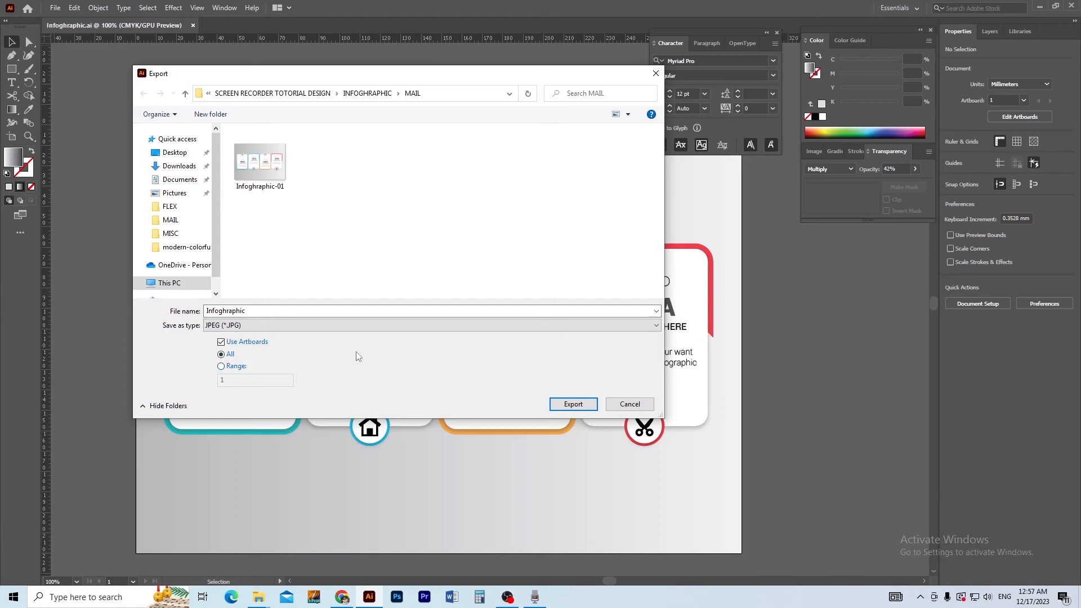
click(227, 367)
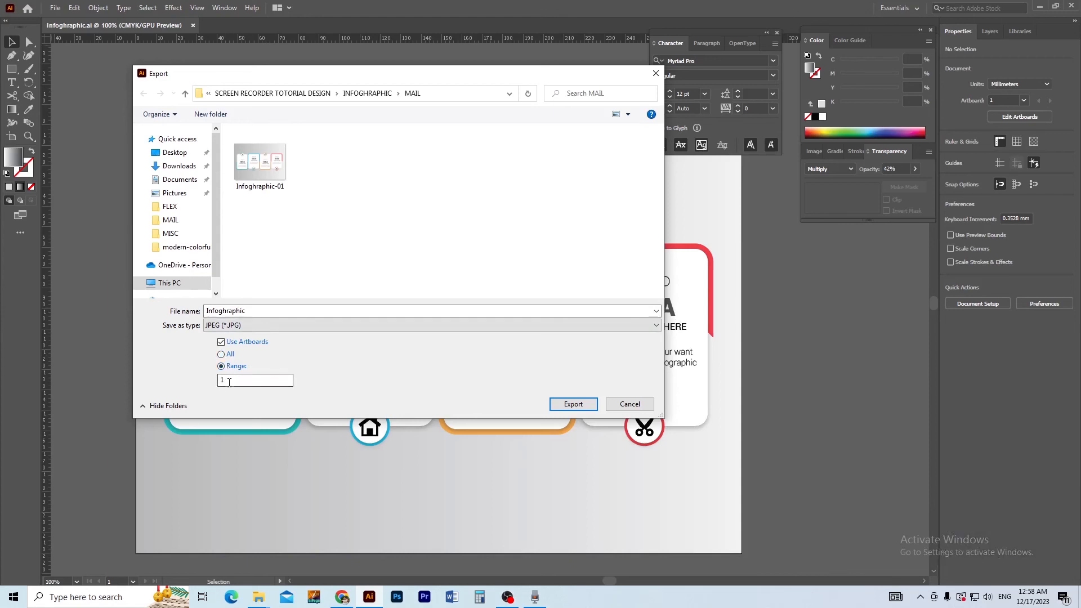
drag(234, 381, 204, 383)
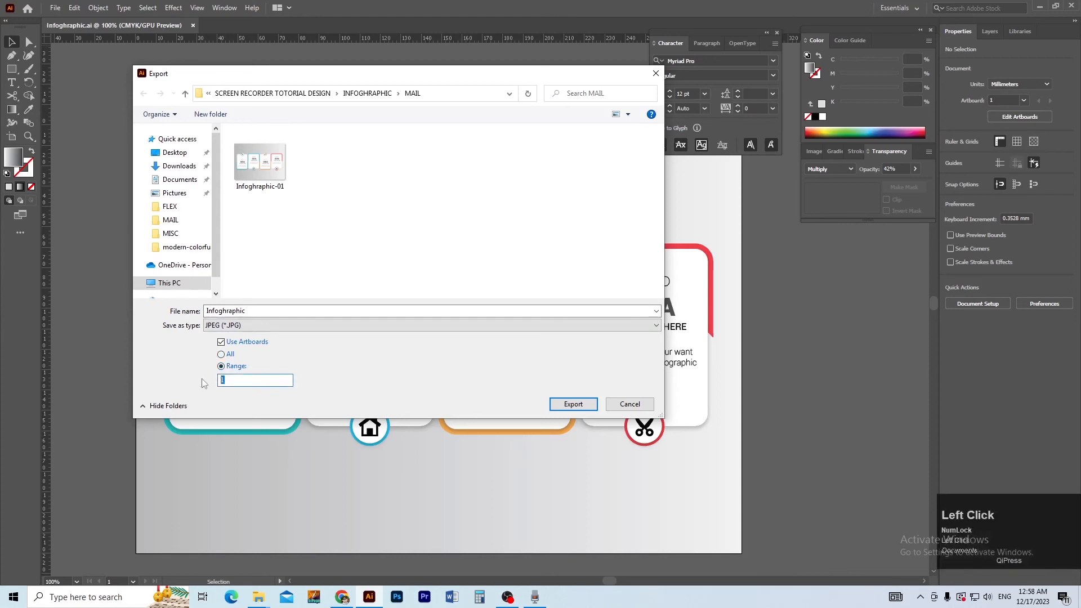
click(221, 341)
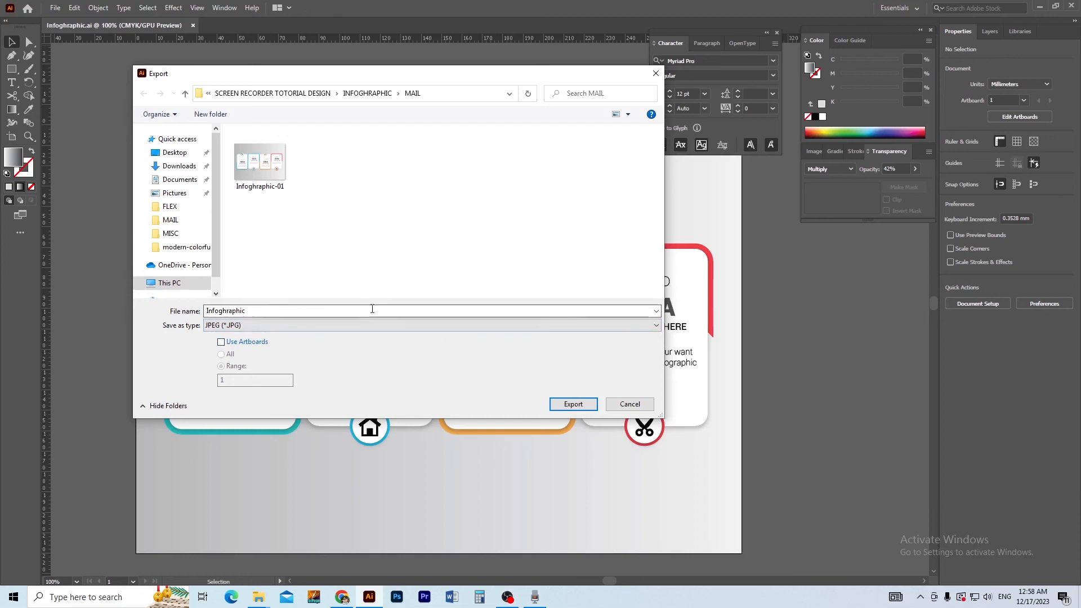
- Export the infographic as a JPEG without Use Artboards, in CMYK at High (300 ppi) resolution
click(574, 404)
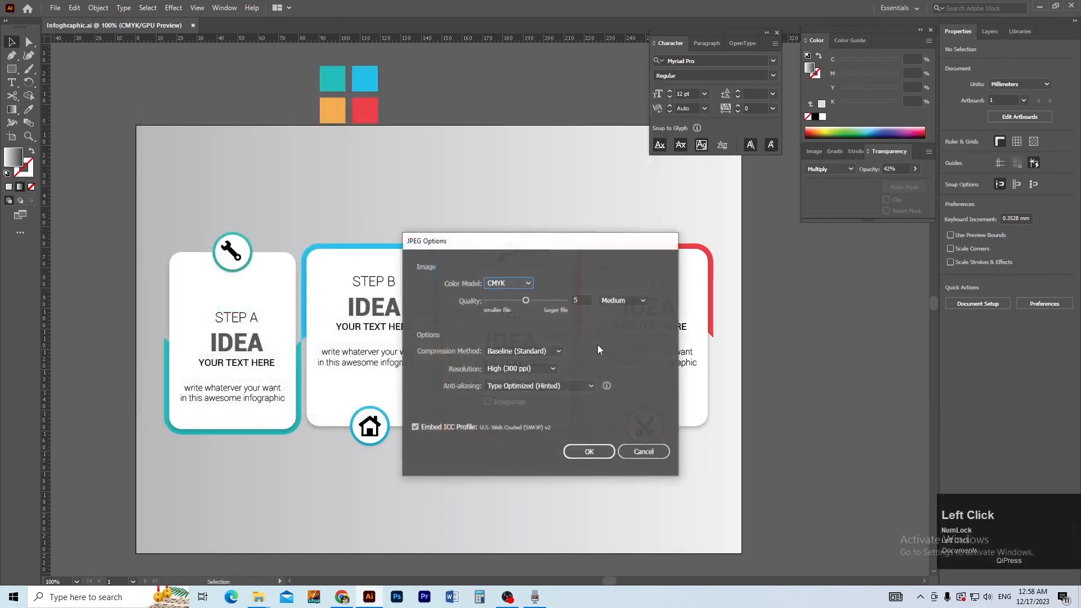
click(589, 451)
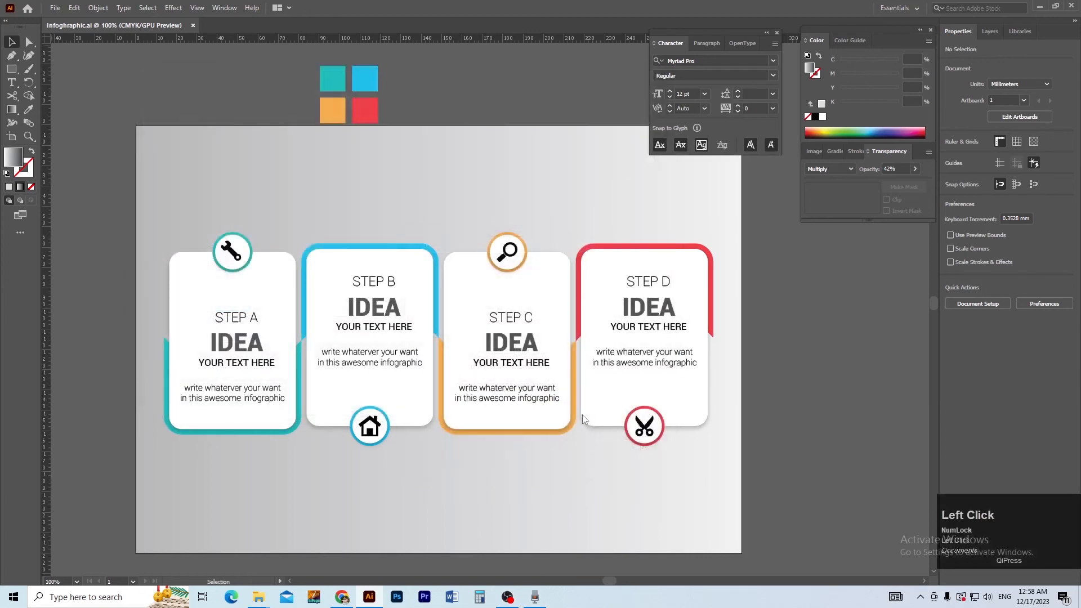
- Open the newly exported Infoghraphic image from the MAIL folder and examine the colour swatches above the page up close
click(259, 597)
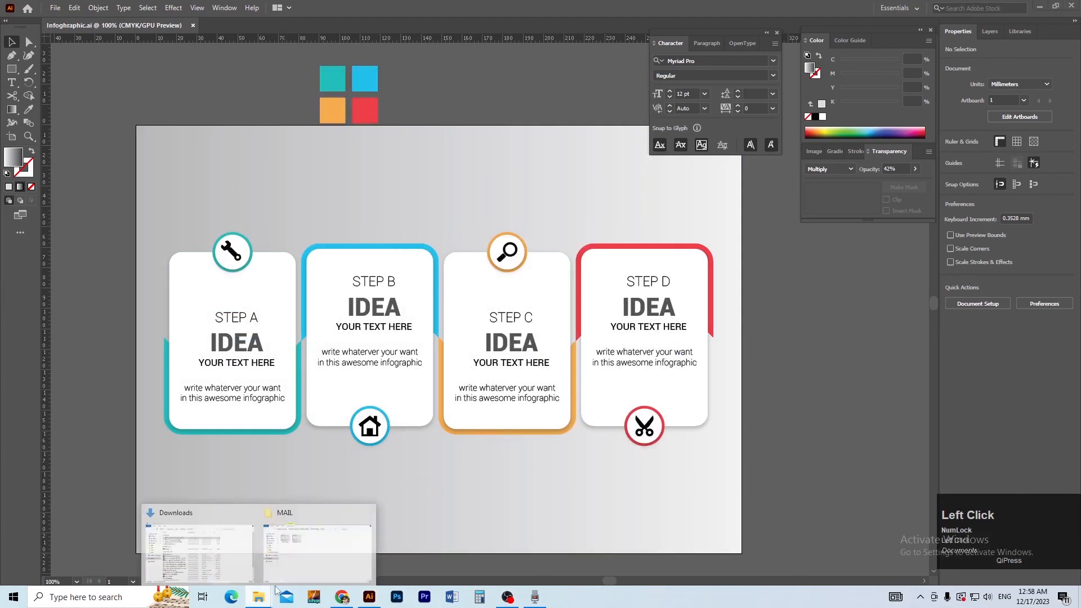
click(299, 560)
double_click(391, 302)
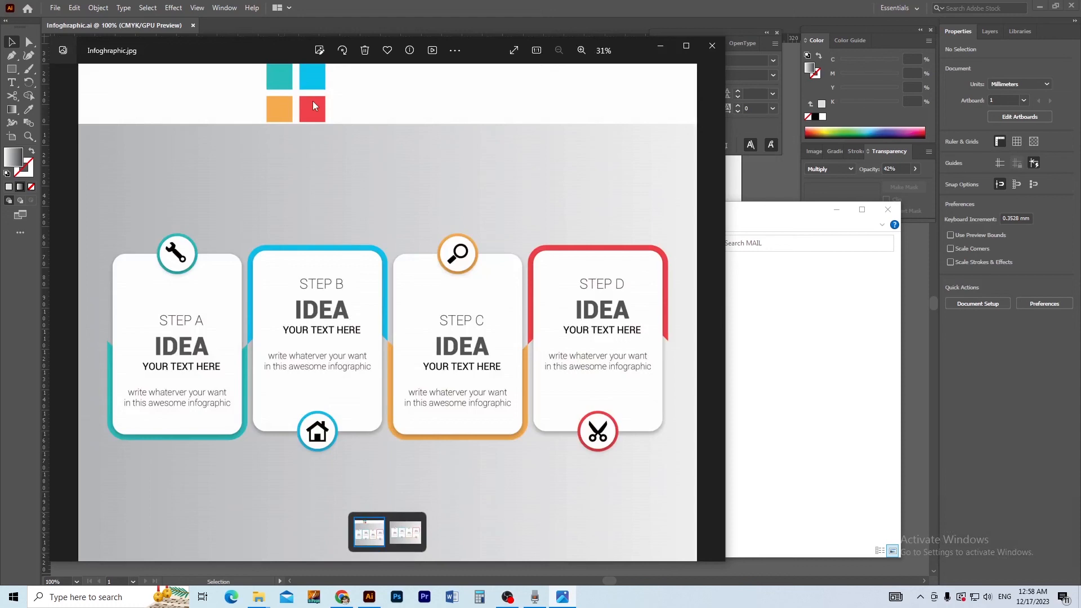
scroll(312, 100, up, 5)
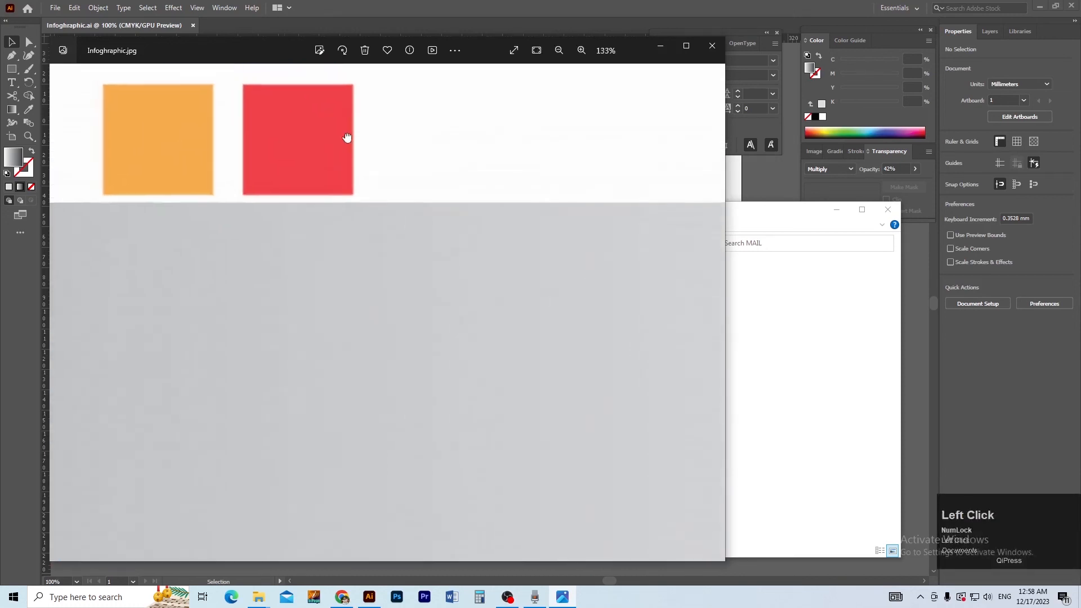